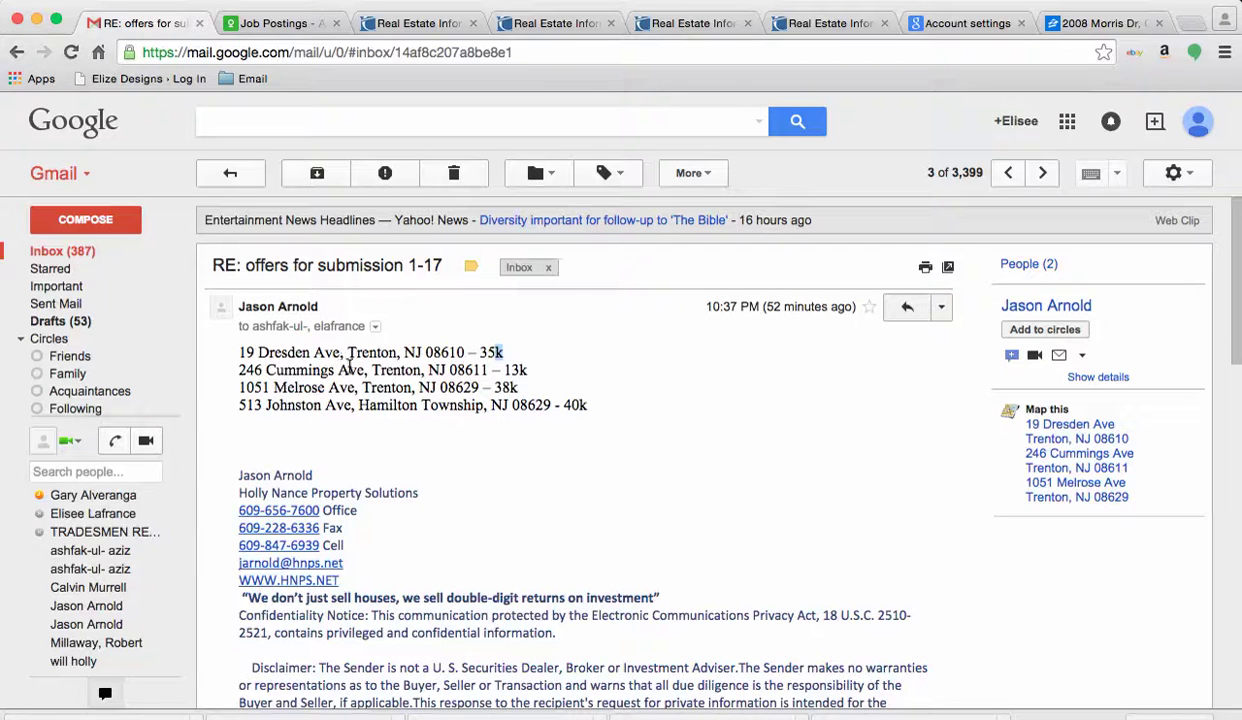
Switch from the Gmail offers email to the PROPERTY HOLDINGS offer letter in Word.
key(super+Tab)
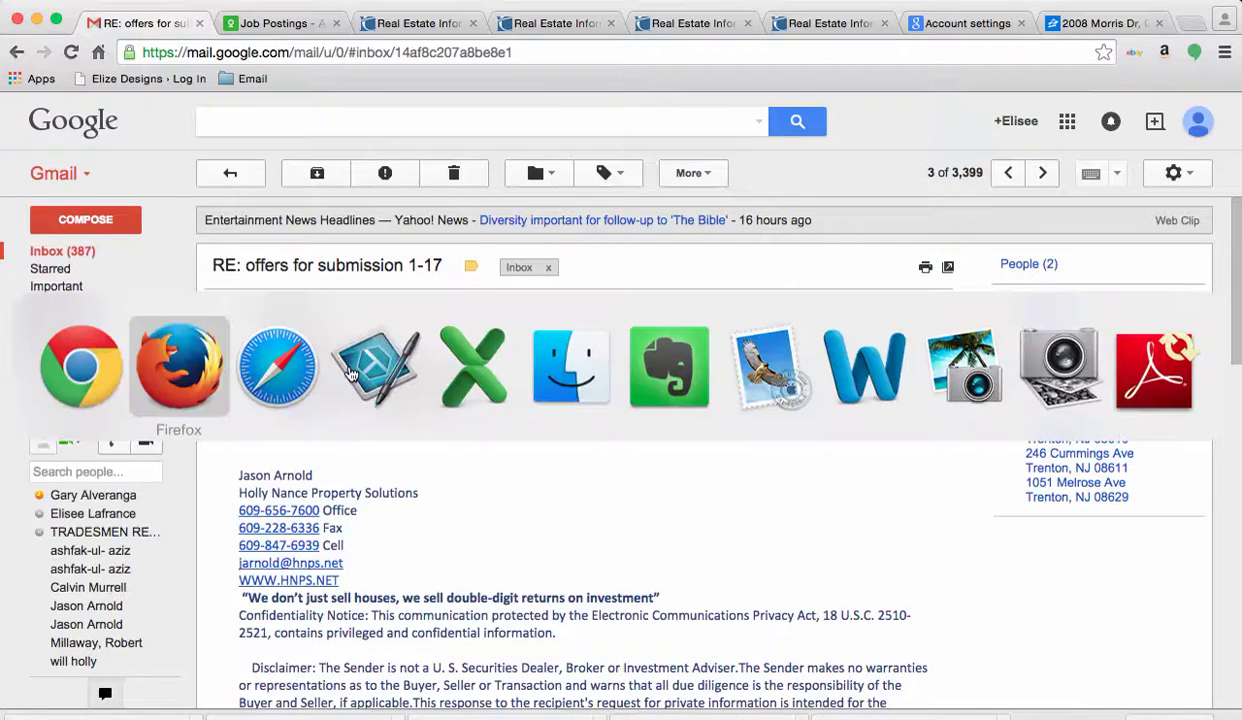
key(super+Tab)
key(super+Tab)
key(super+Tab)
key(super+Tab)
key(super+Tab)
key(super+Tab)
key(super+Tab)
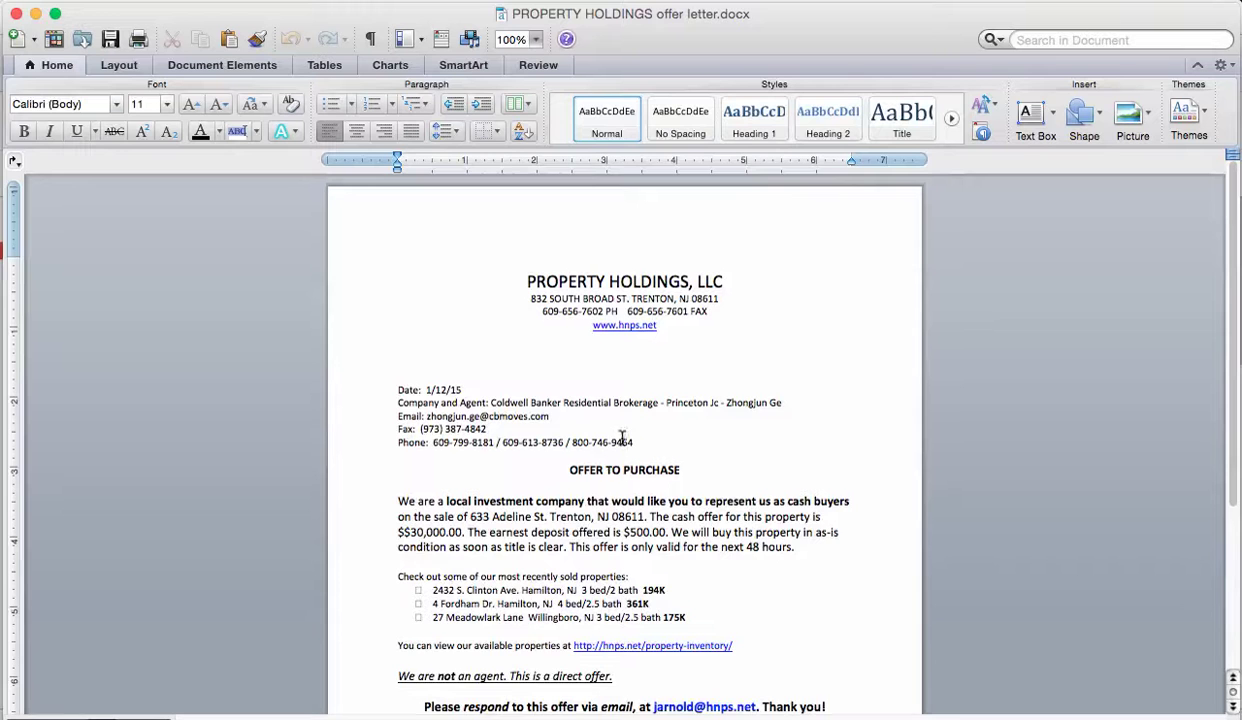
Scroll through the offer letter, then go back to the 'RE: offers for submission 1-17' email.
scroll(622, 438, down, 5)
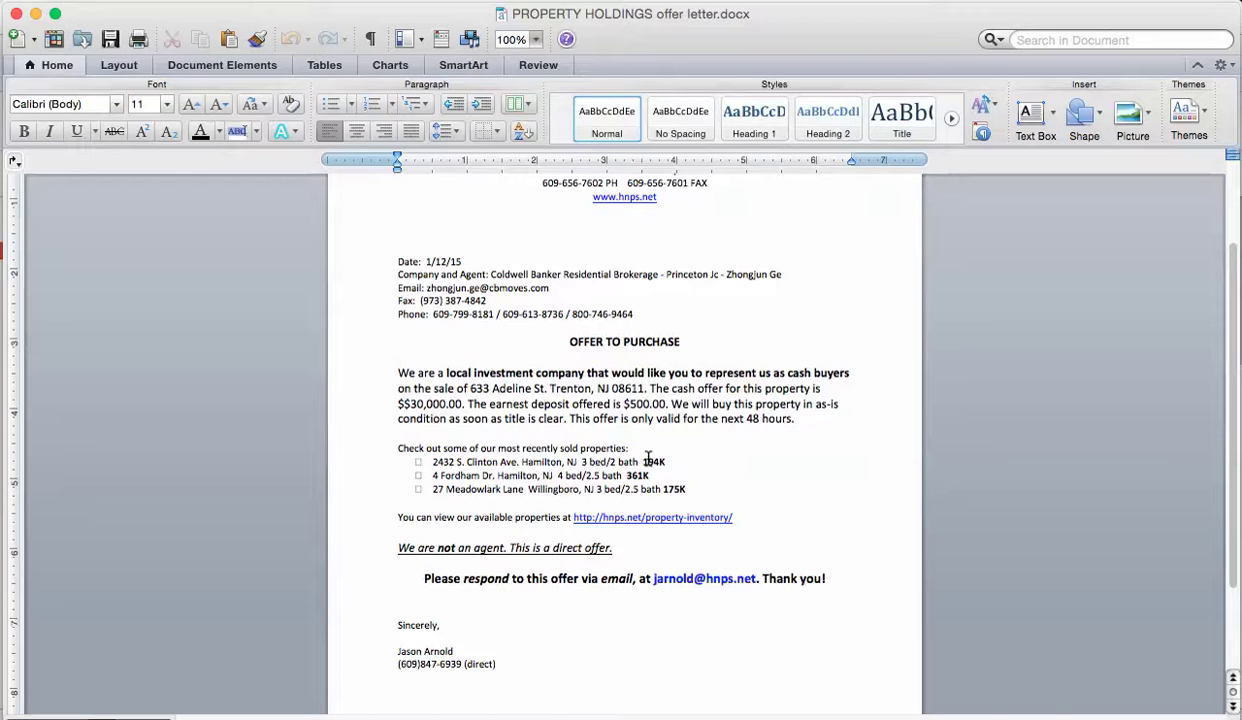
key(super+Tab)
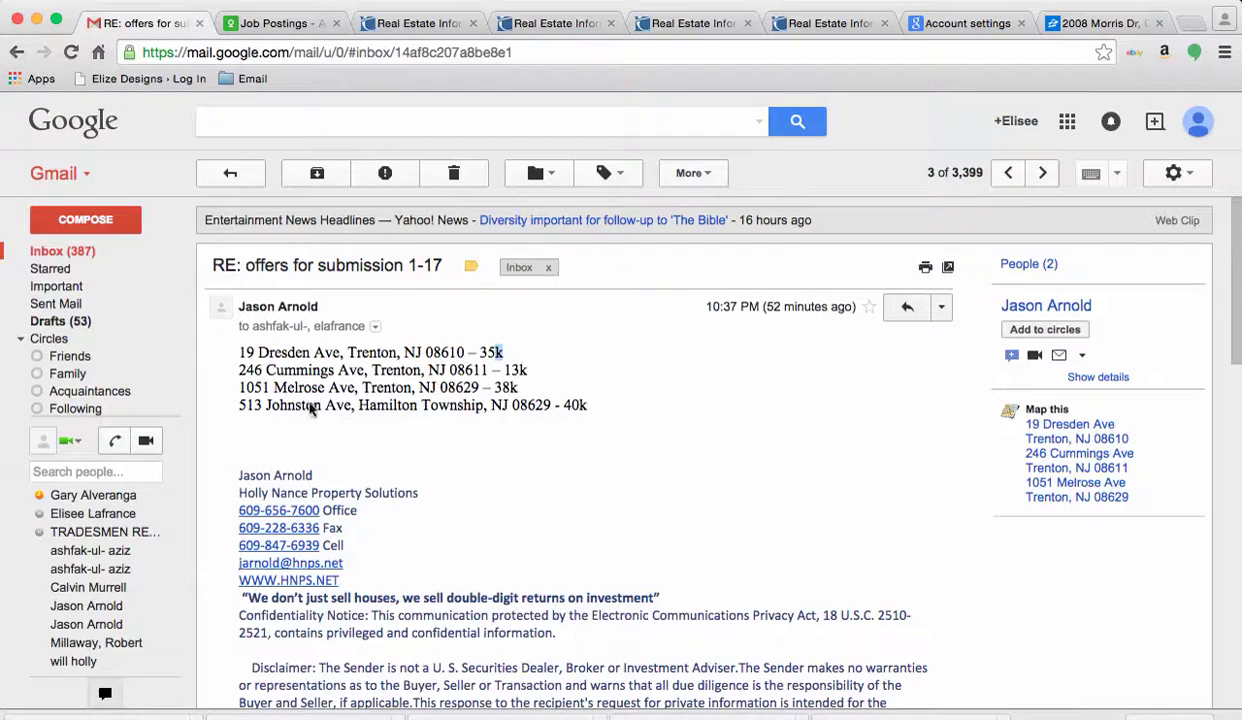
Sign in to TREND MLS with the account password and open the MLS section's search.
key(super+Tab)
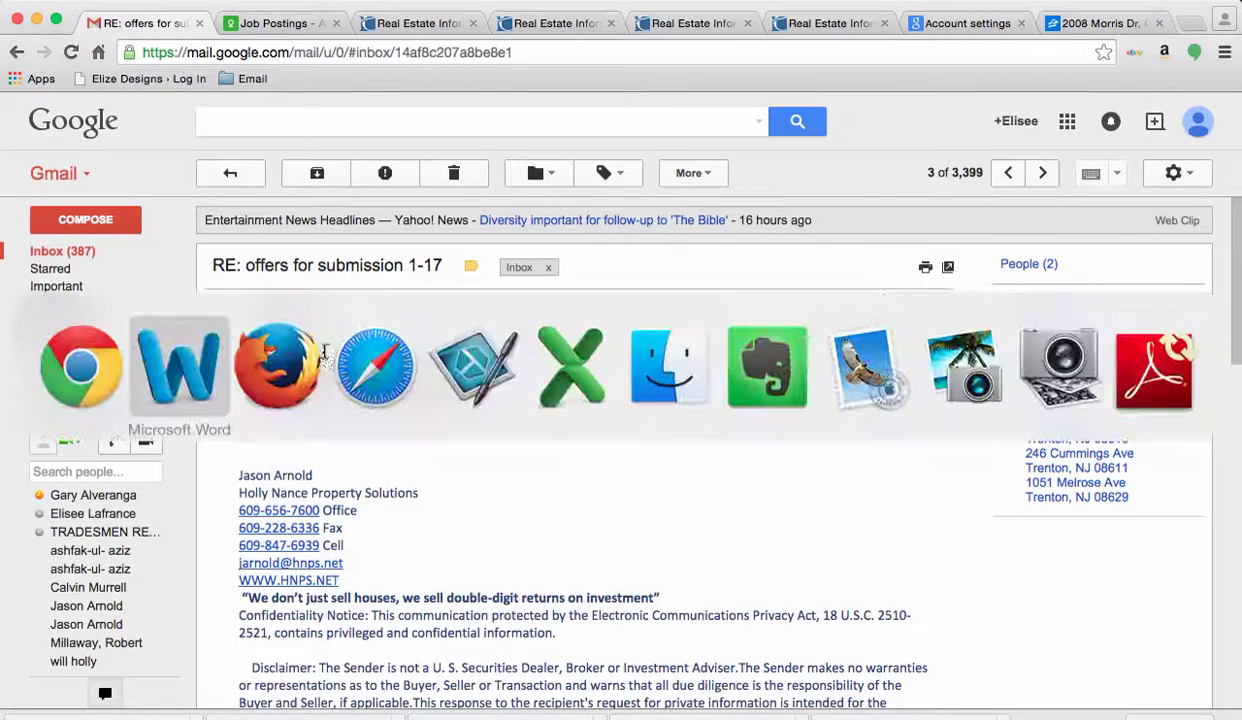
key(super+Tab)
text(•)
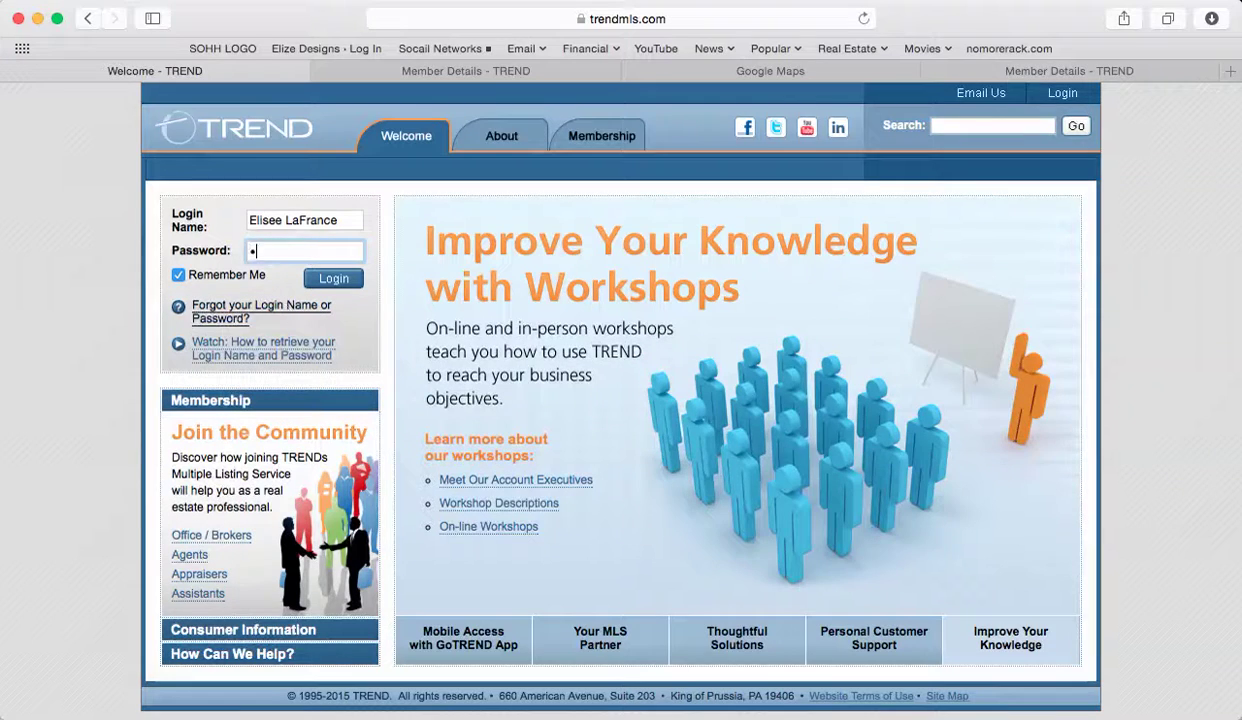
text(••••••••••)
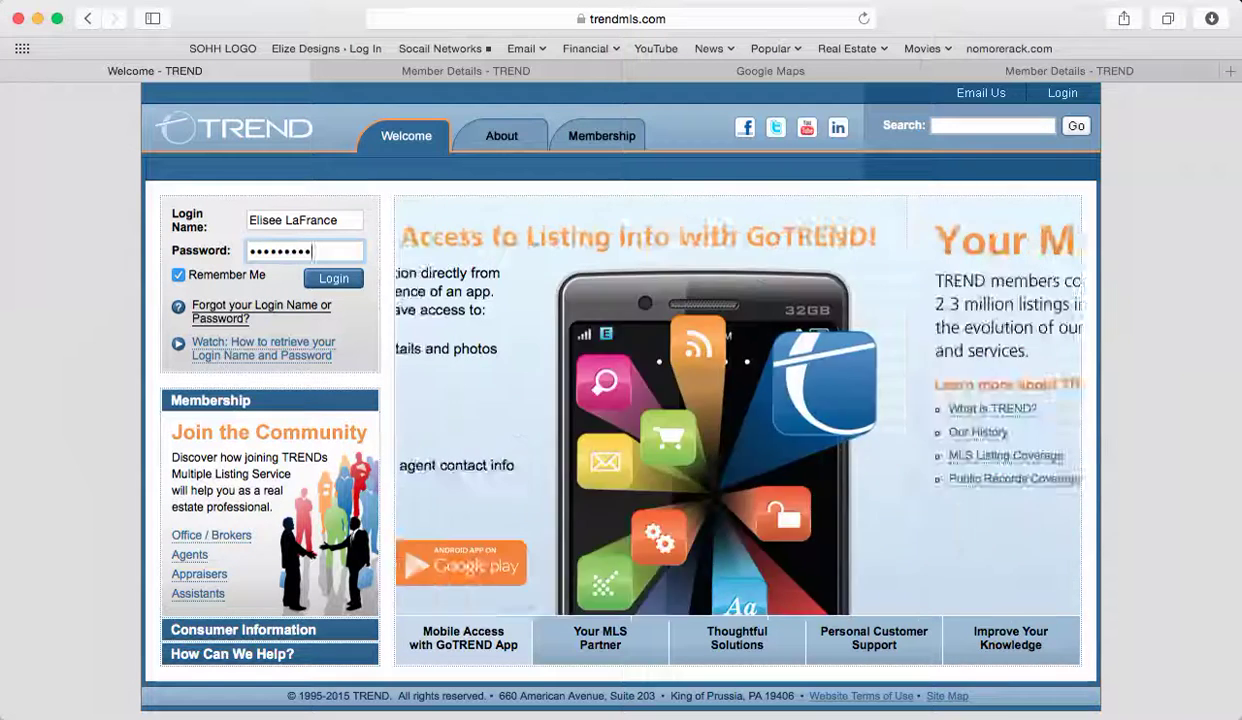
text(•)
click(318, 280)
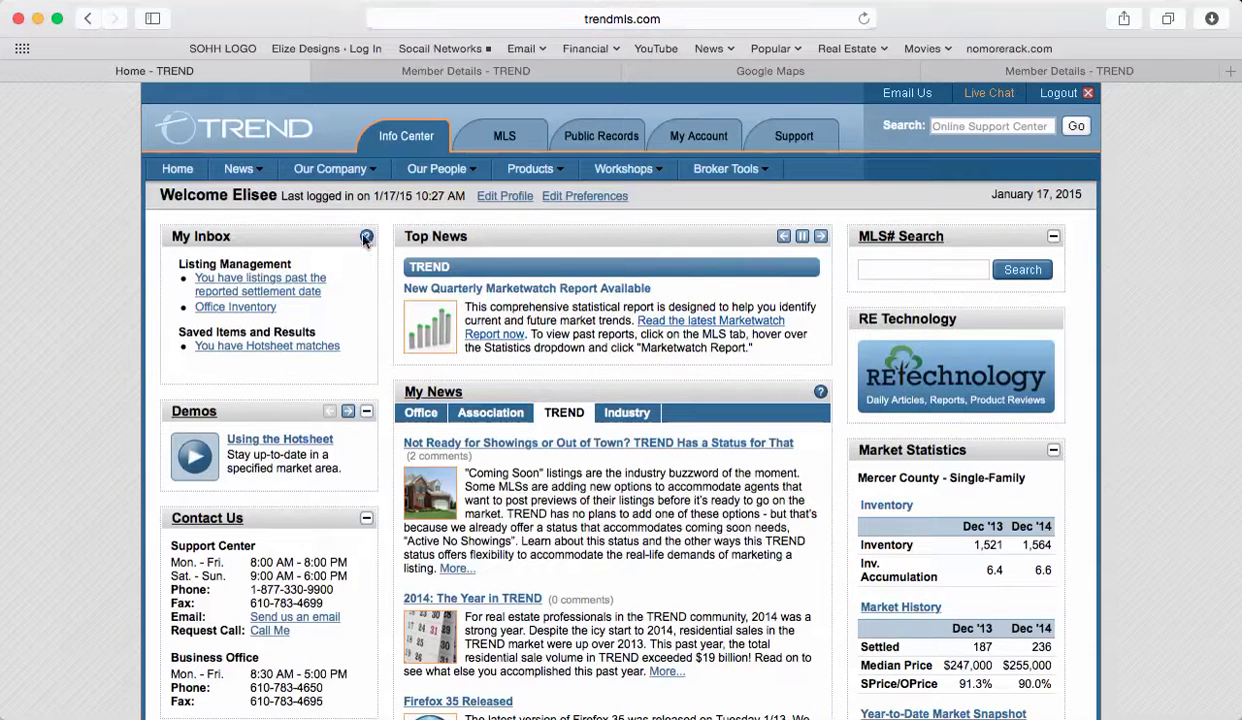
click(508, 137)
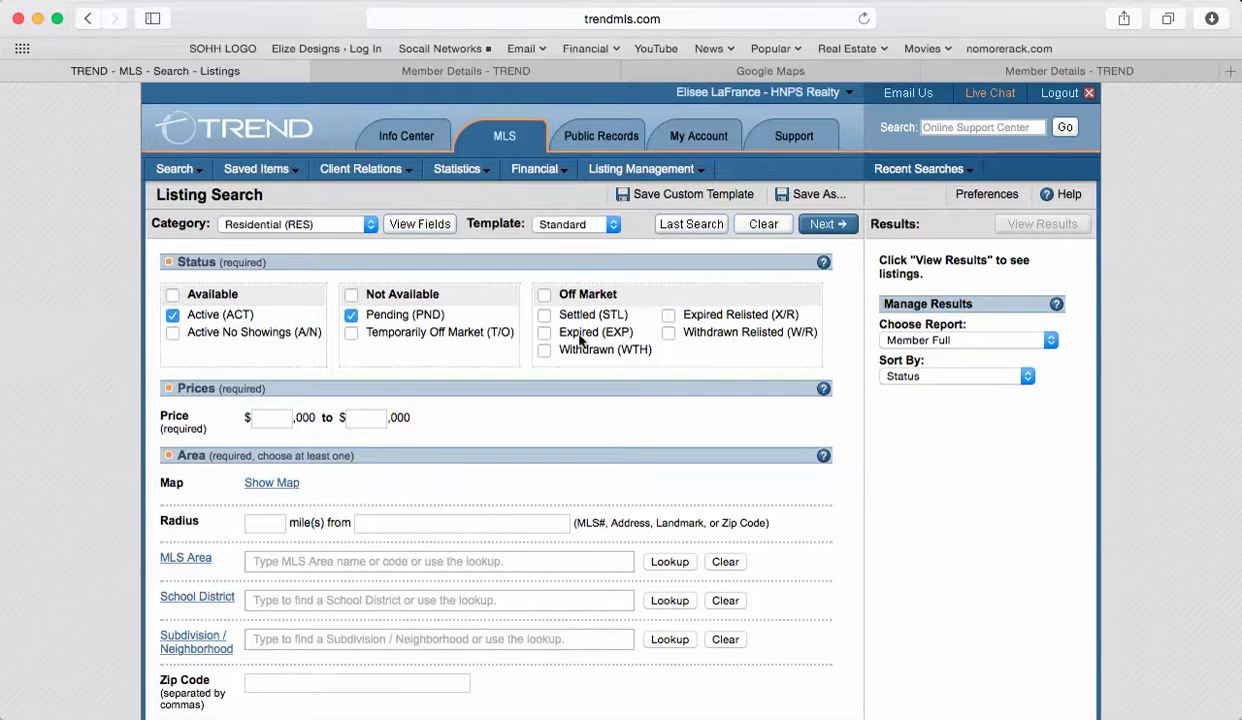
scroll(546, 360, down, 3)
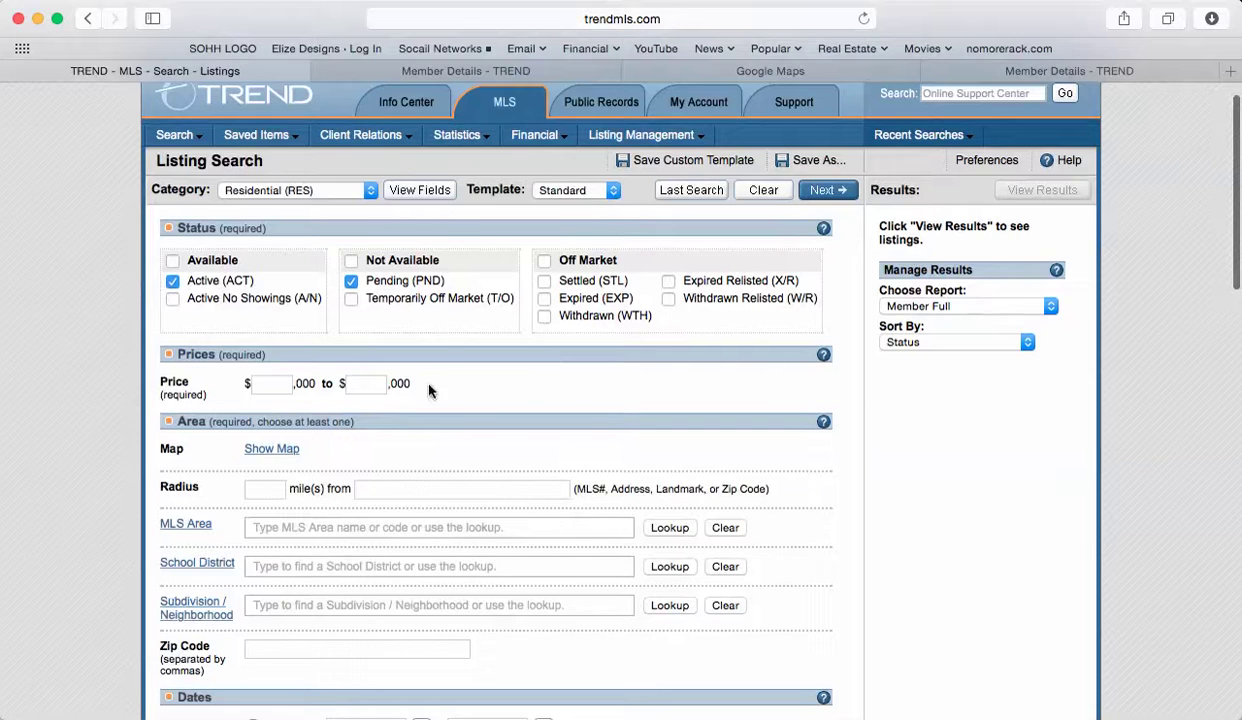
scroll(429, 386, up, 3)
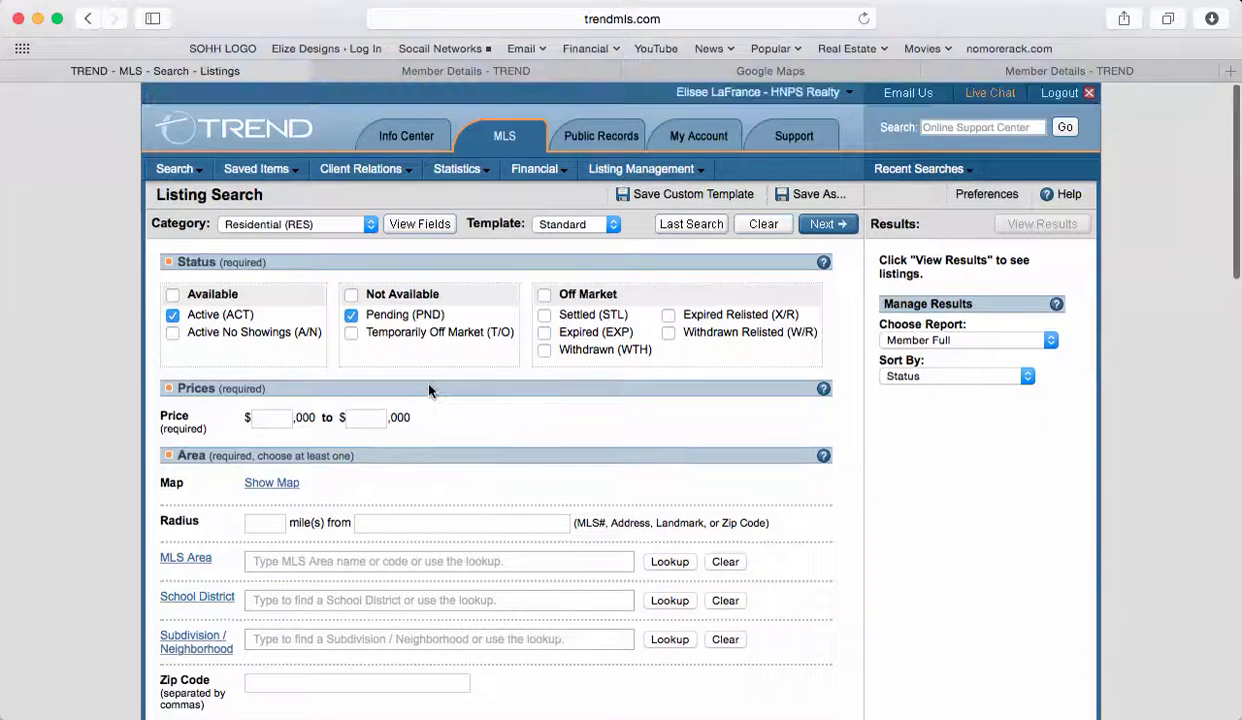
Open the Search by Address form and set the street number range to 19 to 19.
mouse_move(186, 169)
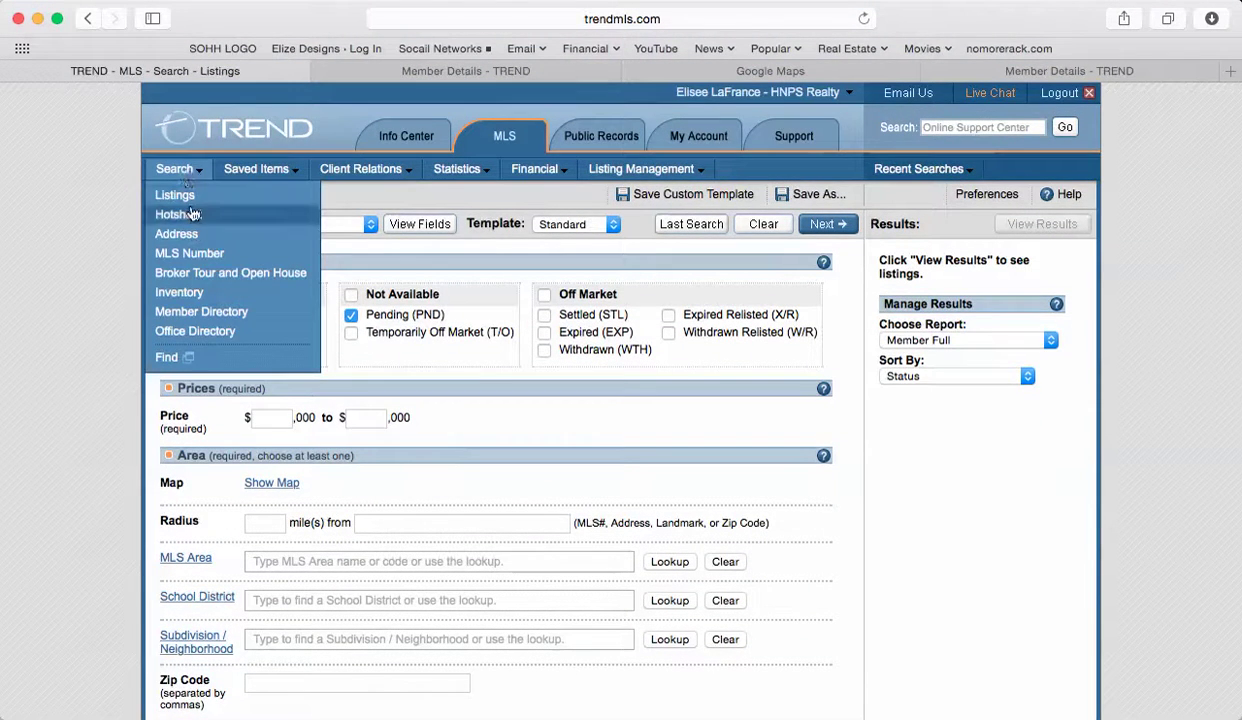
click(192, 238)
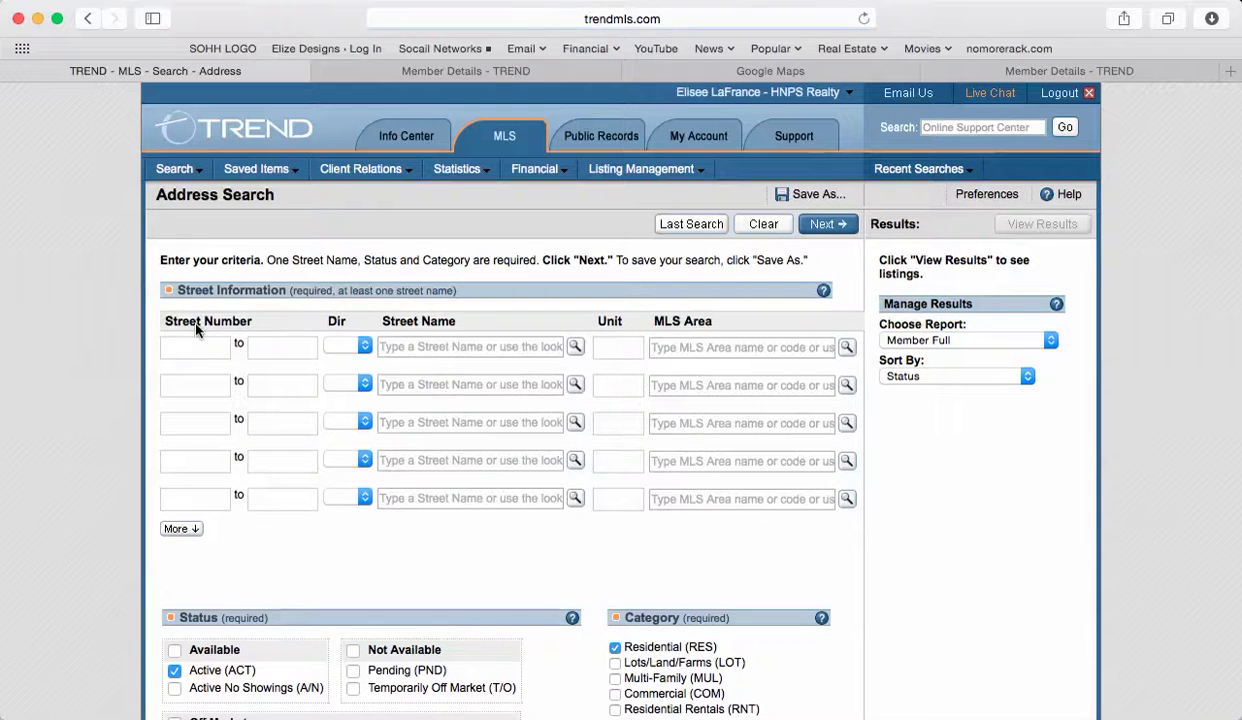
click(199, 343)
key(super+Tab)
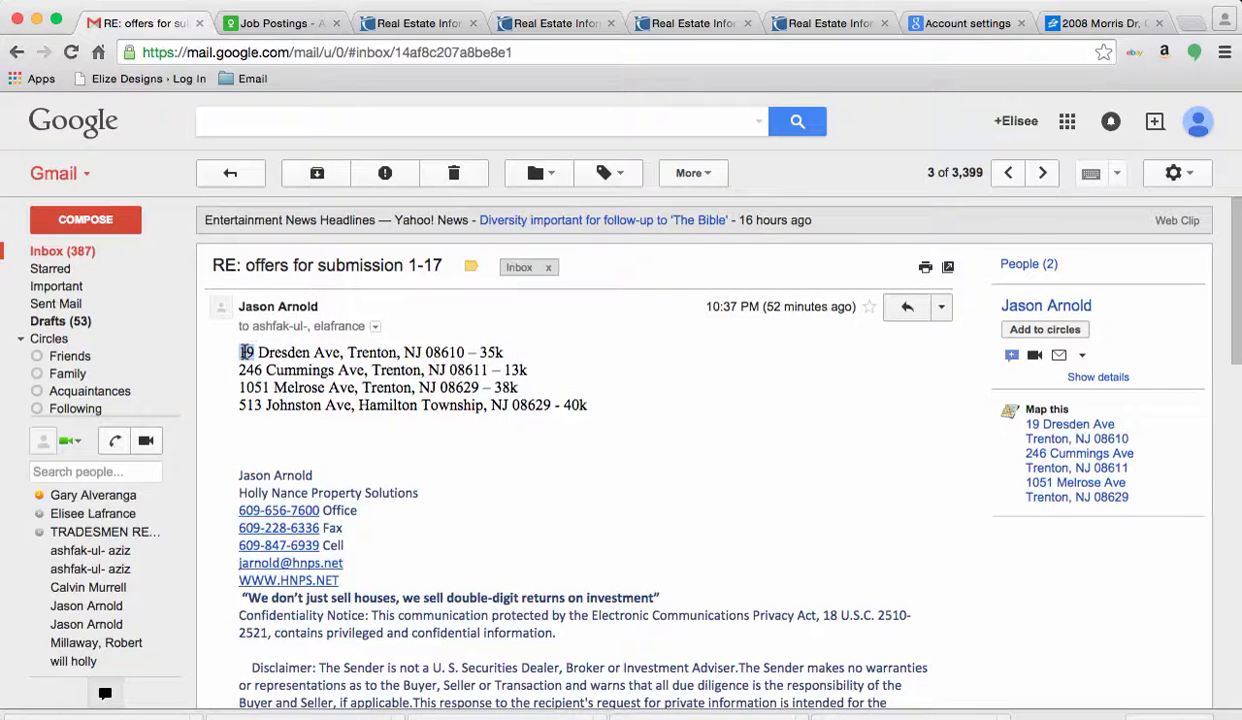
key(super+Tab)
click(298, 349)
text(19)
key(super+Tab)
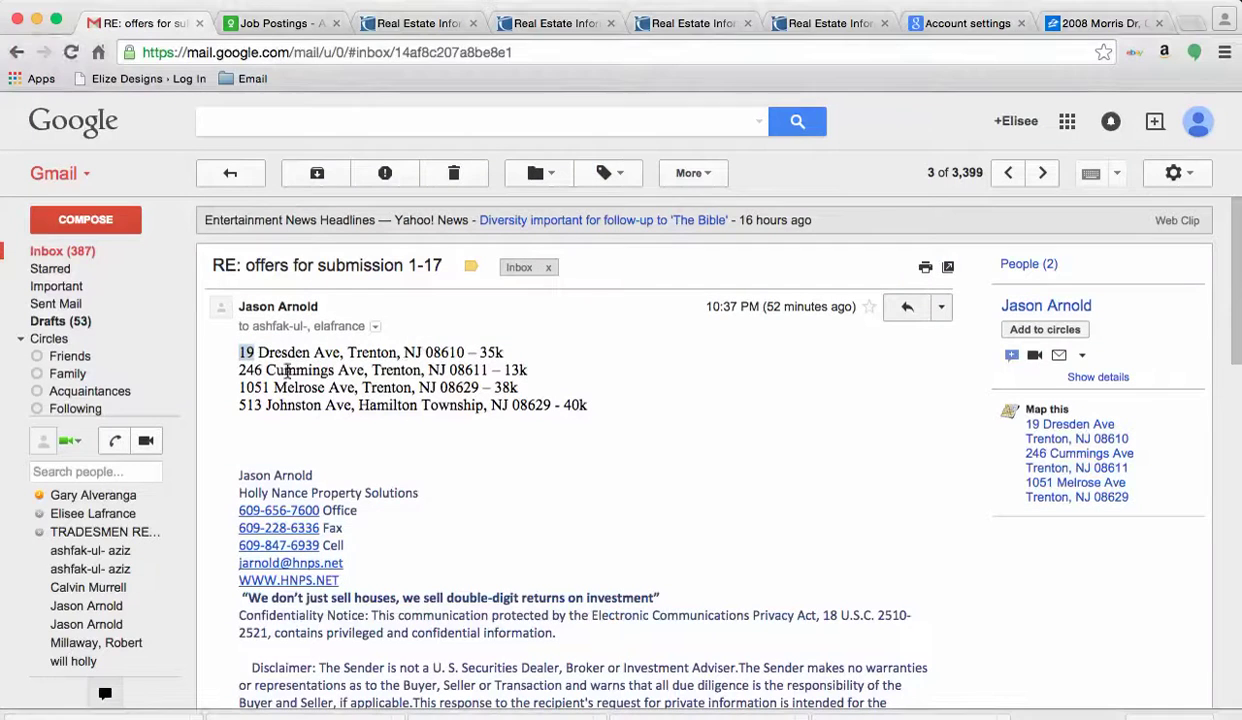
double_click(269, 352)
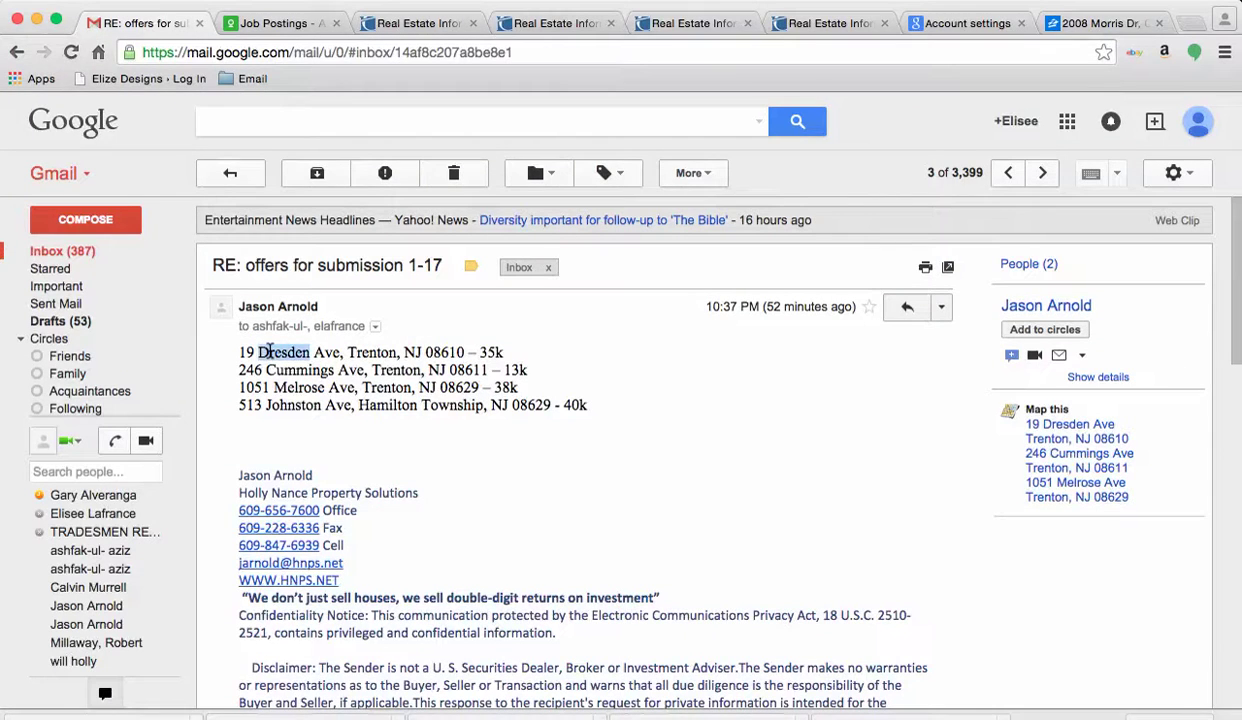
key(super+c)
key(super+Tab)
click(521, 341)
key(super+v)
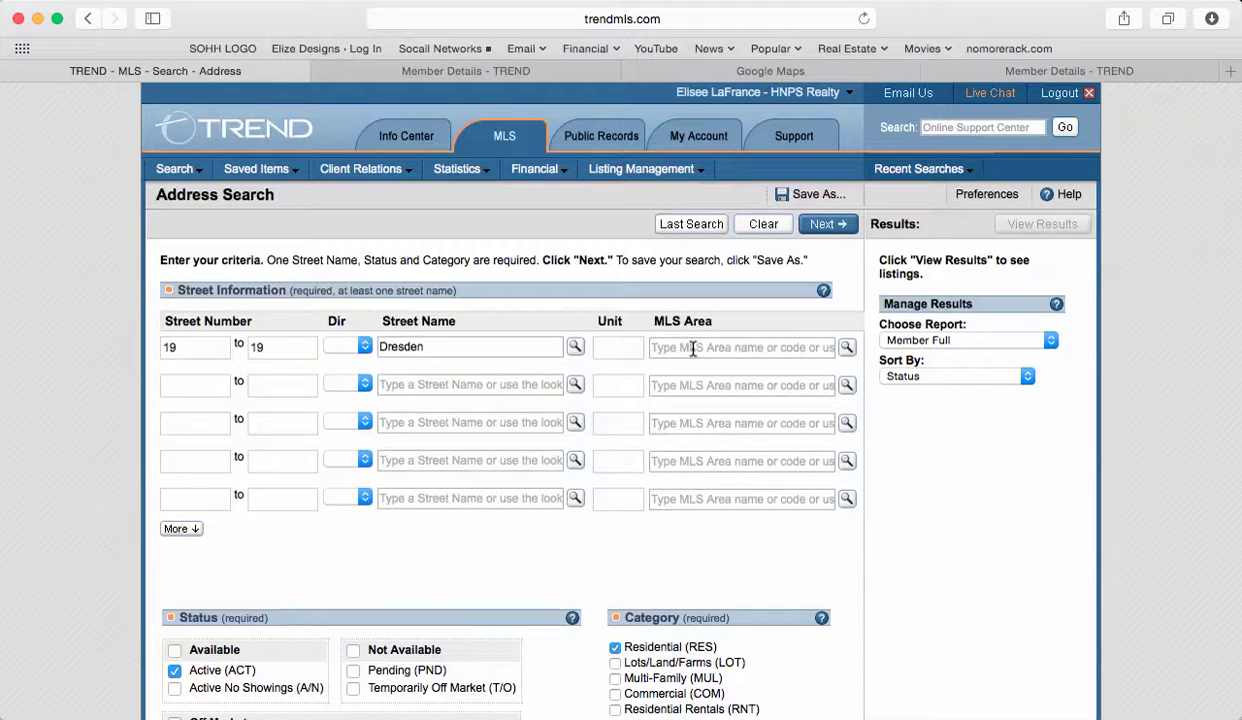
Set MLS area to Trenton City - Mercer County, include Pending, and open the full report.
click(693, 348)
text(tren)
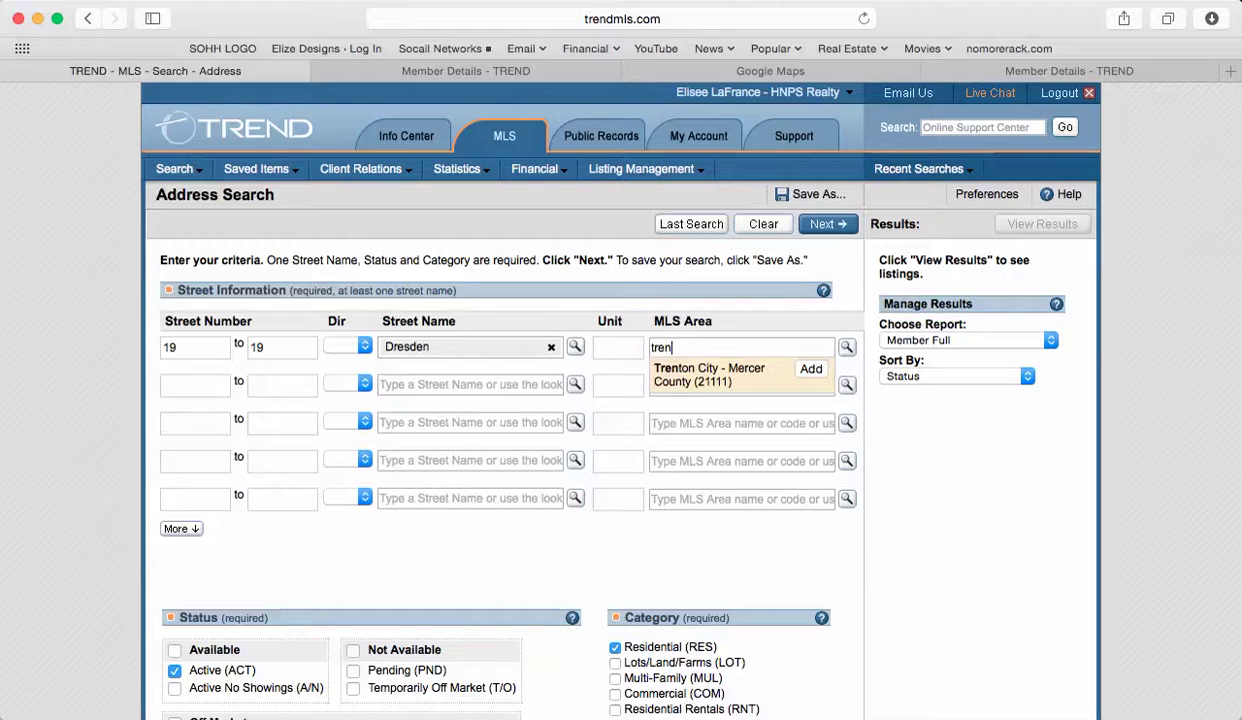
key(Return)
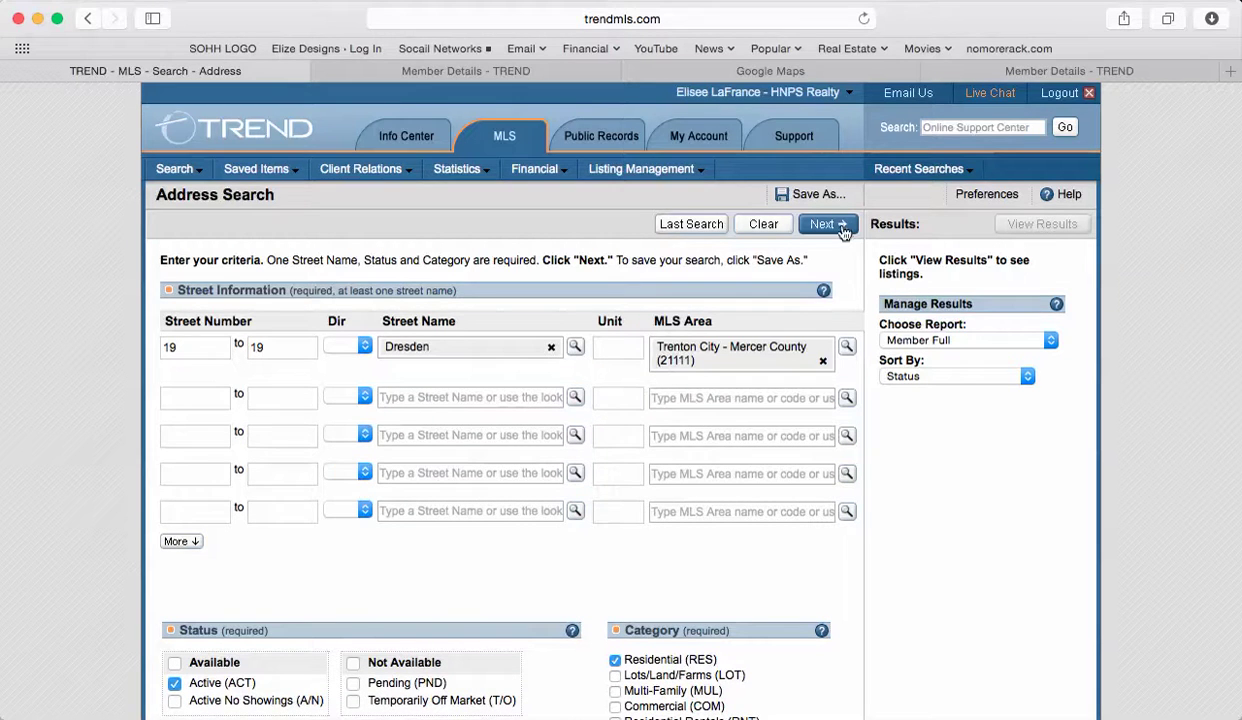
scroll(579, 554, down, 4)
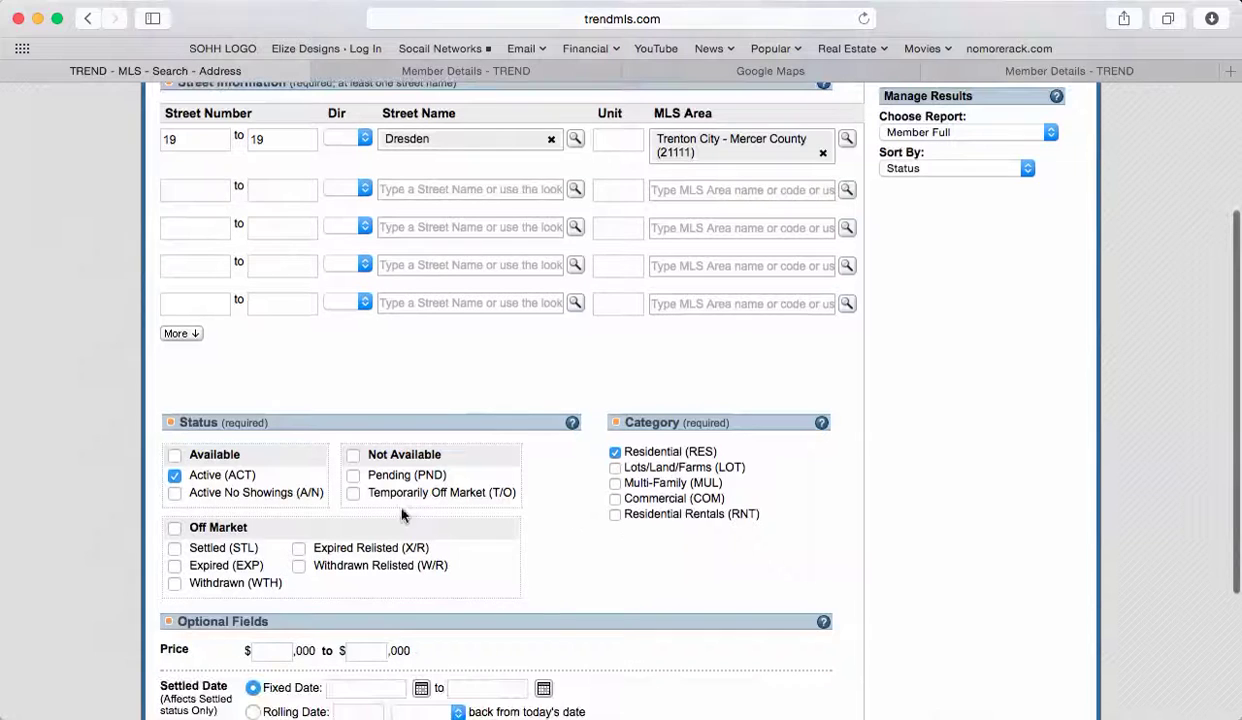
click(354, 476)
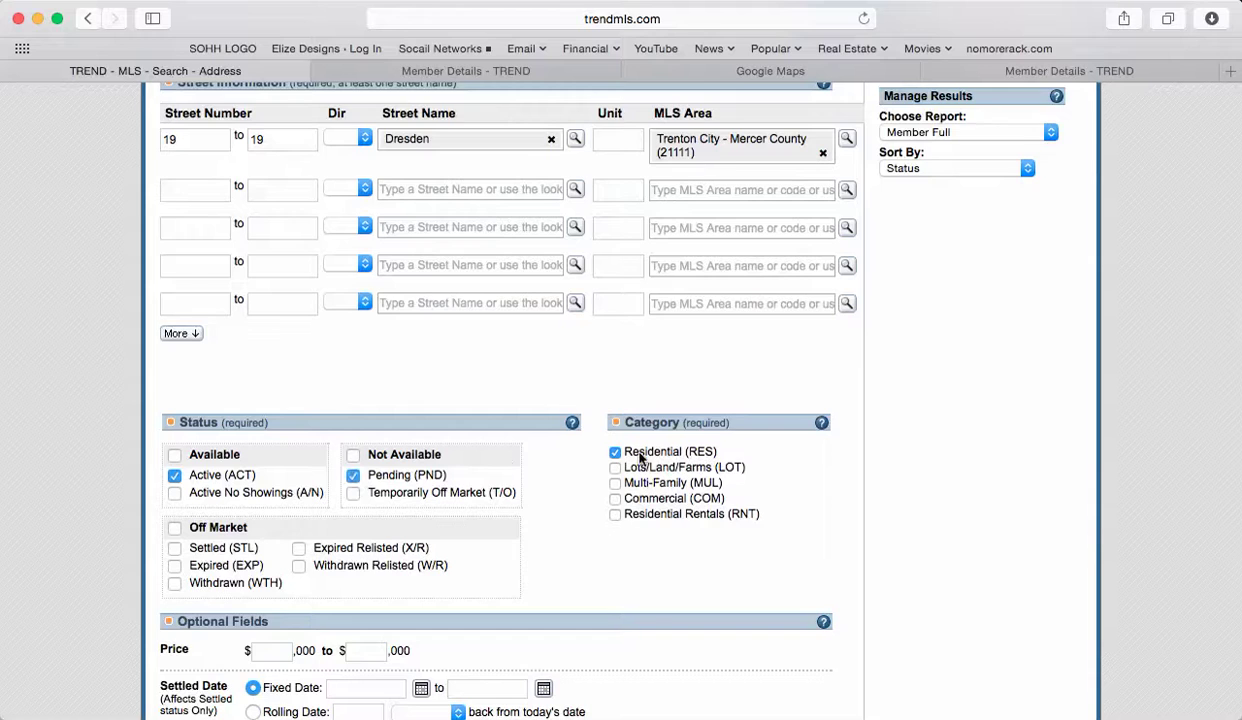
scroll(600, 459, up, 3)
scroll(640, 459, up, 1)
click(828, 226)
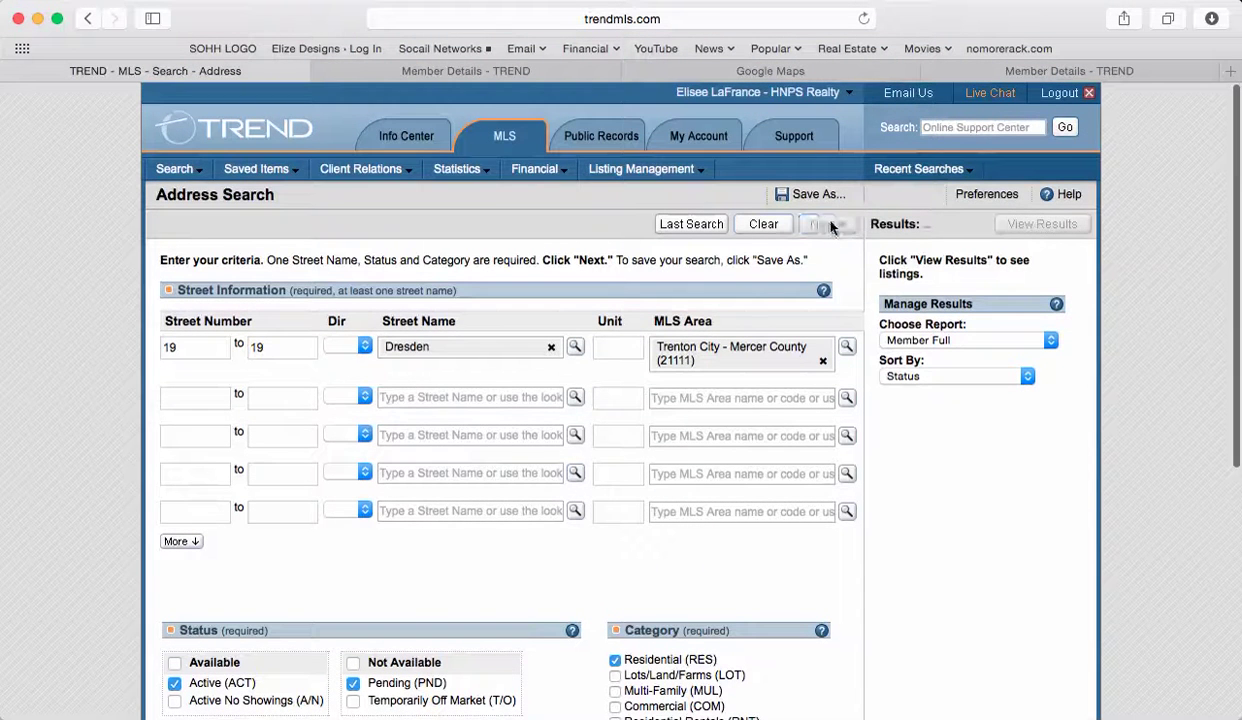
click(1034, 223)
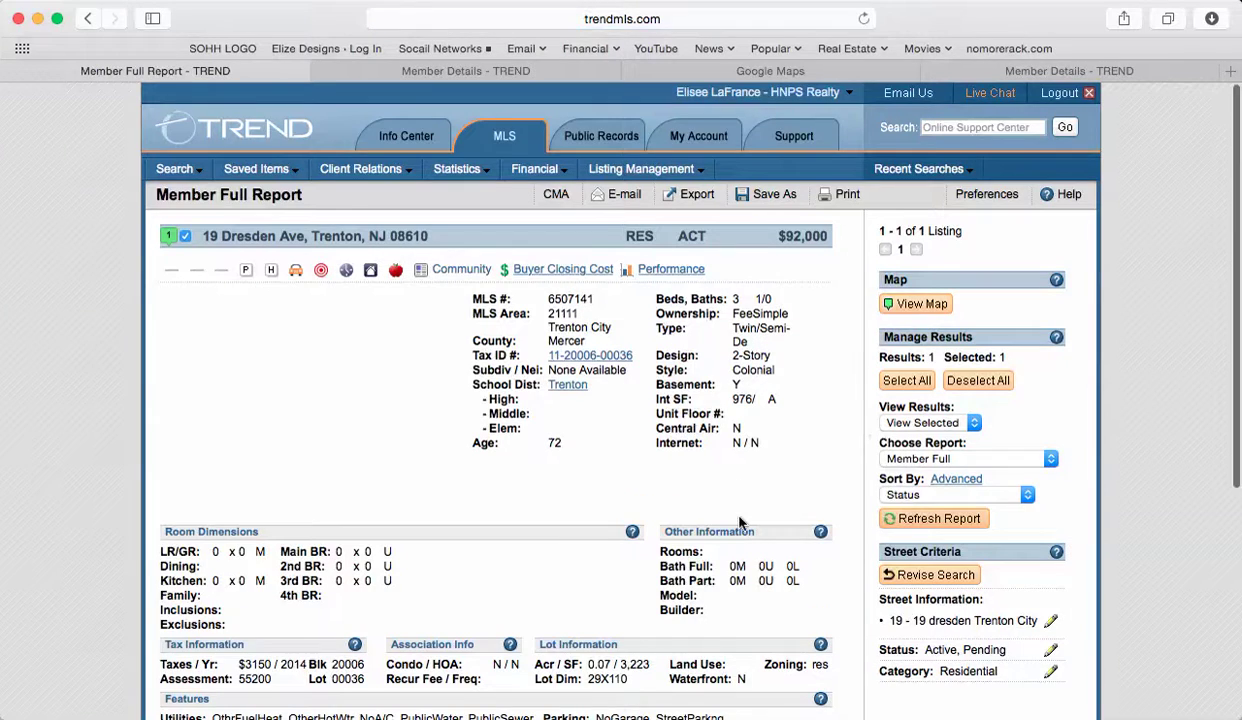
Open the listing agent's Member Details from Brokerage Information, then return to the Word letter.
scroll(862, 430, down, 4)
scroll(740, 522, up, 4)
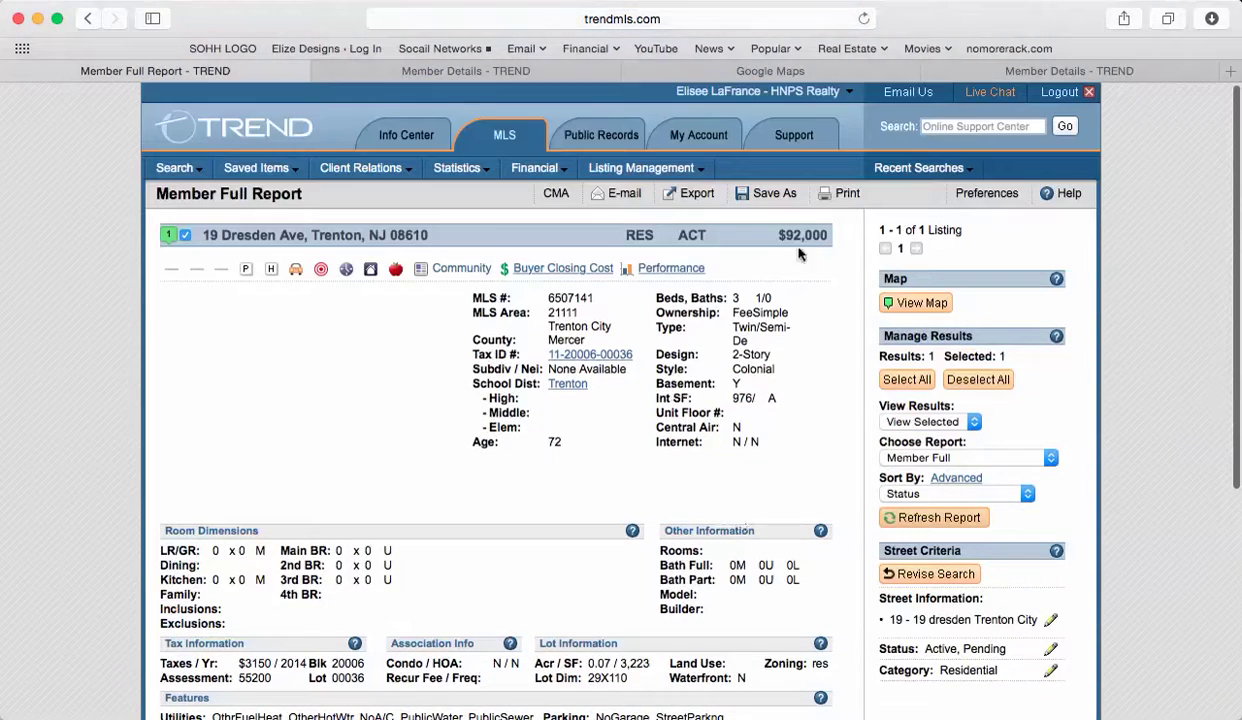
scroll(615, 615, down, 5)
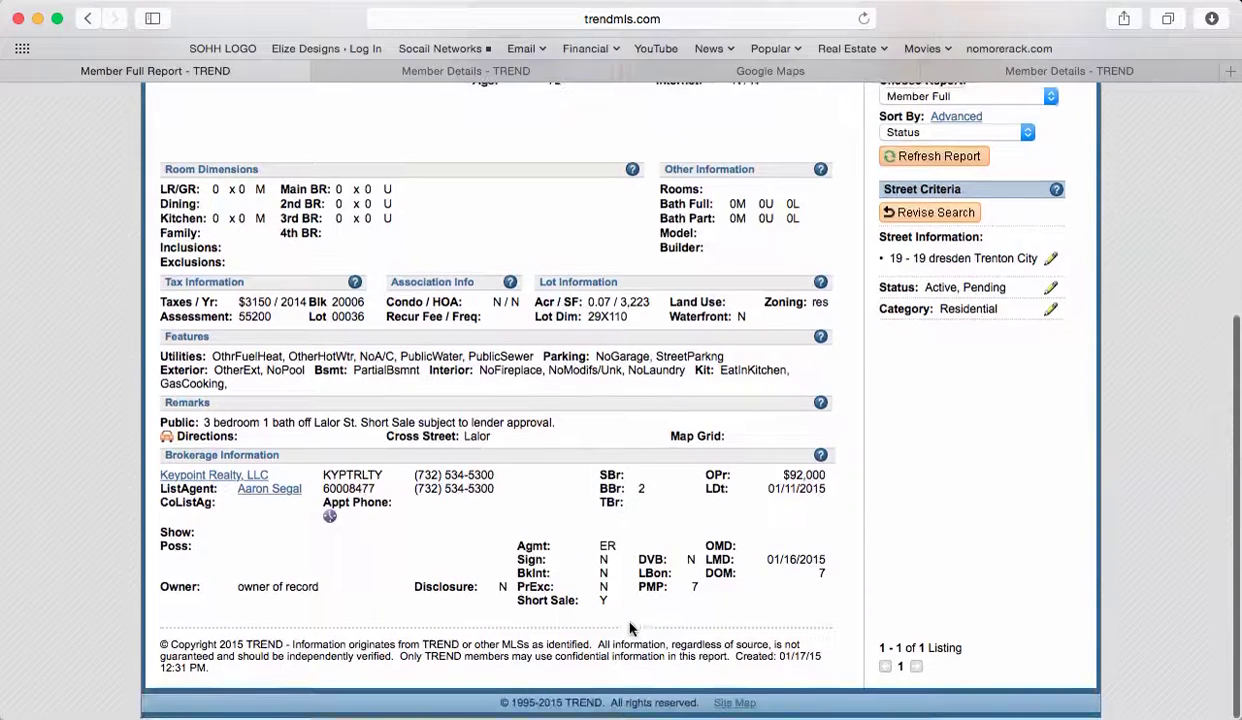
click(254, 497)
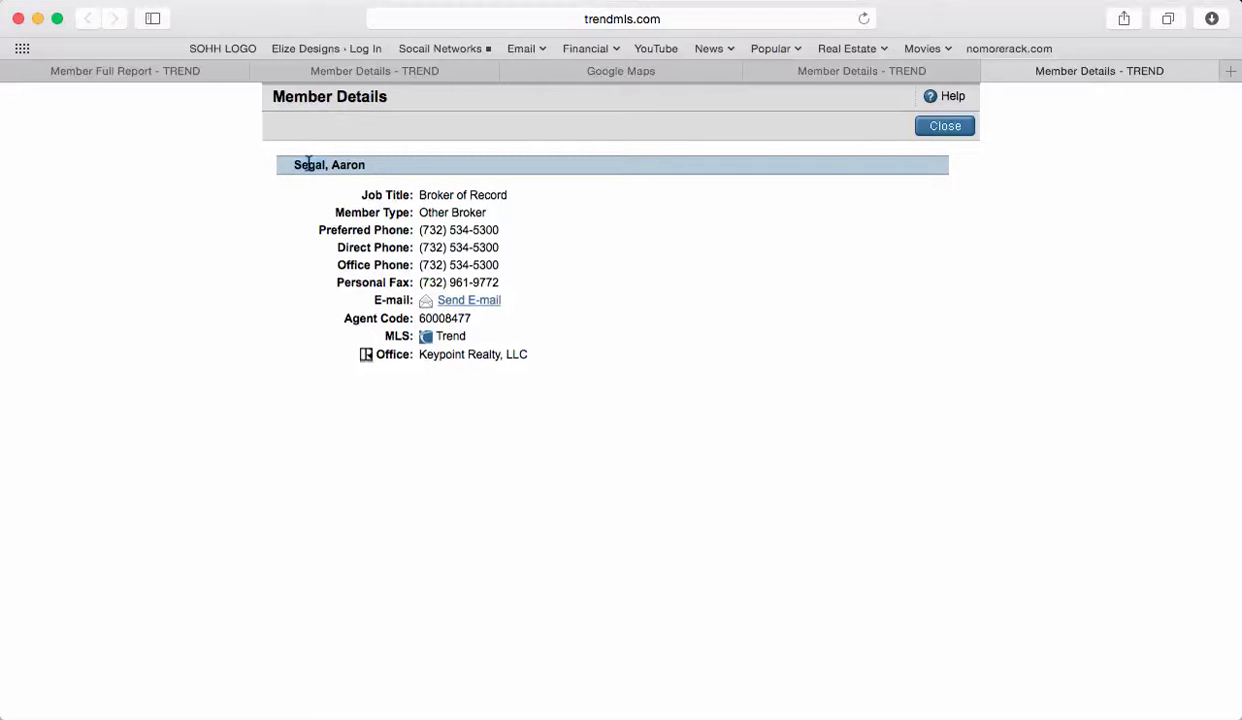
key(super+Tab)
key(super+Tab)
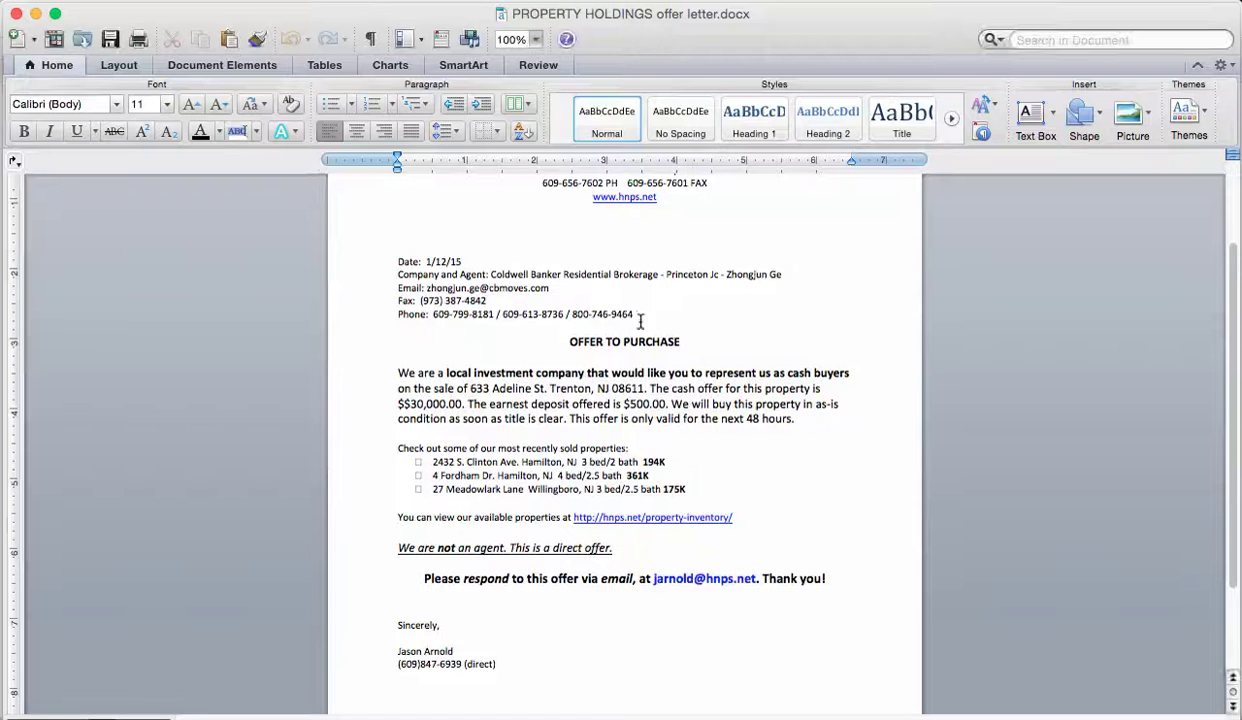
Delete the old Company and Agent entry and correct the date to 1/15/15.
scroll(648, 313, up, 2)
scroll(648, 313, up, 1)
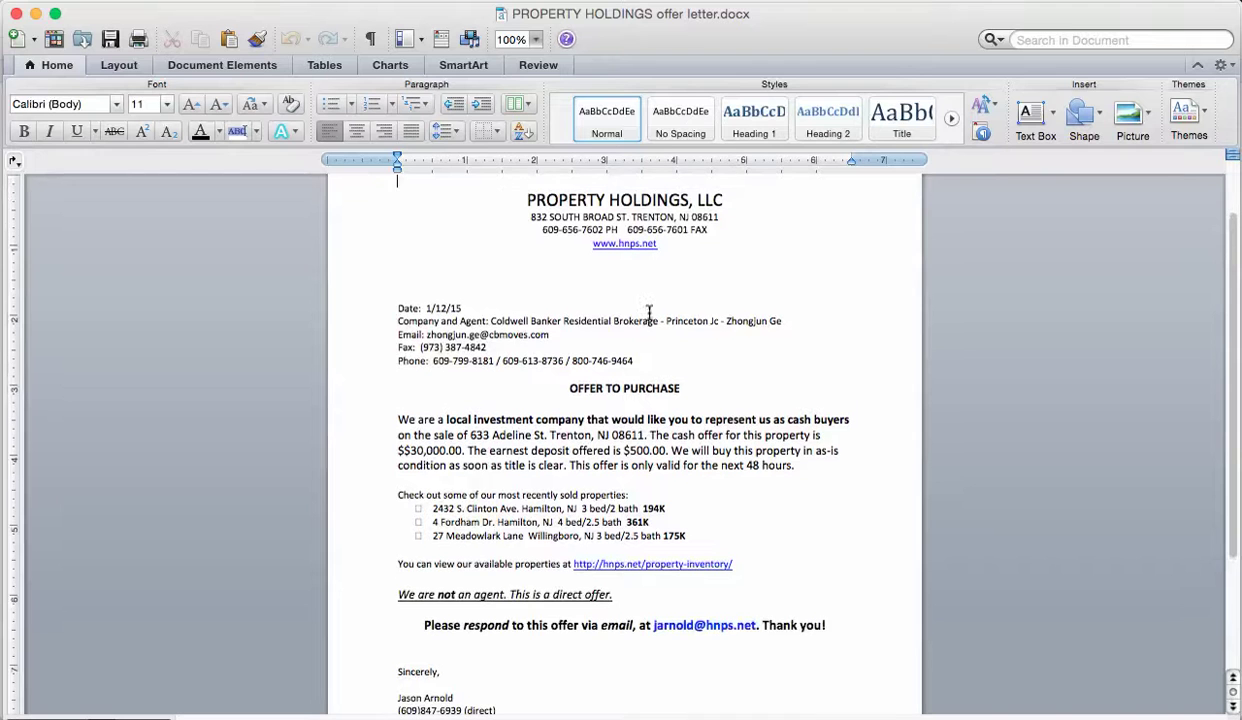
drag(785, 321, 490, 321)
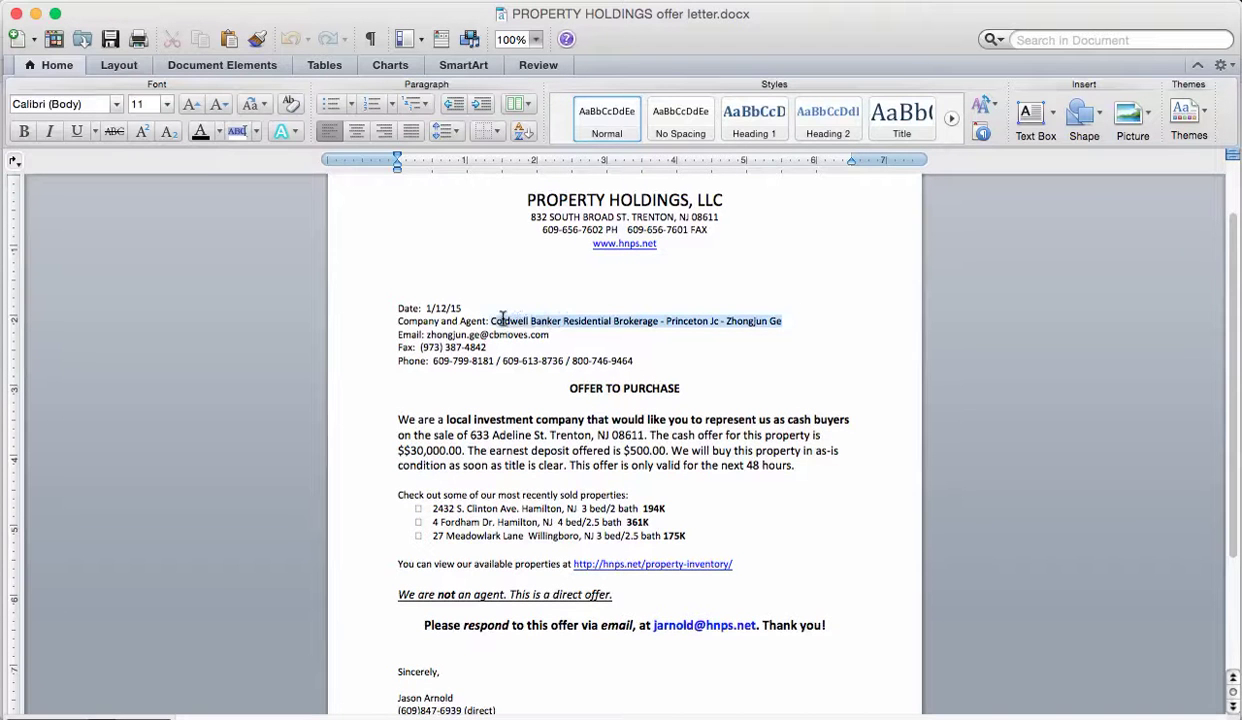
key(BackSpace)
click(445, 309)
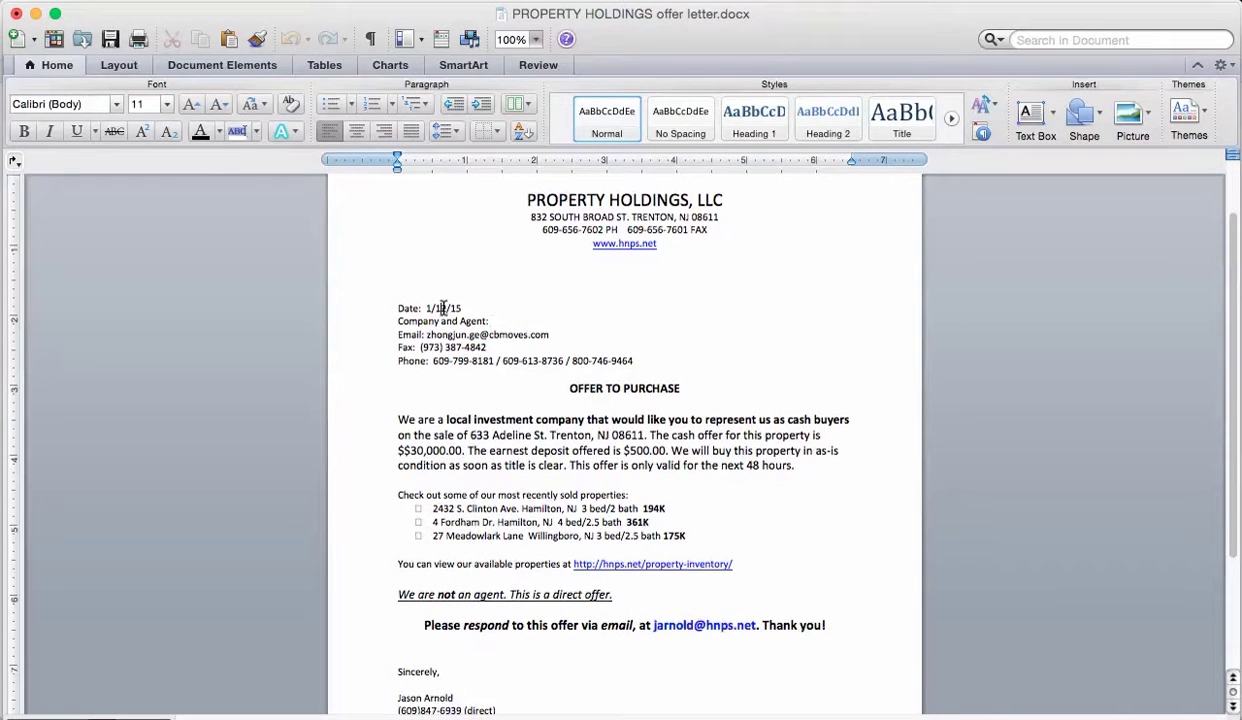
key(BackSpace)
Copy the office name Keypoint Realty, LLC from member details and paste it into the letter.
key(super+Tab)
drag(441, 355, 520, 355)
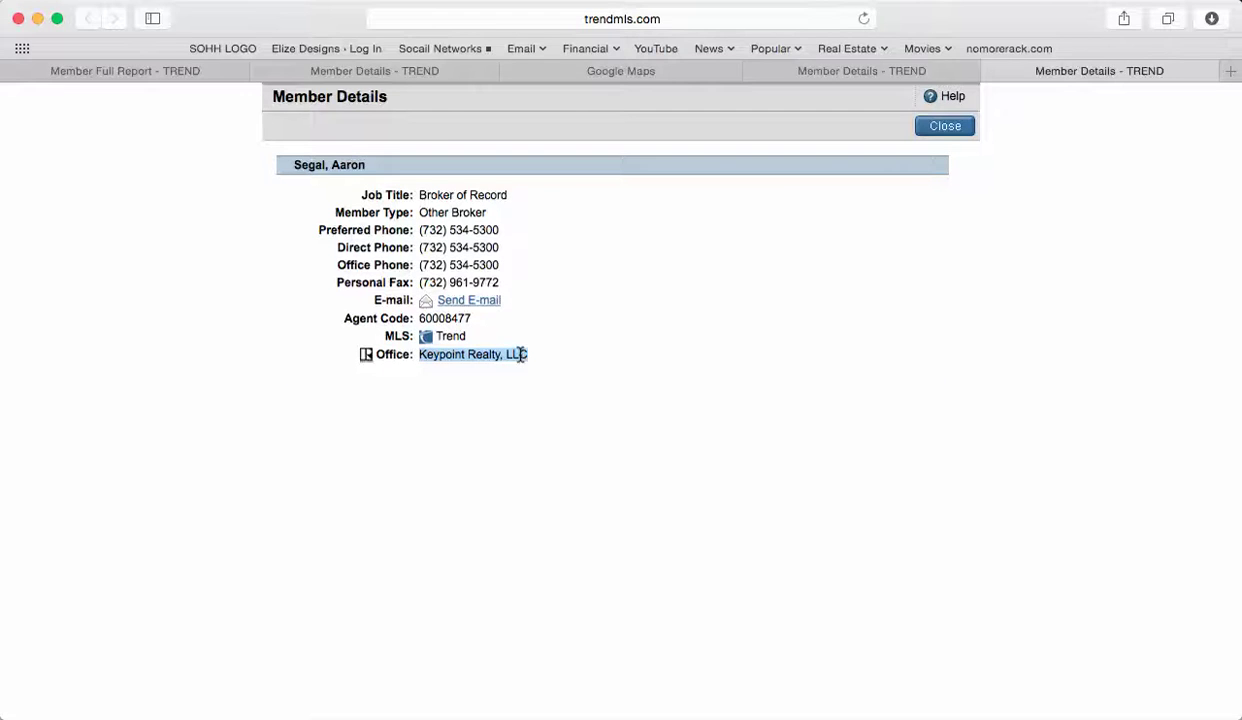
key(super+Tab)
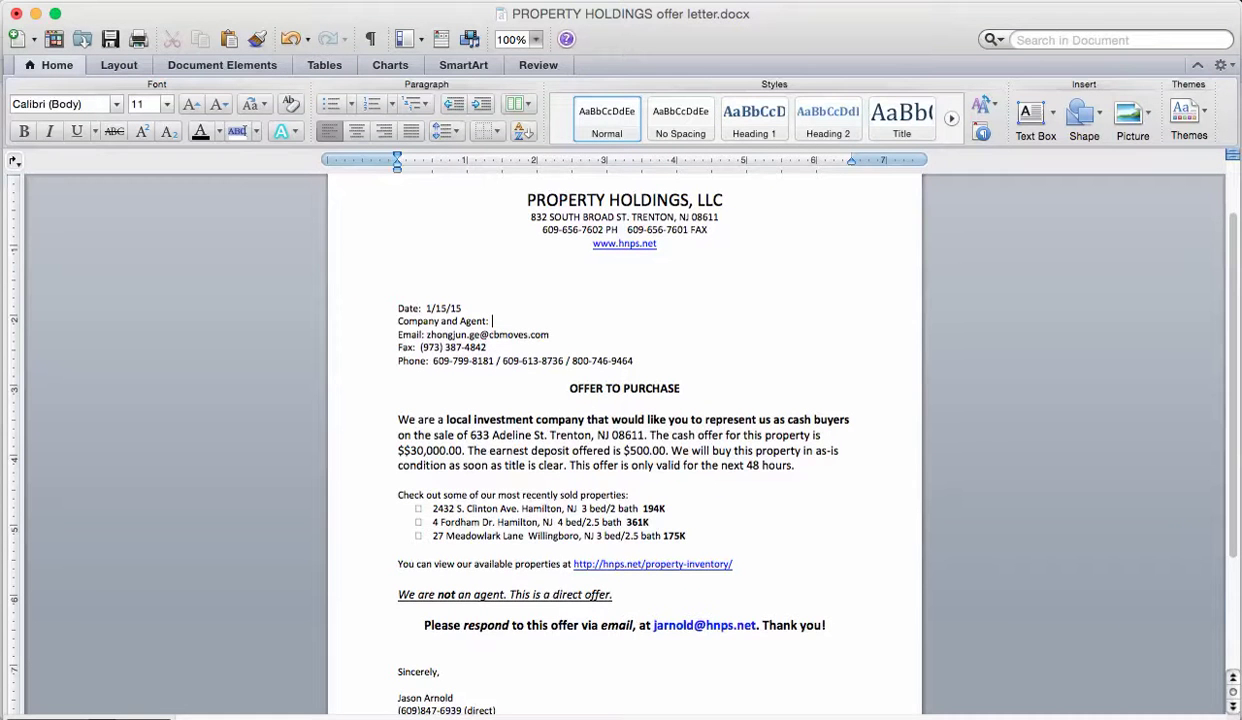
key(super+Tab)
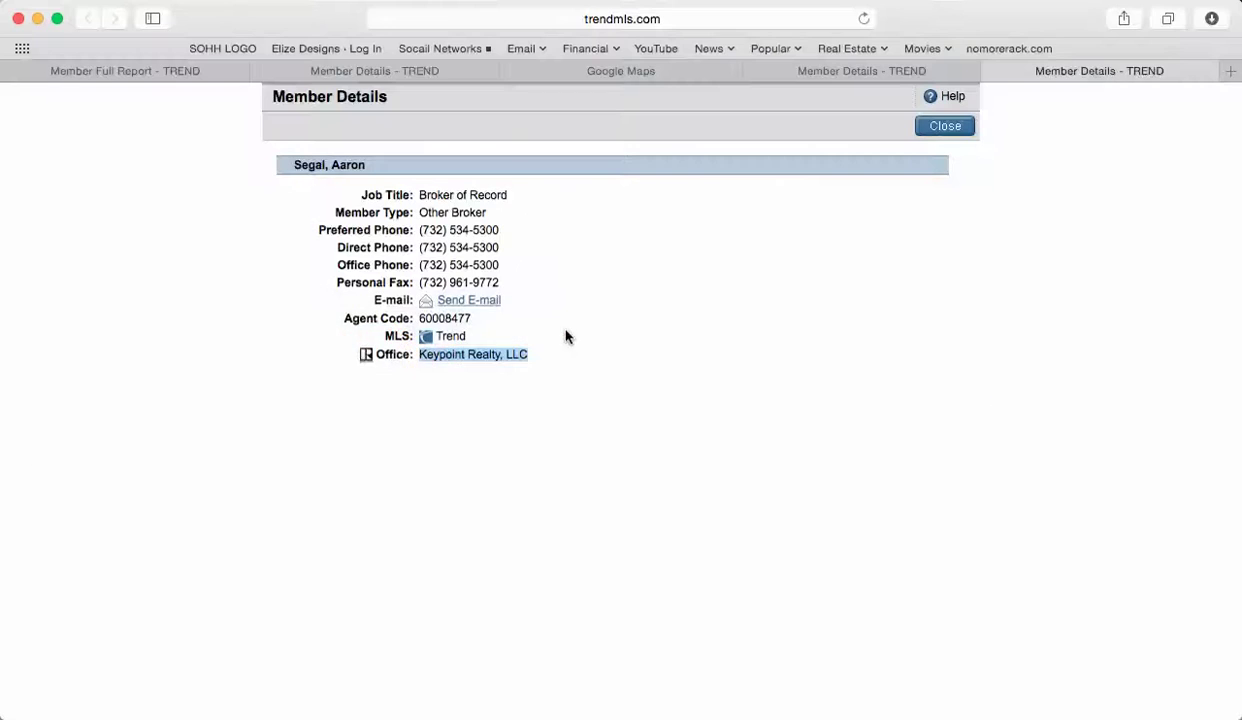
click(314, 164)
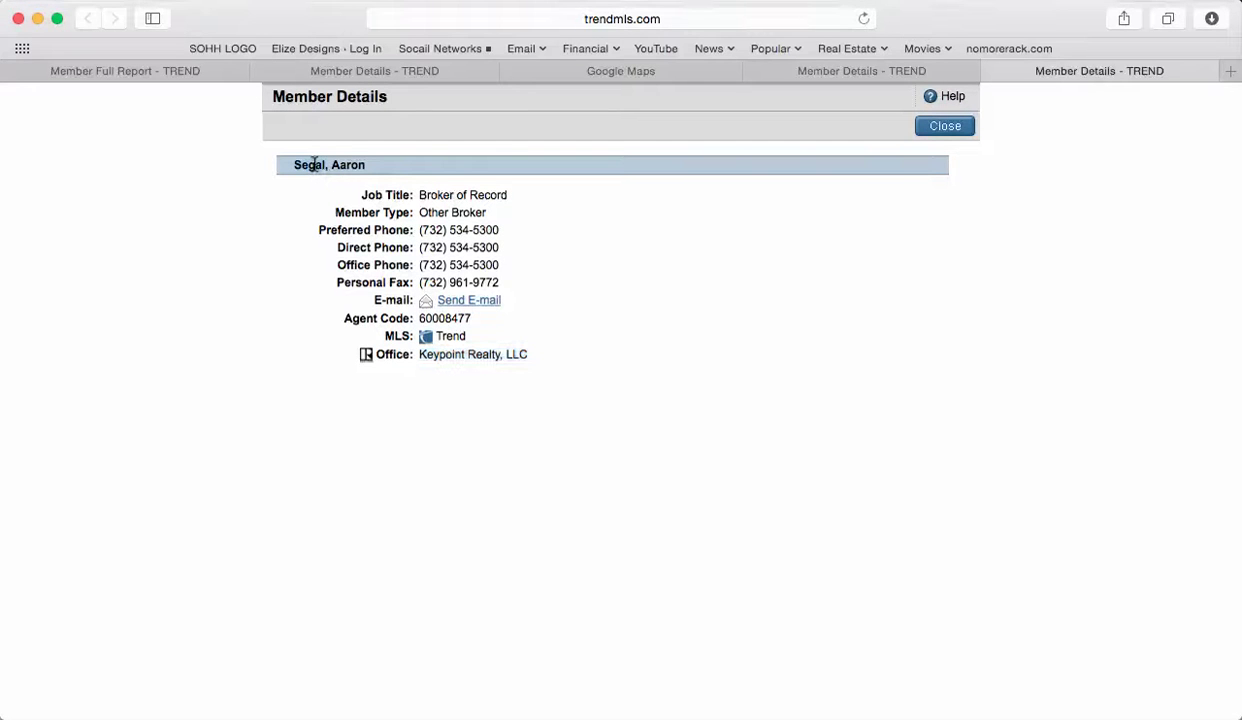
key(super+Tab)
key(super+Tab)
key(super+Tab)
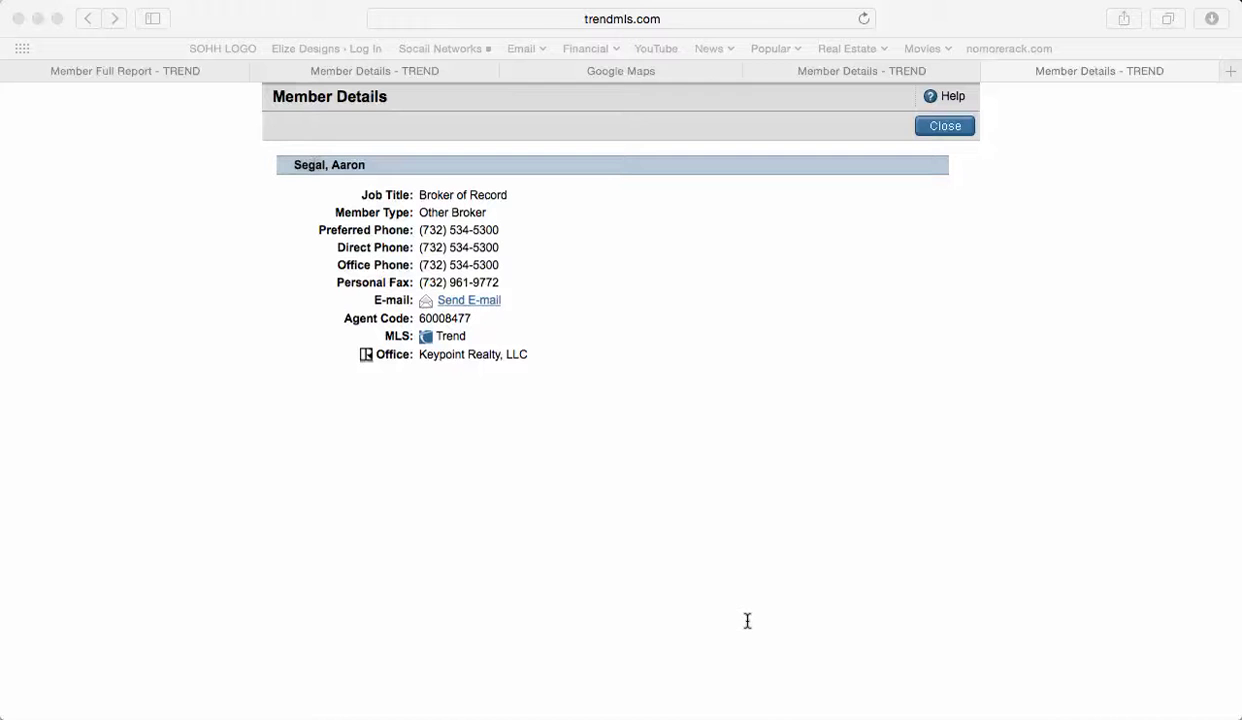
mouse_move(753, 714)
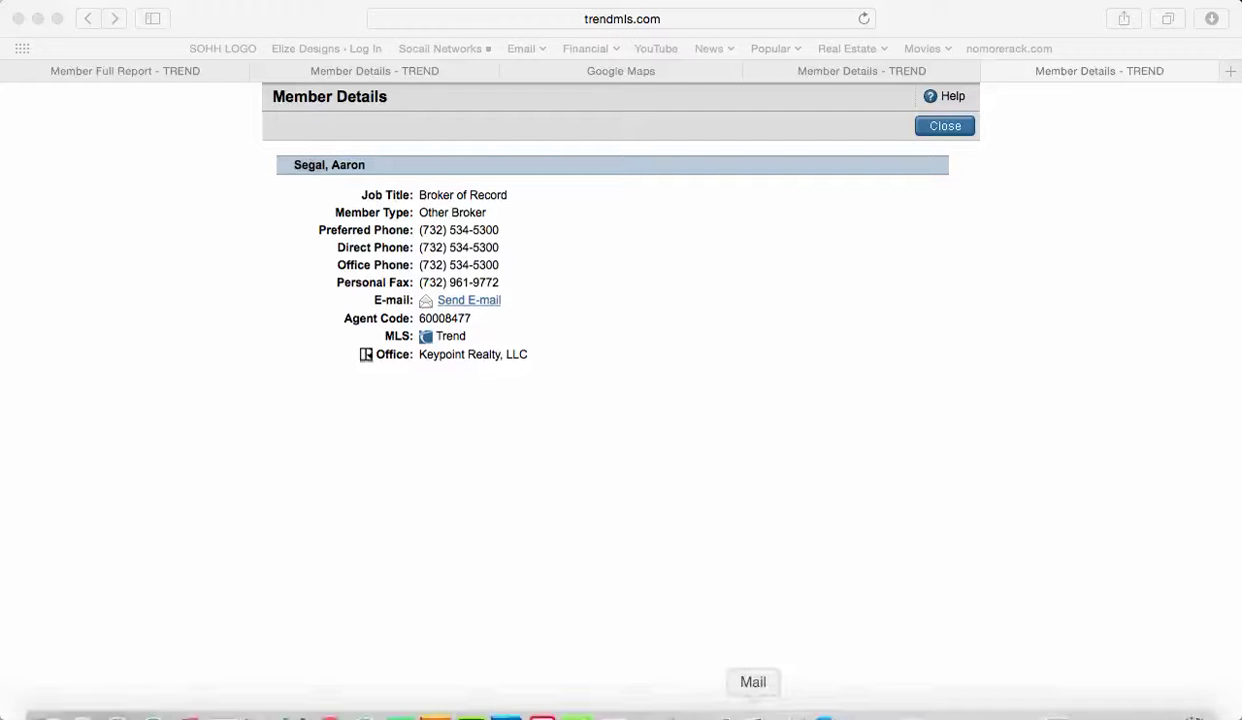
click(675, 6)
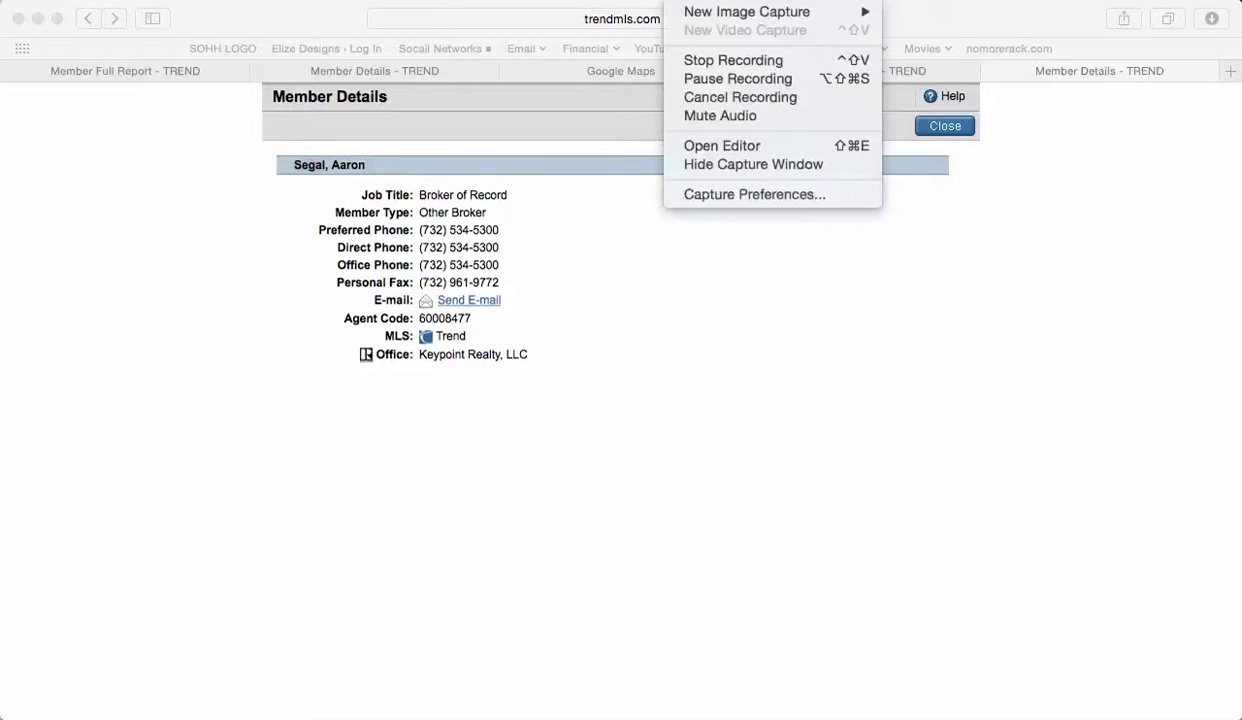
click(690, 80)
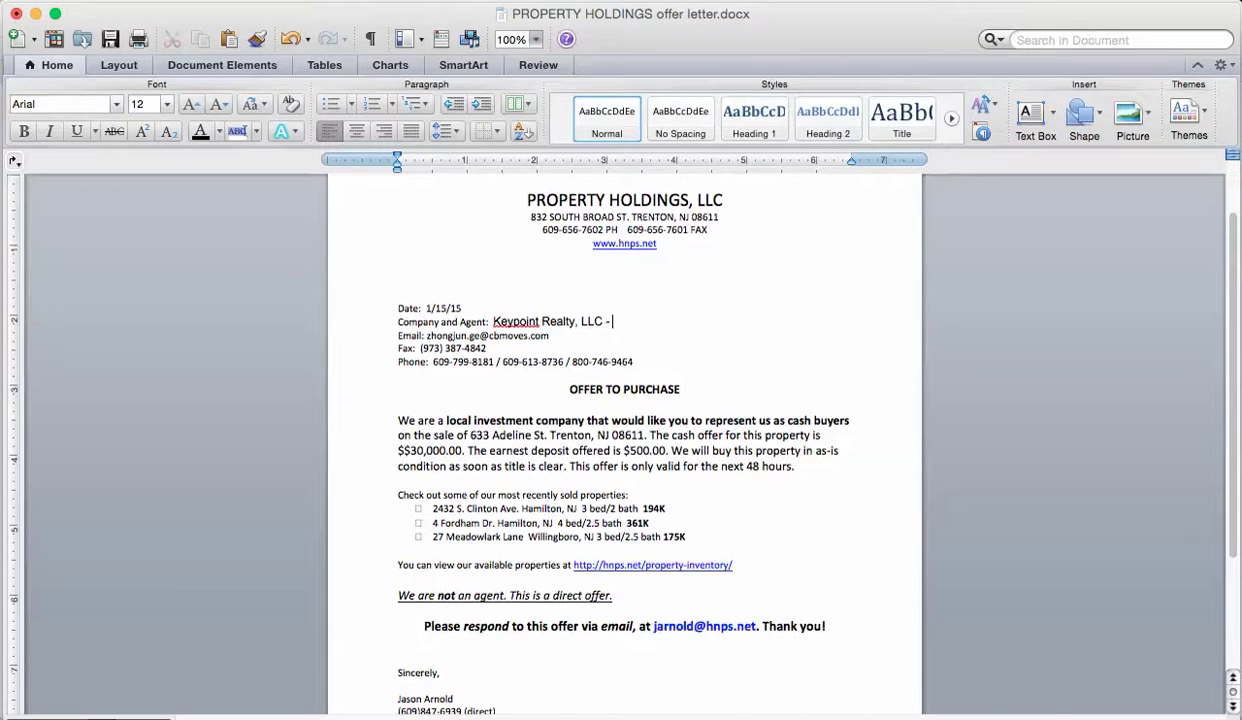
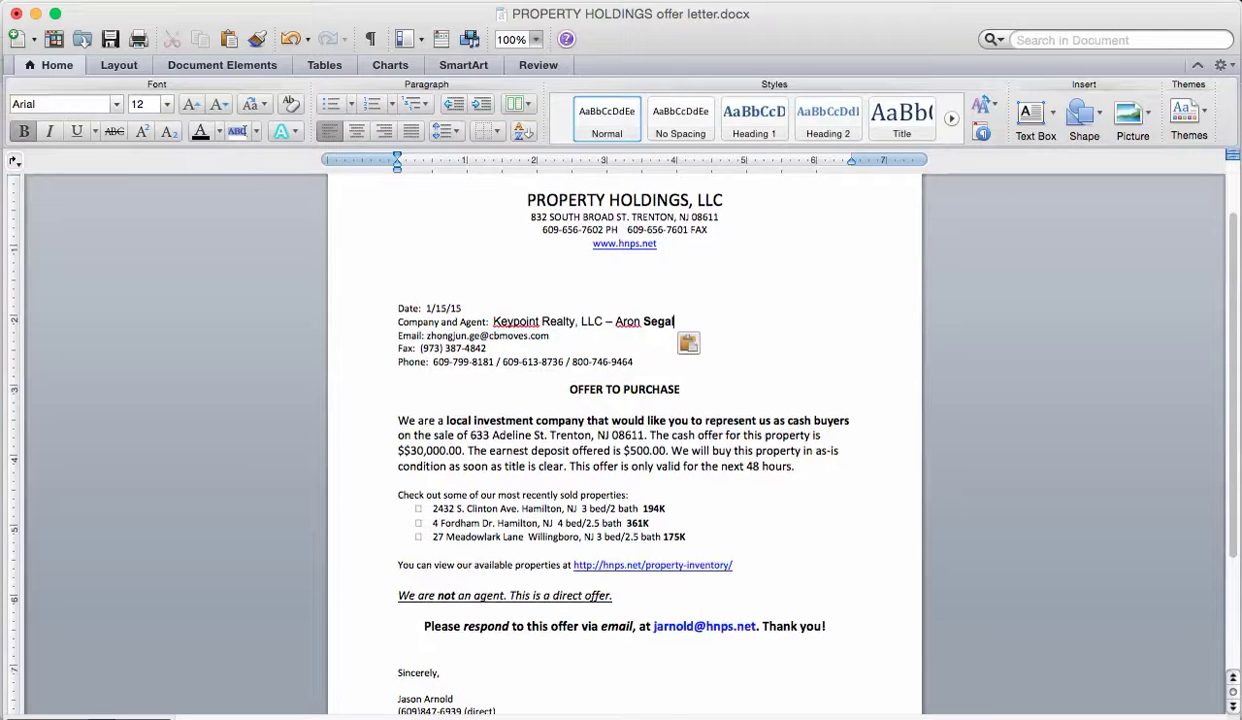
Add the listing agent's name after the company, fix its spelling, and apply Normal style.
key(super+Tab)
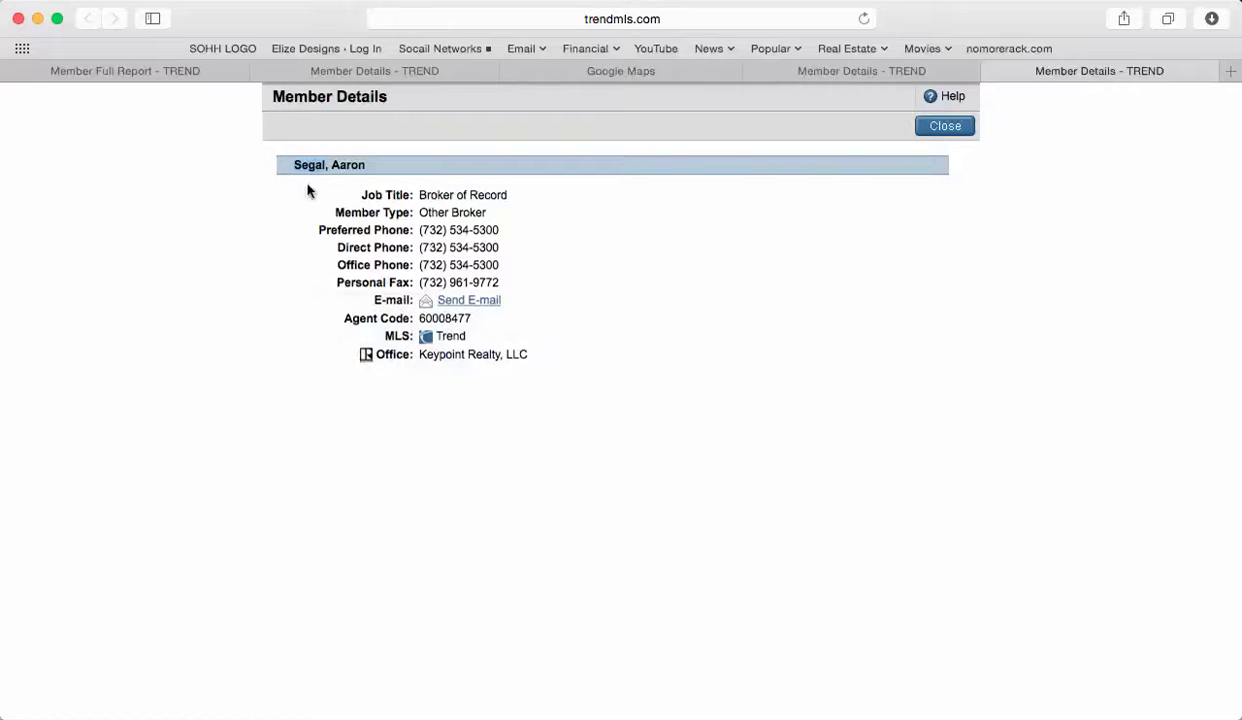
key(super+Tab)
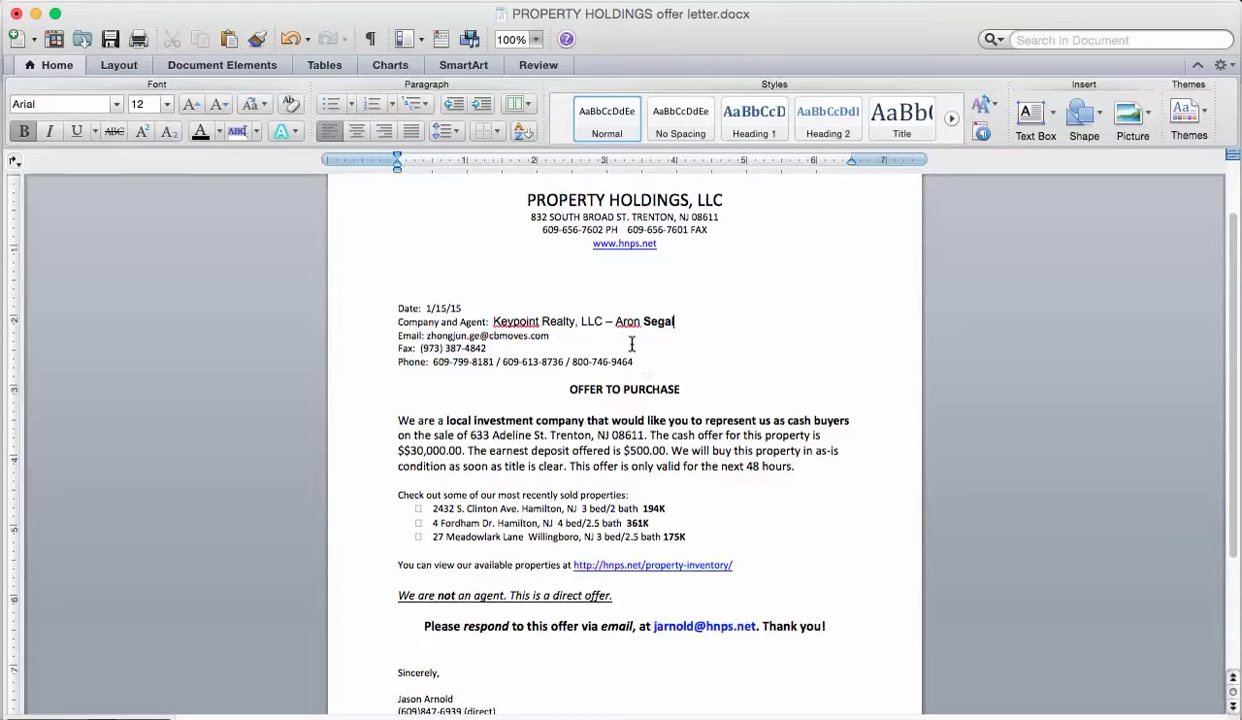
click(621, 323)
text(a)
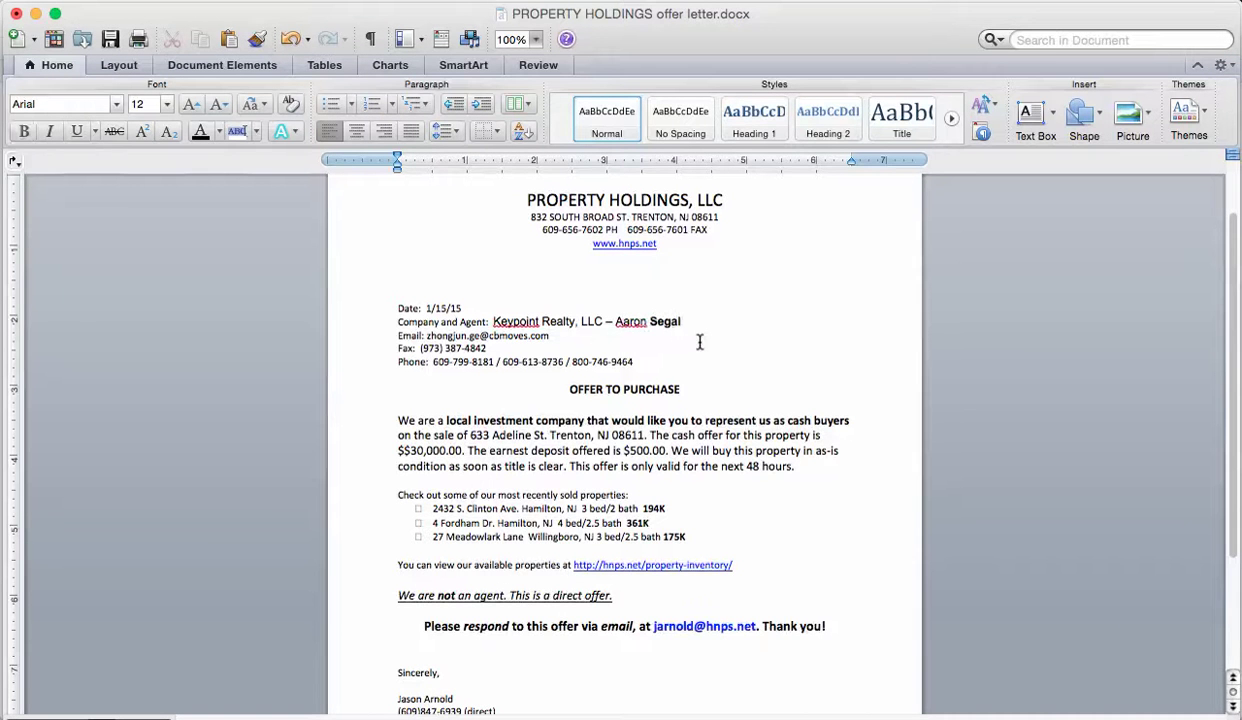
drag(686, 321, 509, 318)
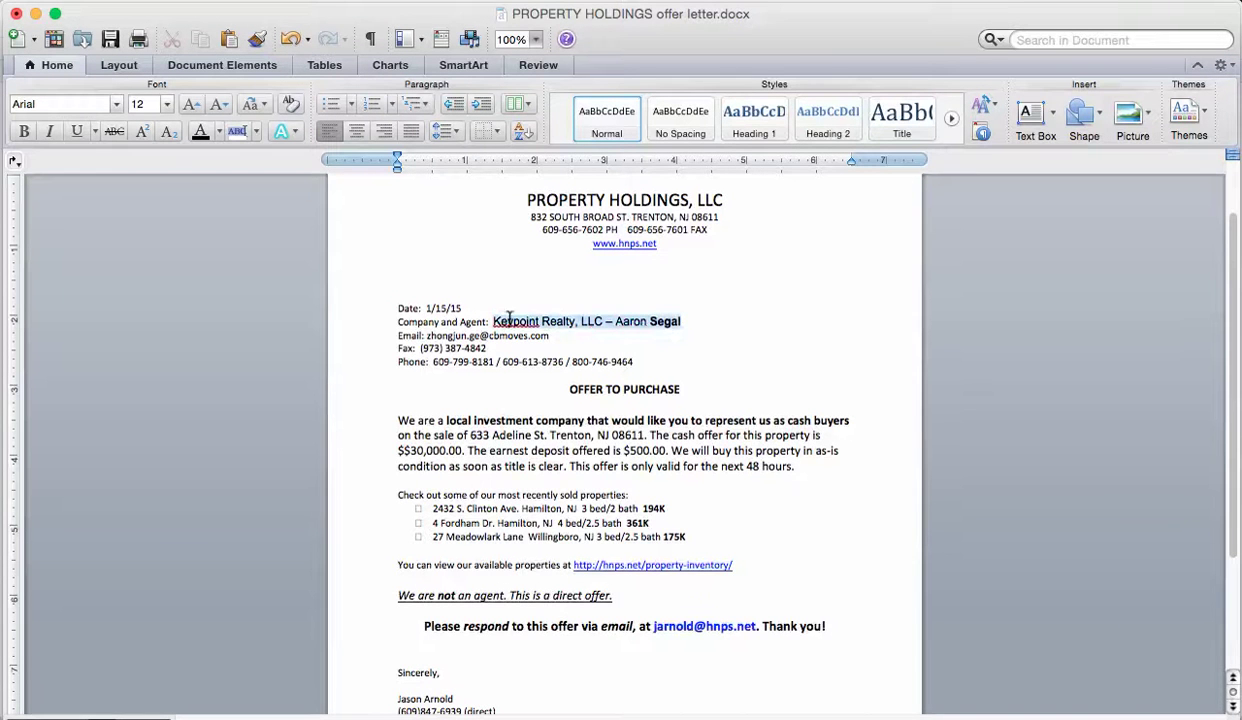
click(606, 120)
Start a message from the member details page to reveal the agent's e-mail address.
click(591, 339)
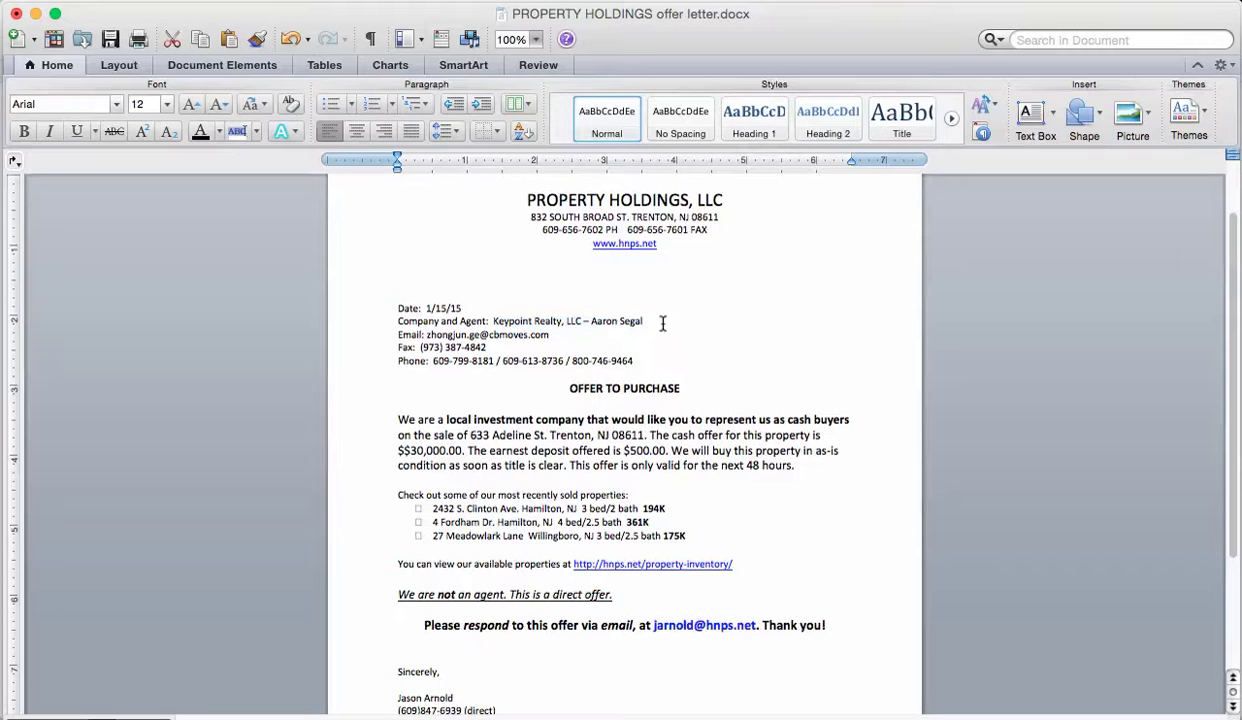
click(600, 318)
click(548, 335)
key(super+Tab)
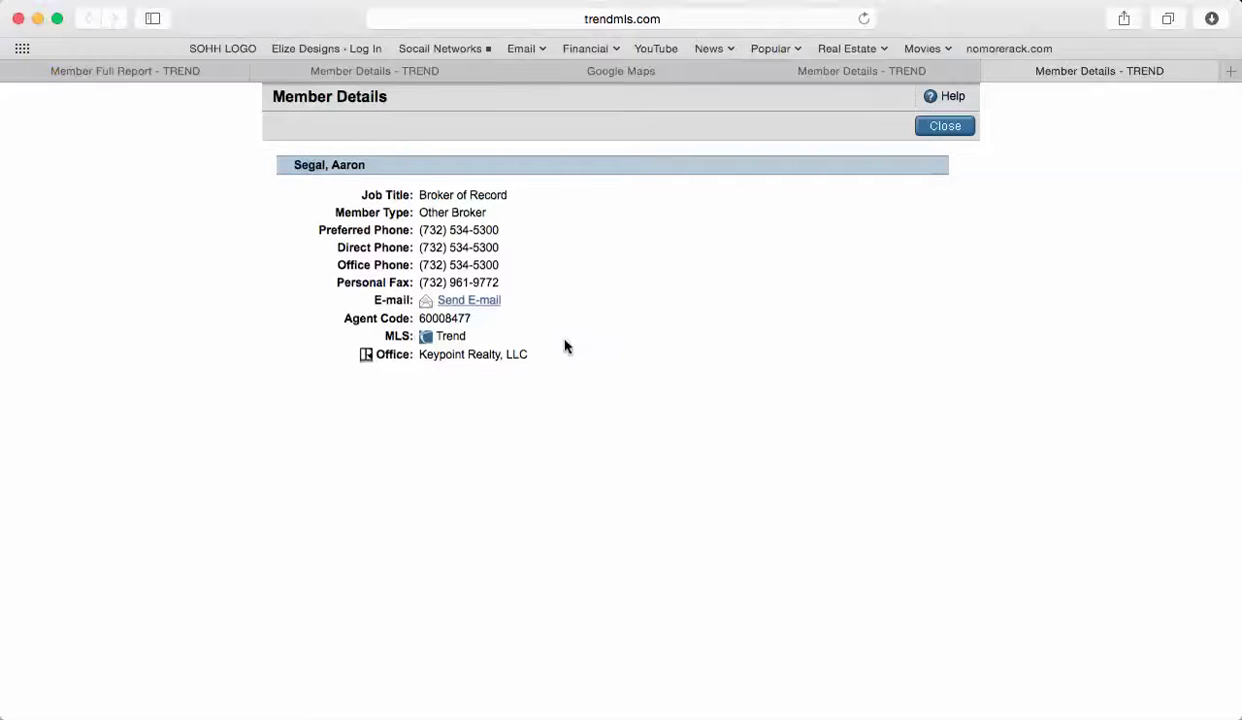
click(490, 297)
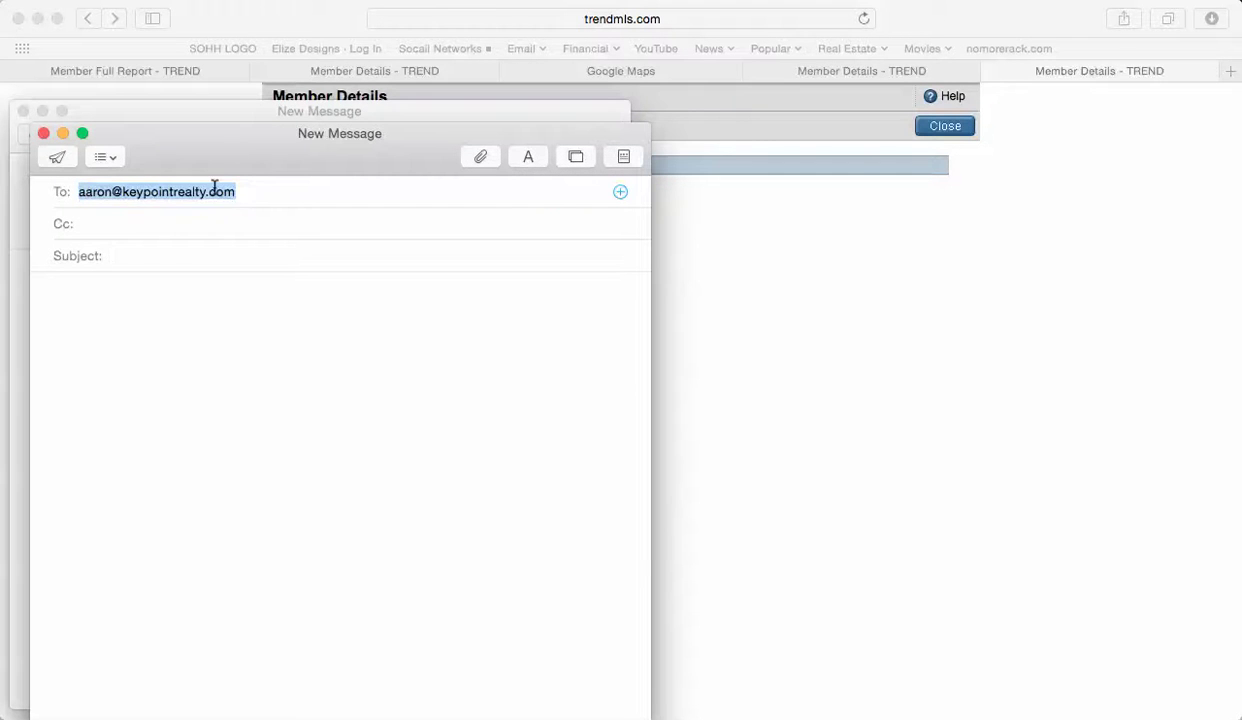
key(super+Tab)
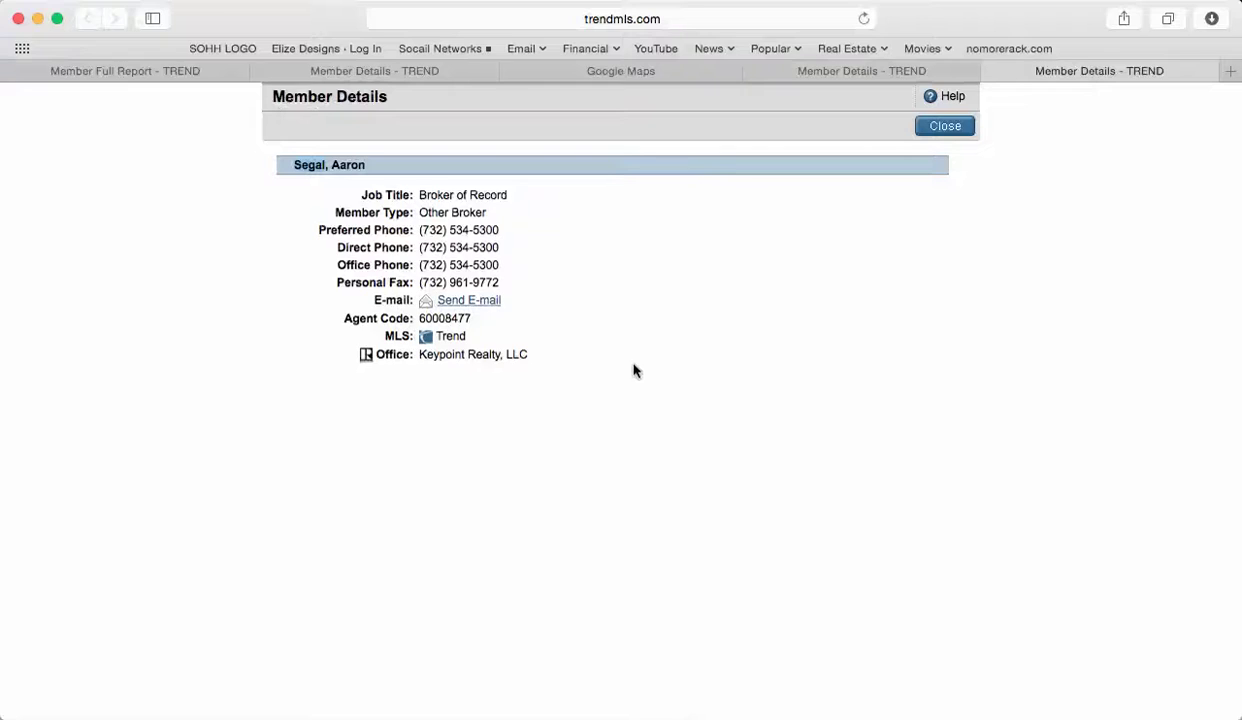
key(super+Tab)
key(super+Tab)
key(Tab)
Paste the agent's e-mail address over the old one and delete the old fax number.
drag(550, 336, 432, 345)
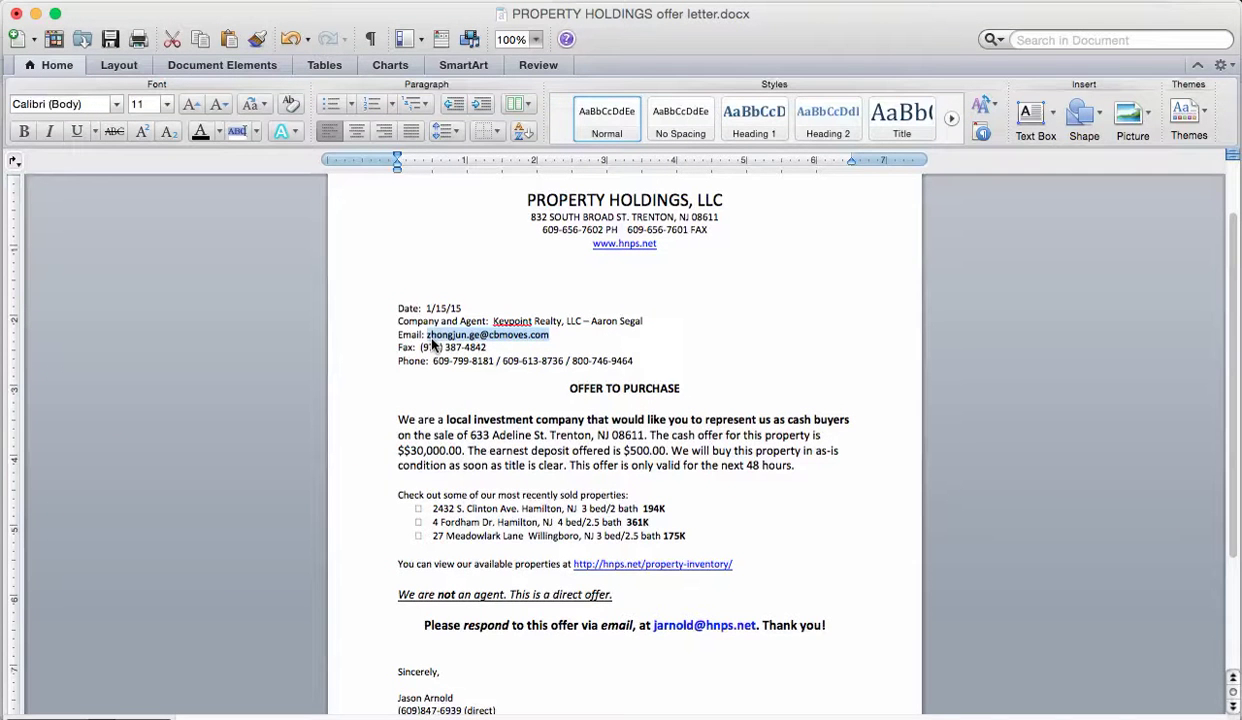
key(super+Tab)
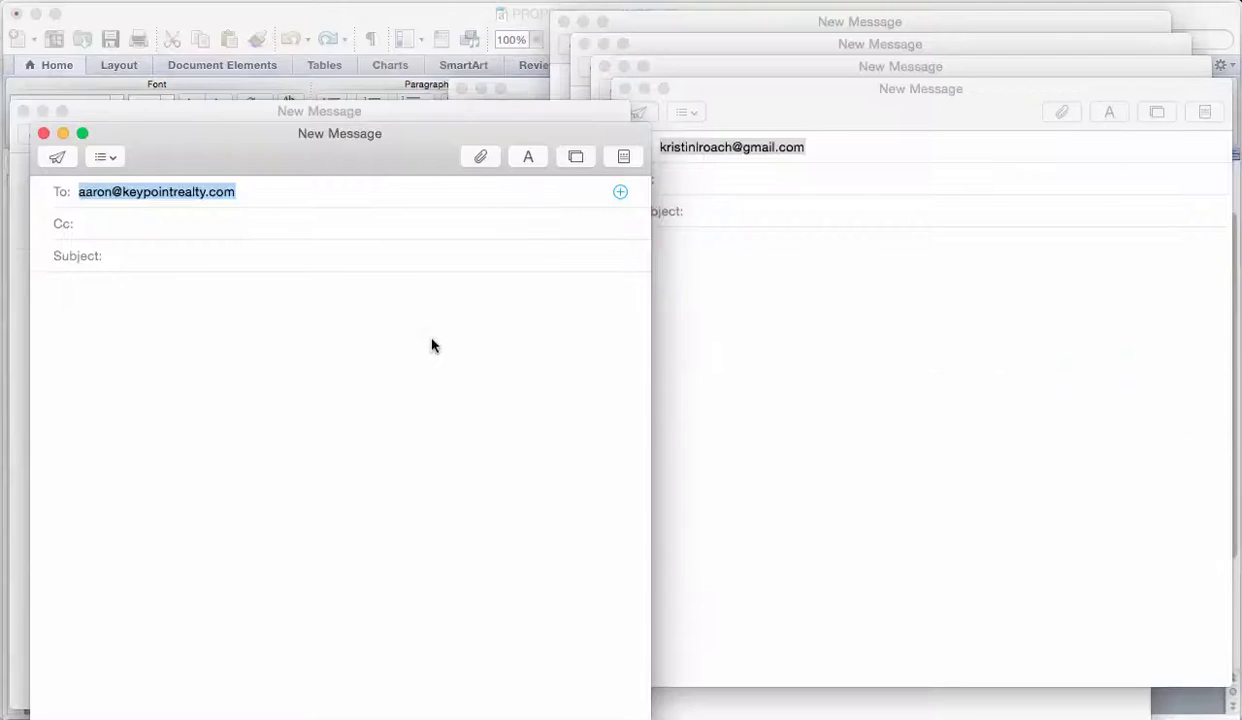
key(super+Tab)
key(super+v)
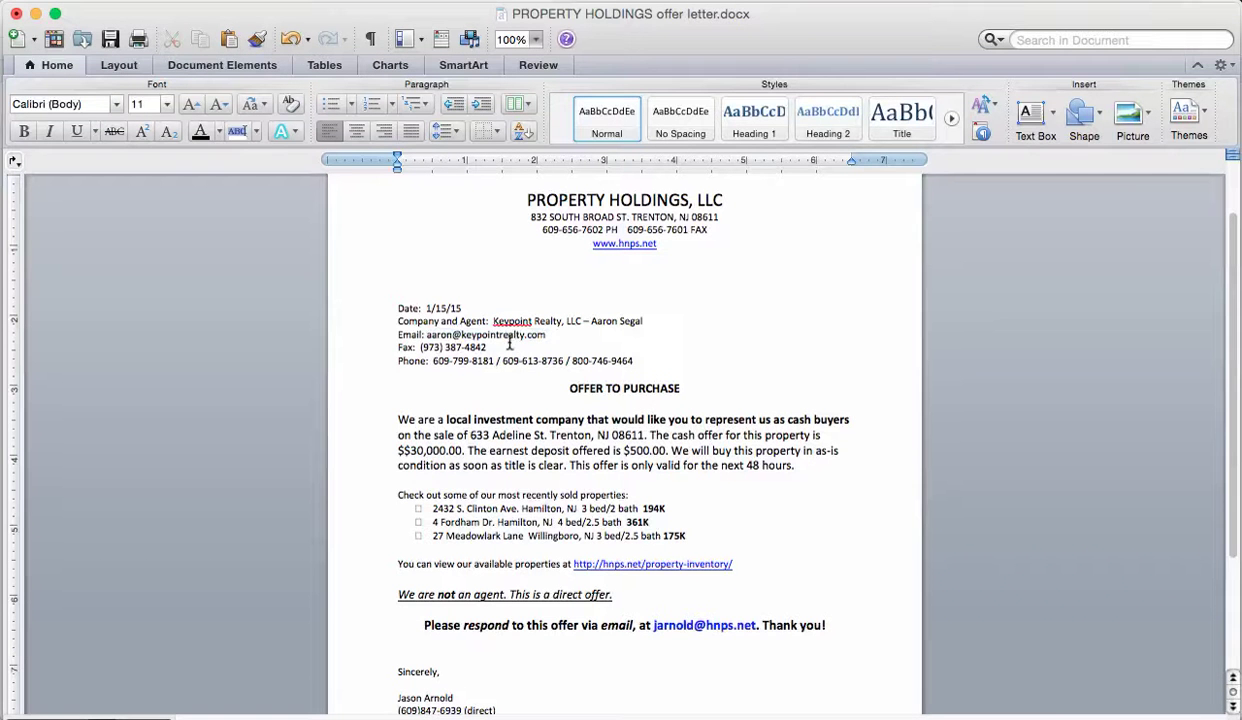
drag(487, 347, 421, 347)
key(BackSpace)
Delete the old phone numbers and paste the agent's Personal Fax number after Fax.
drag(632, 361, 438, 366)
key(BackSpace)
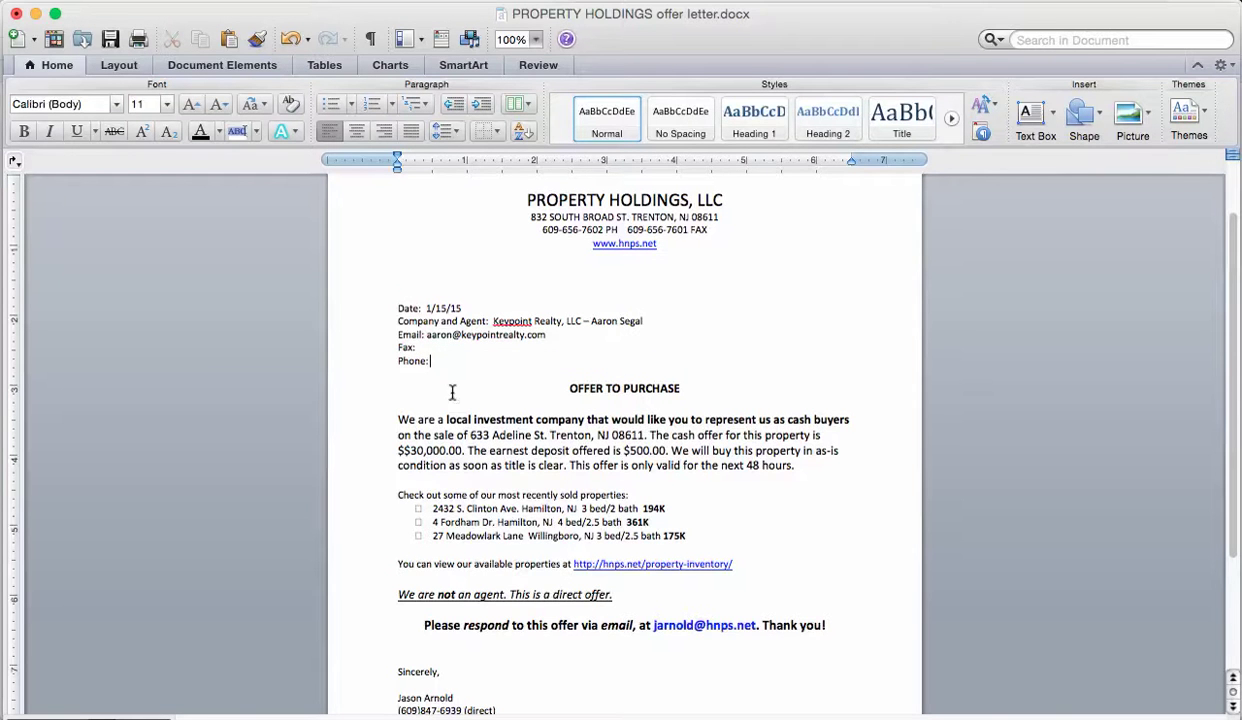
key(super+Tab)
key(super+Tab)
key(super+Tab)
key(Tab)
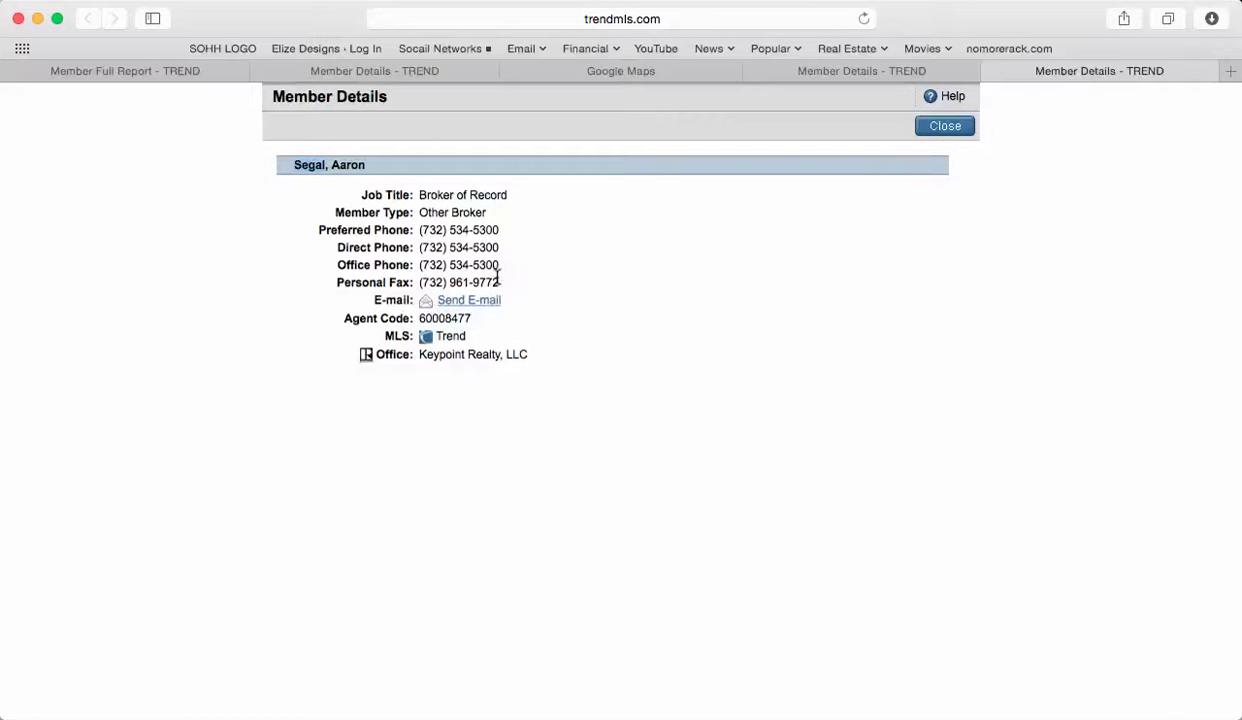
drag(505, 284, 412, 282)
key(super+c)
key(super+Tab)
click(478, 348)
key(super+v)
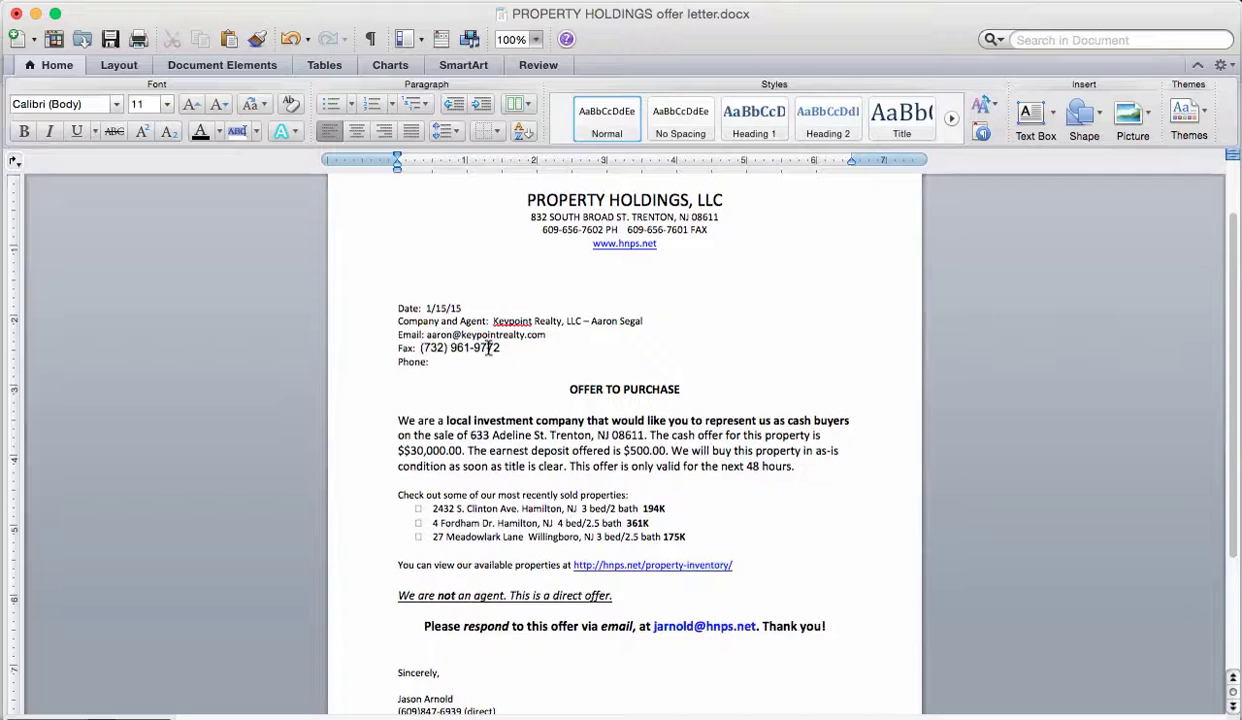
Copy the agent's Preferred Phone number and paste it after Phone.
key(super+Tab)
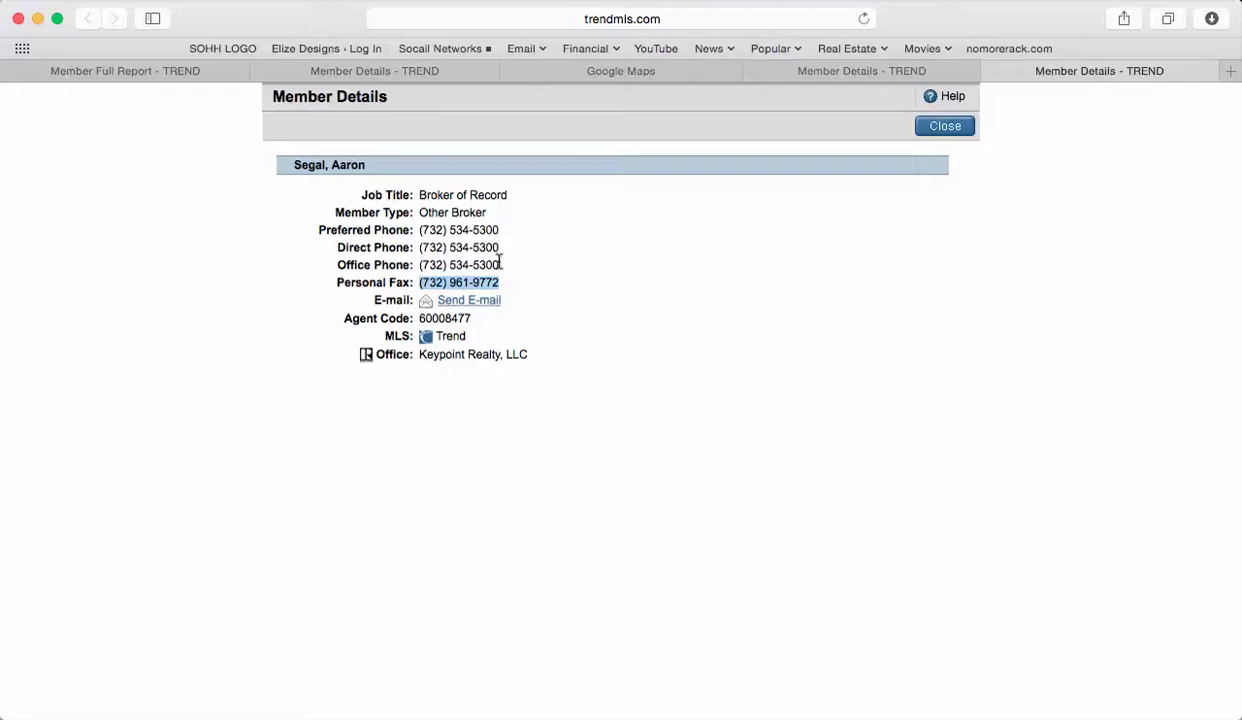
drag(498, 229, 420, 233)
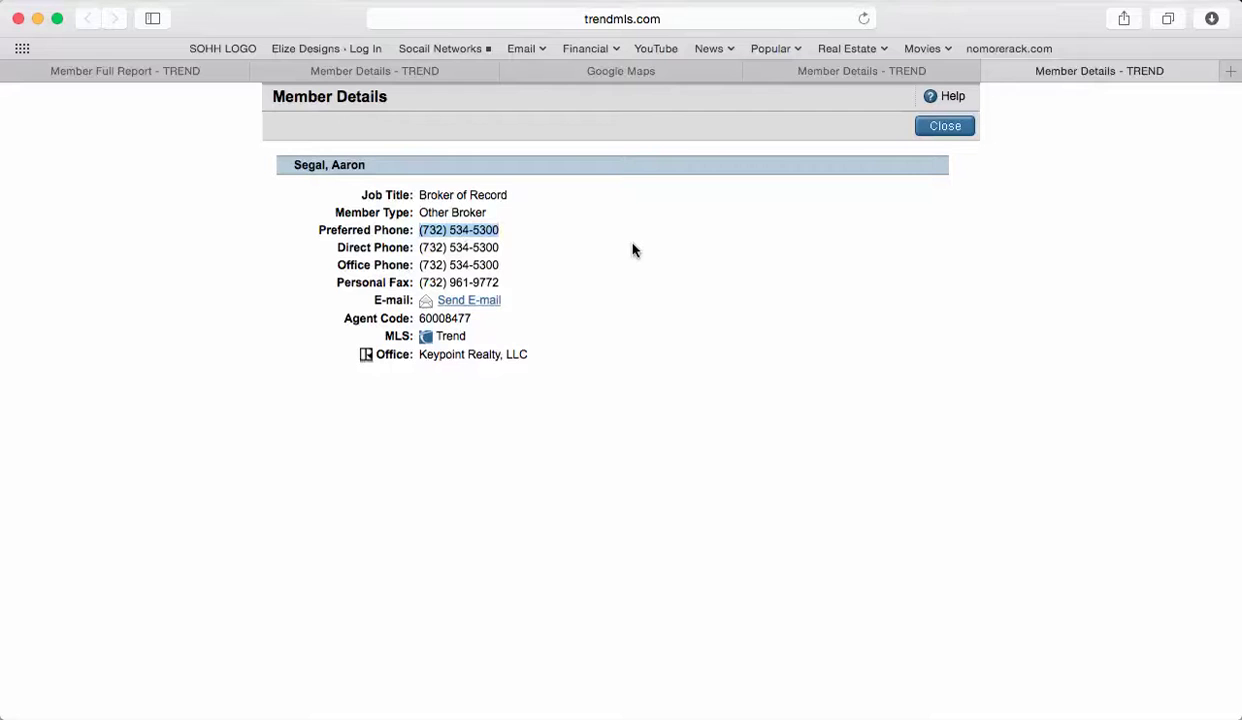
key(super+Tab)
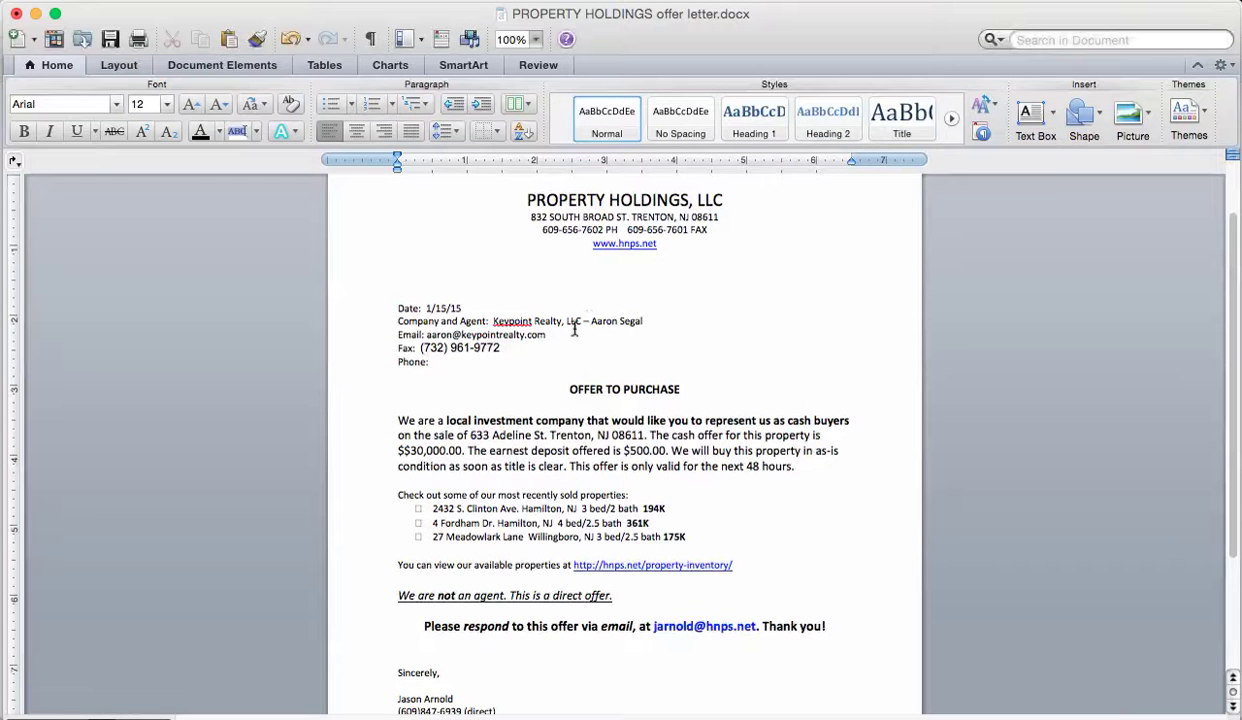
click(477, 362)
key(super+v)
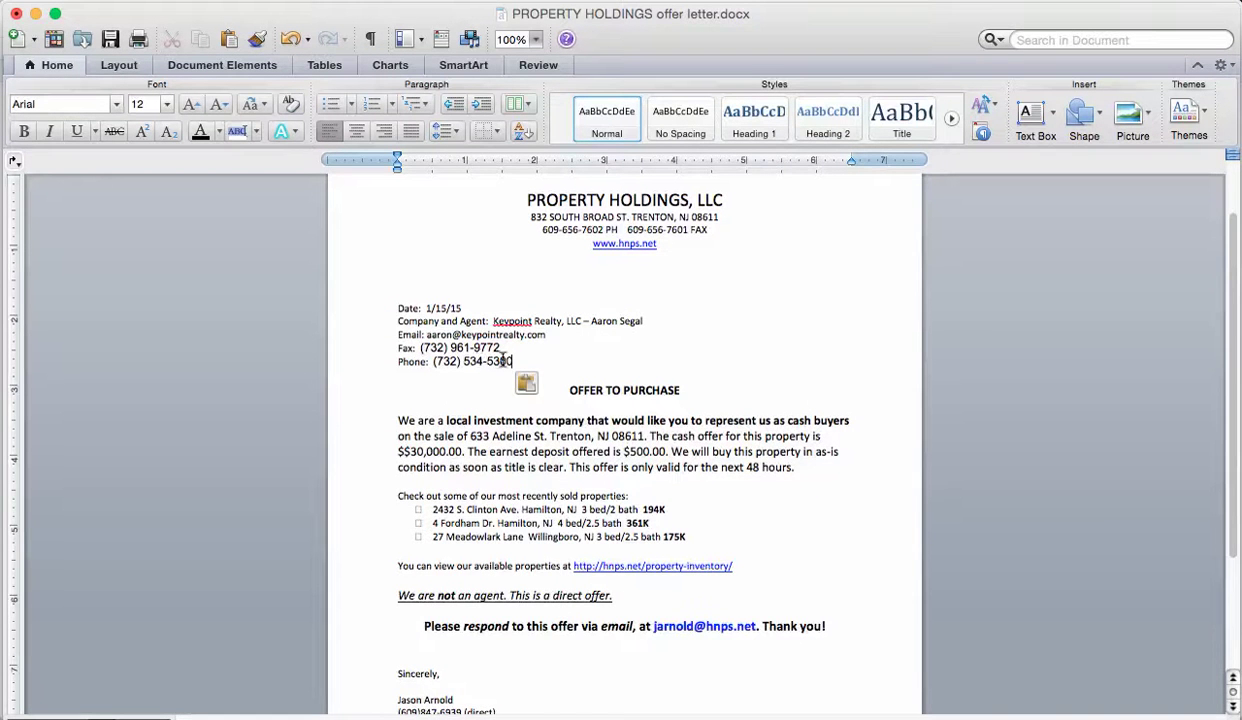
Apply the Normal style to the fax and phone numbers so they match the body text.
drag(516, 362, 418, 347)
click(600, 125)
click(550, 325)
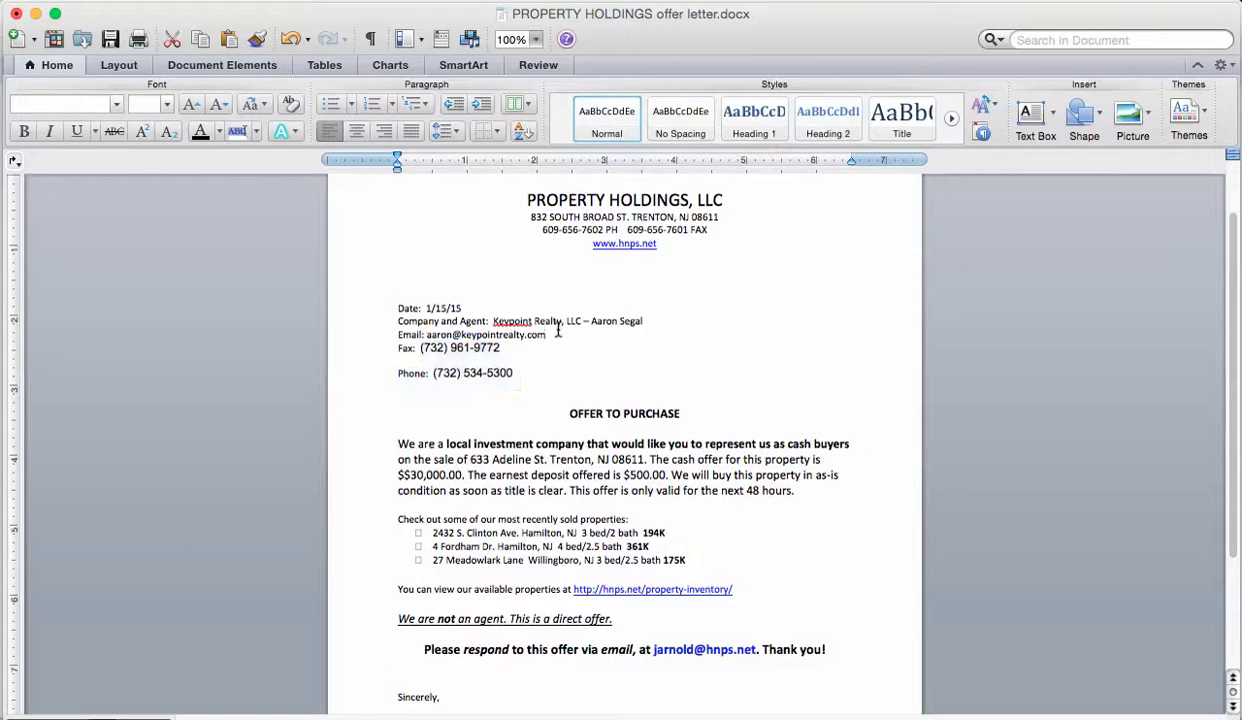
drag(500, 348, 405, 348)
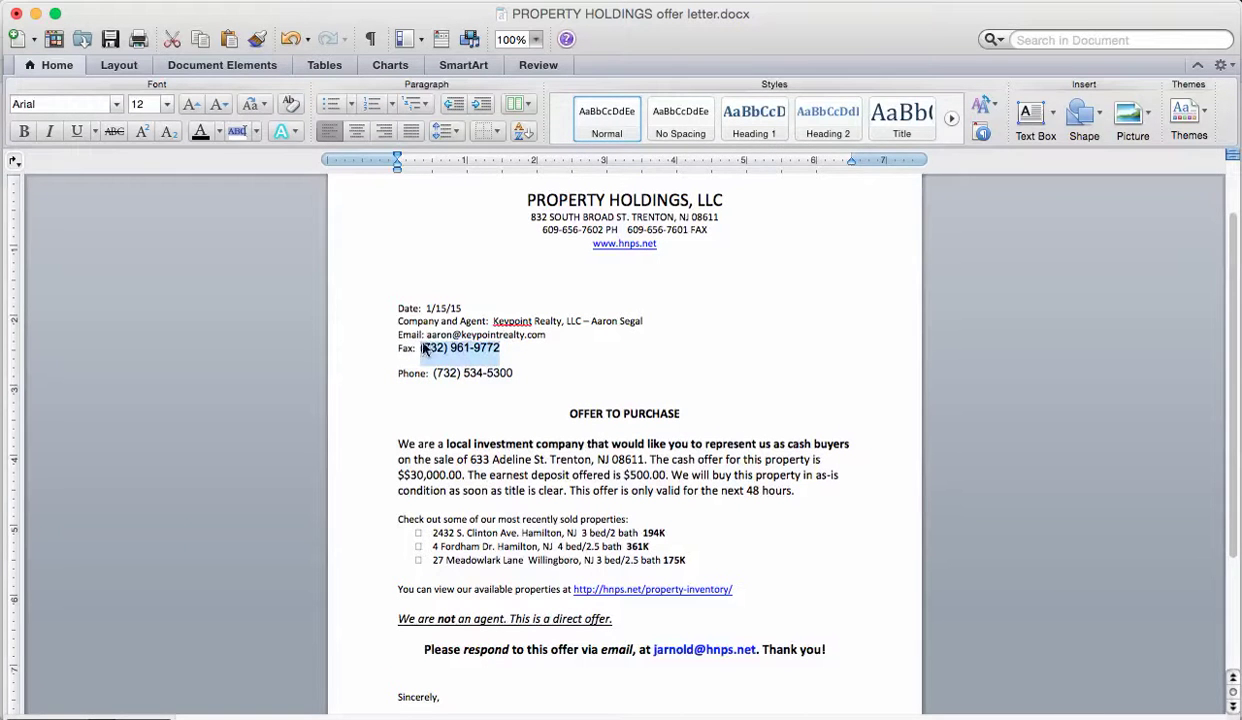
click(597, 135)
drag(513, 373, 432, 373)
click(597, 115)
click(527, 353)
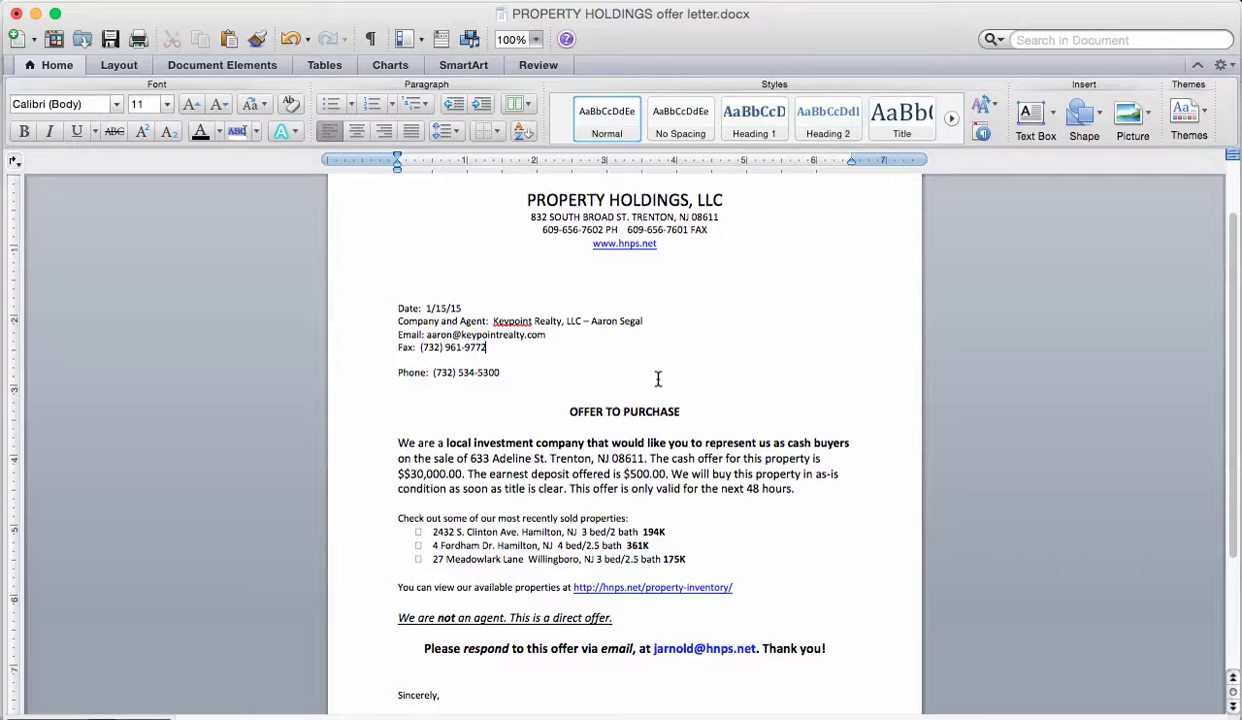
scroll(604, 400, down, 2)
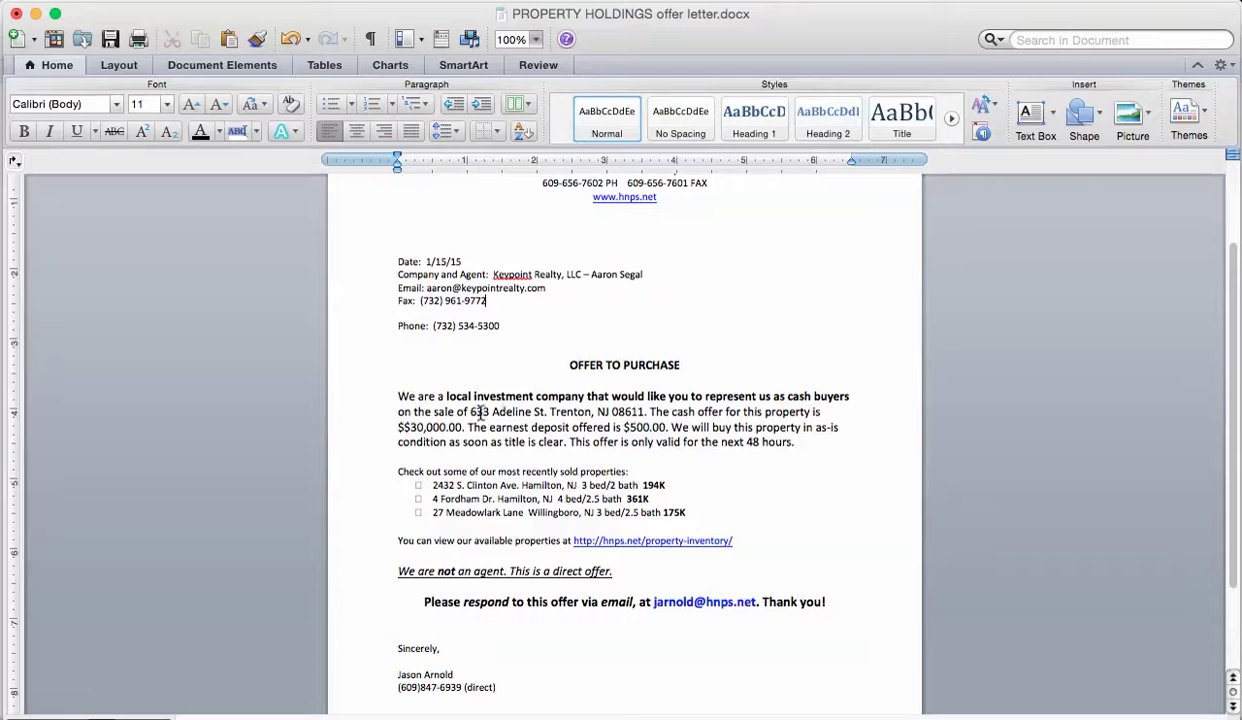
key(super+Tab)
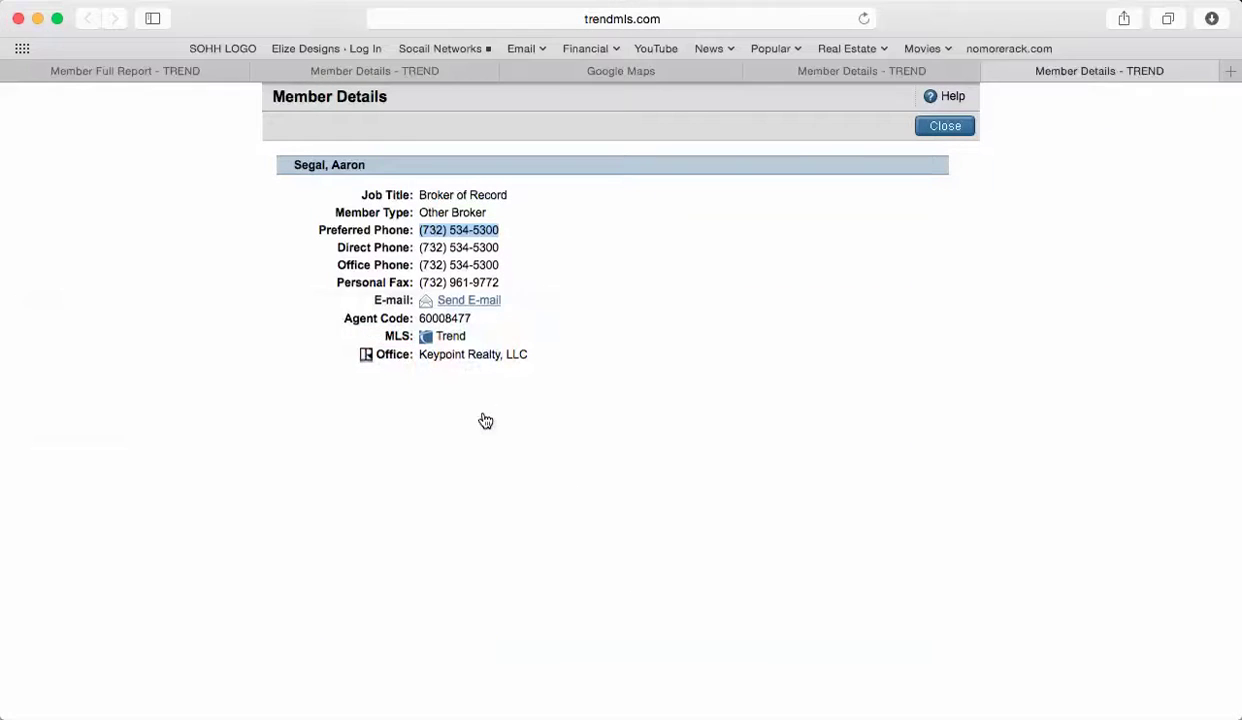
click(125, 71)
scroll(210, 233, up, 10)
drag(210, 236, 420, 236)
click(662, 18)
key(super+v)
double_click(651, 19)
drag(651, 19, 362, 18)
key(super+Tab)
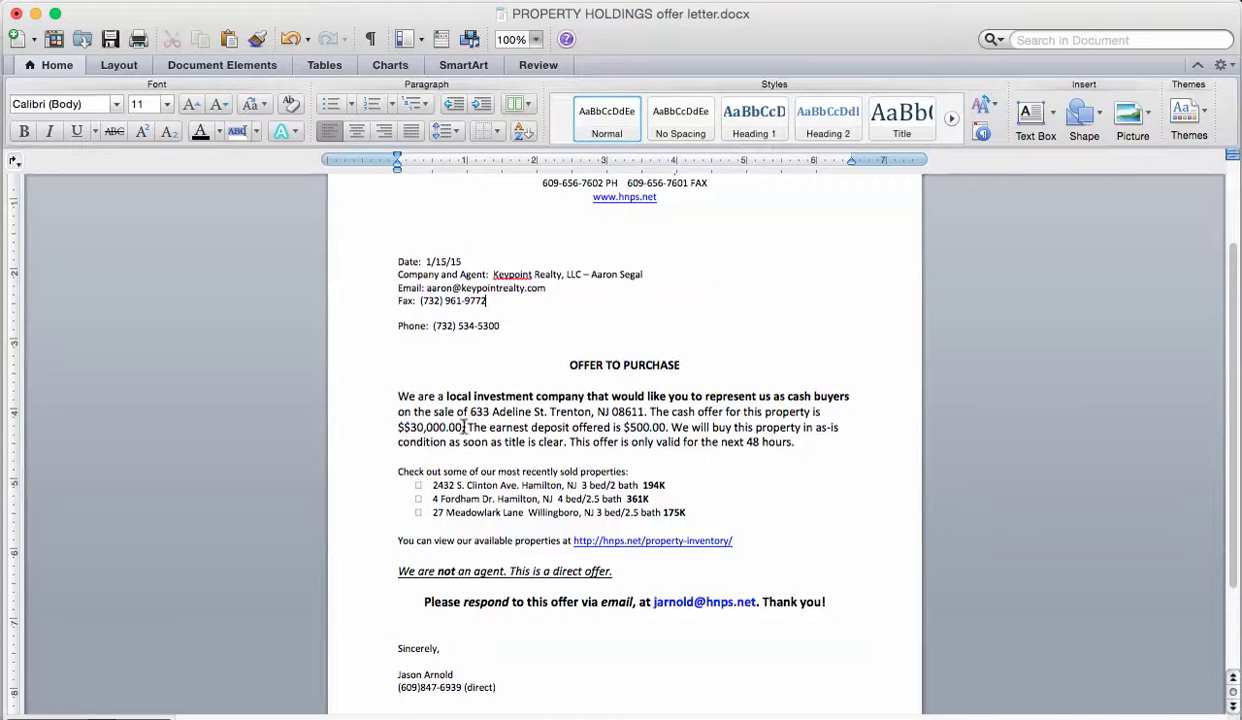
drag(470, 412, 631, 416)
key(super+v)
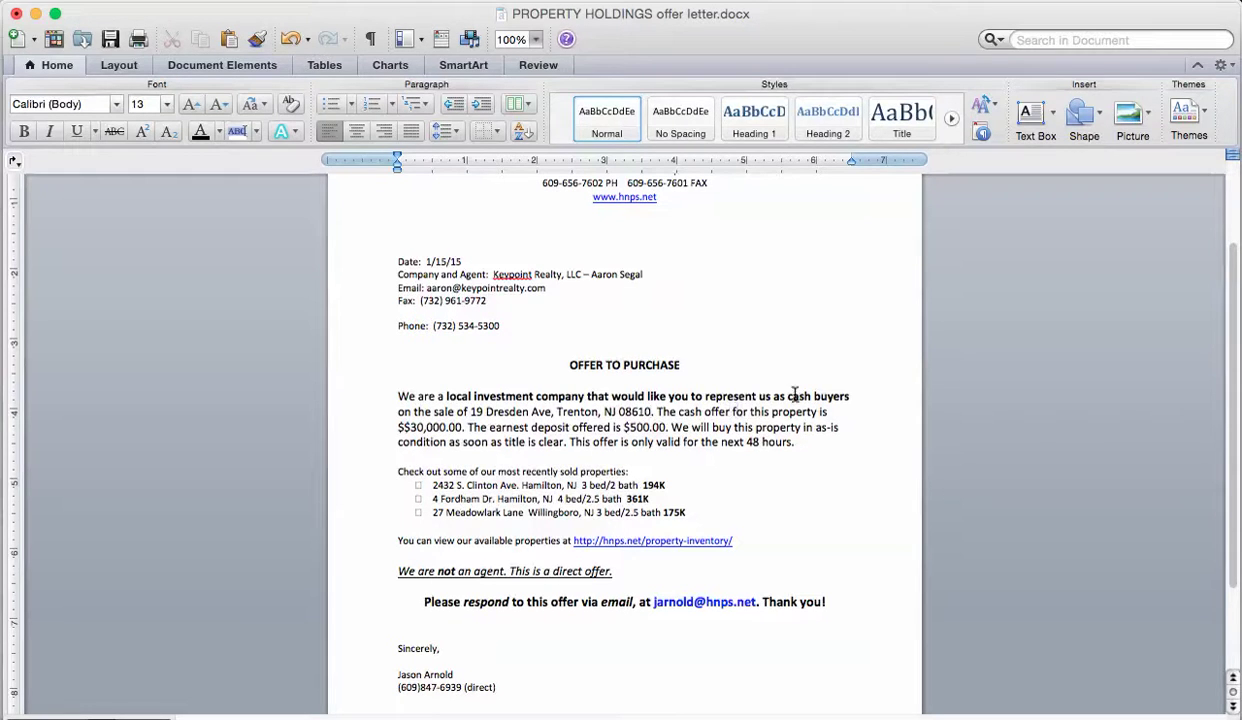
Check the 35k amount in the email and correct $$30,000.00 to $35,000.00.
key(super+Tab)
key(super+Tab)
key(super+Tab)
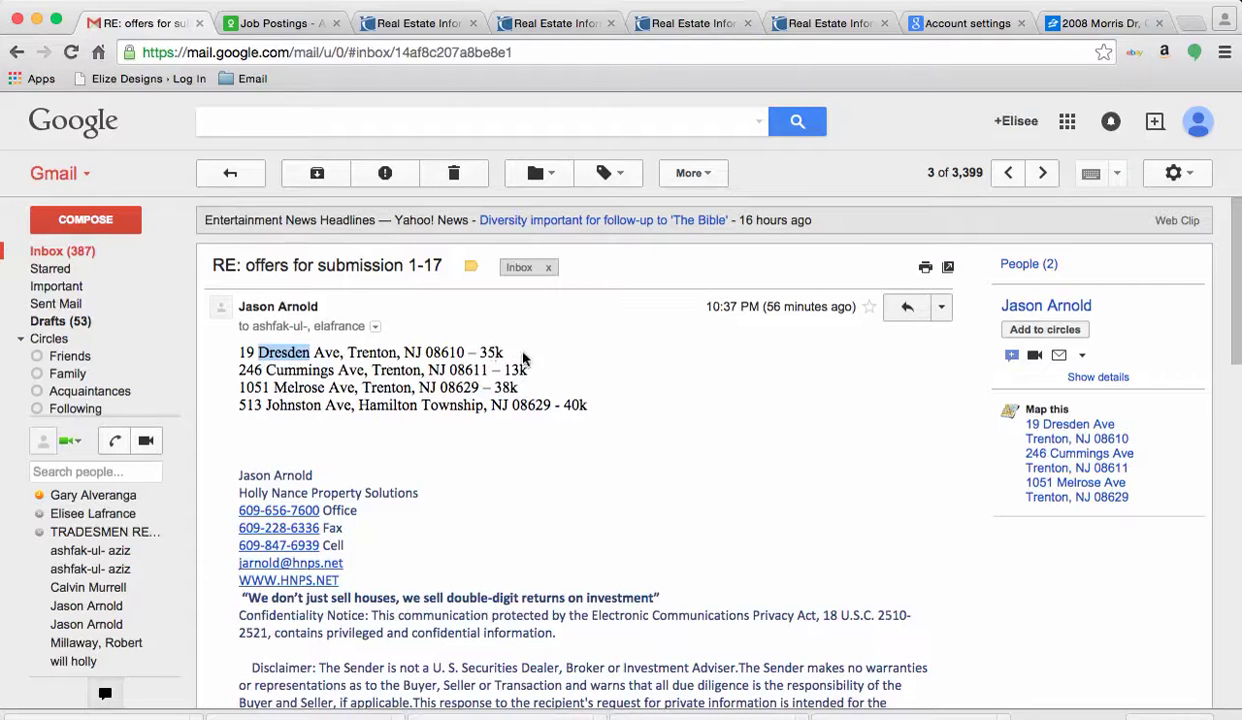
drag(478, 352, 491, 355)
key(super+Tab)
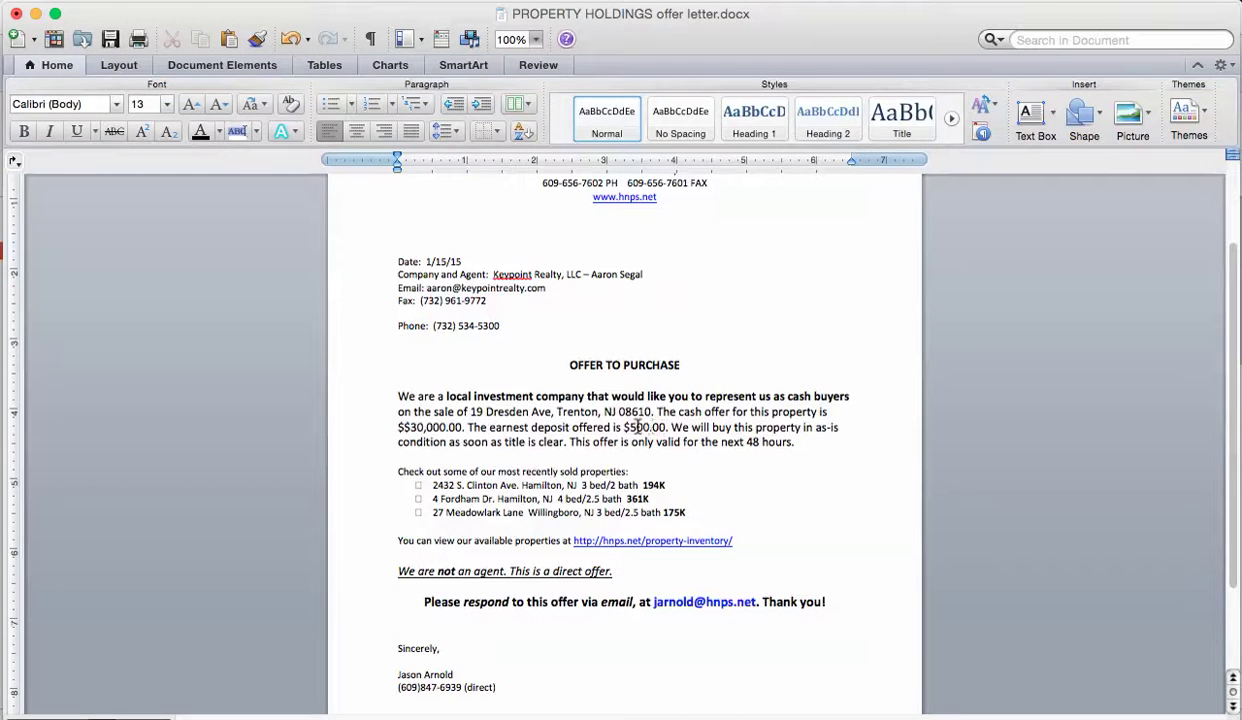
click(422, 428)
key(Left)
key(BackSpace)
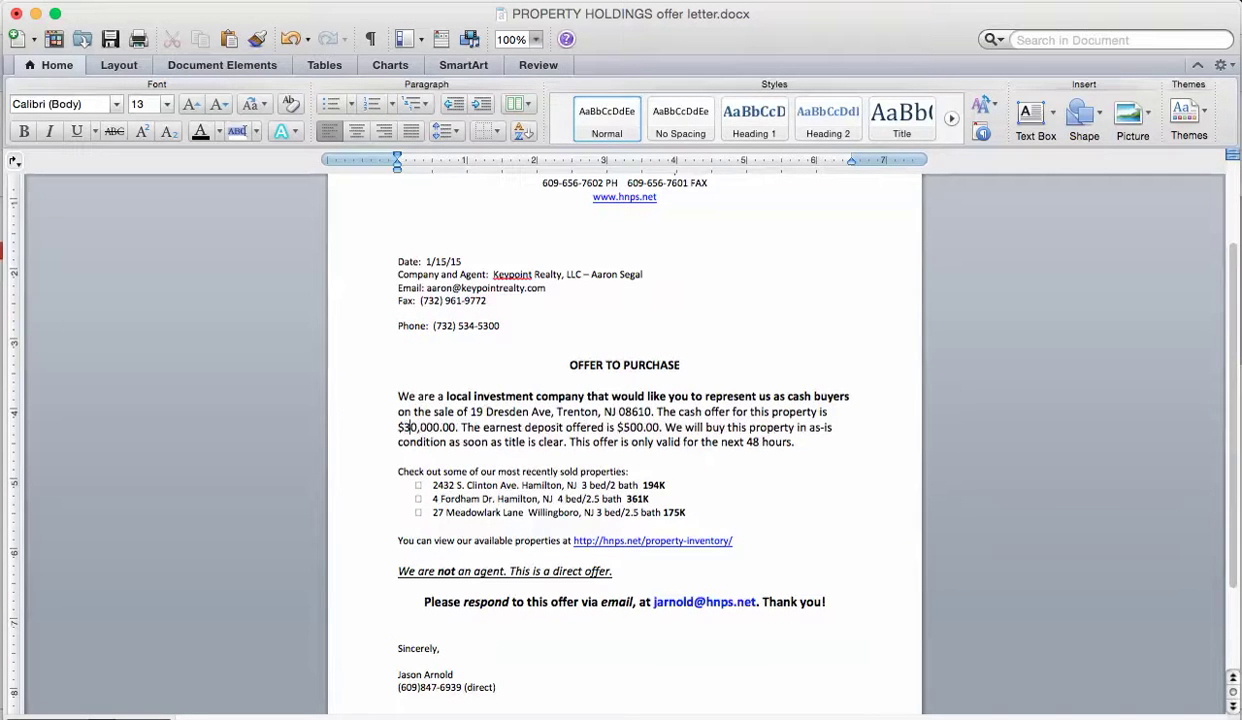
key(BackSpace)
text(5)
scroll(627, 665, down, 3)
scroll(627, 665, up, 5)
scroll(627, 668, down, 1)
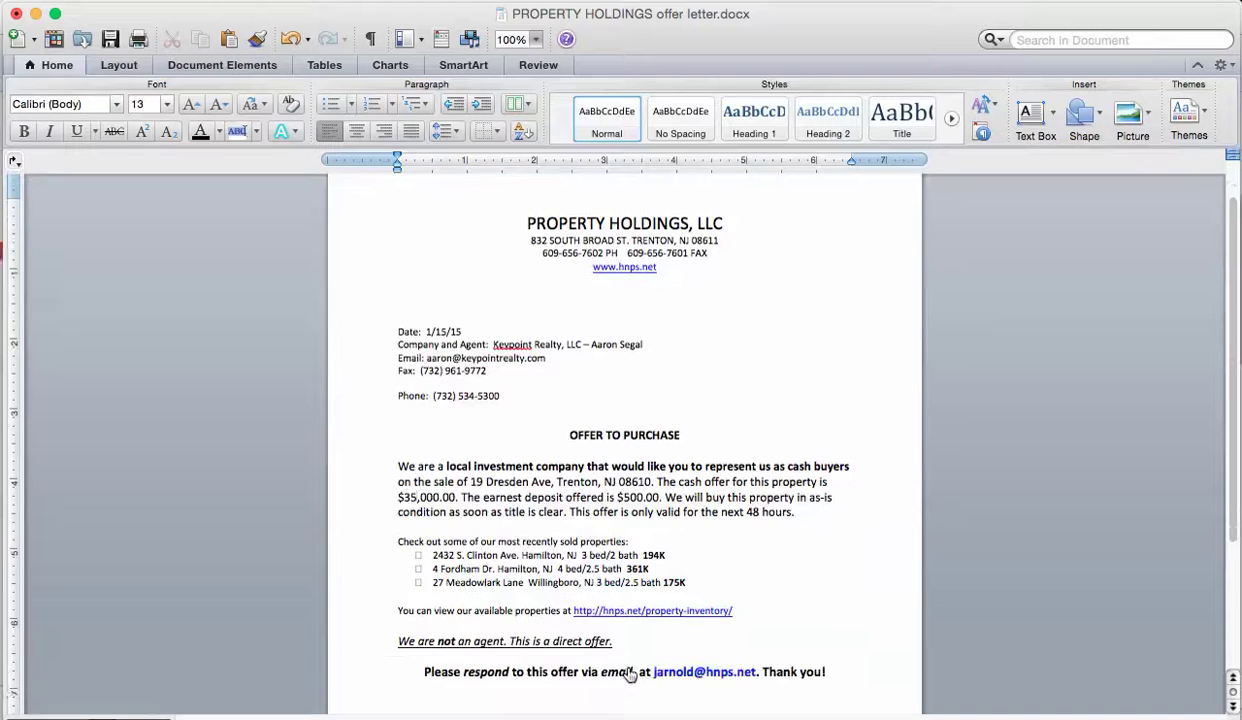
scroll(627, 668, up, 2)
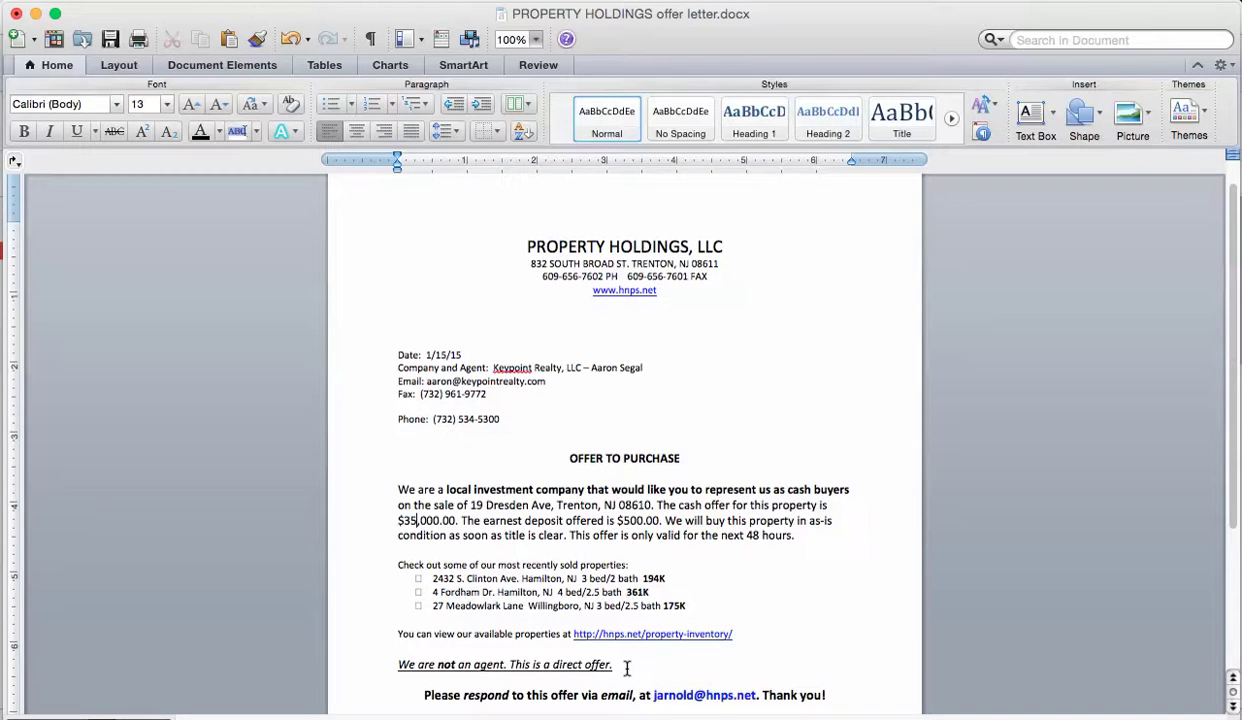
In Finder, go from Documents into Offer documents and the buyer's folder, then back to TREND.
key(super+Tab)
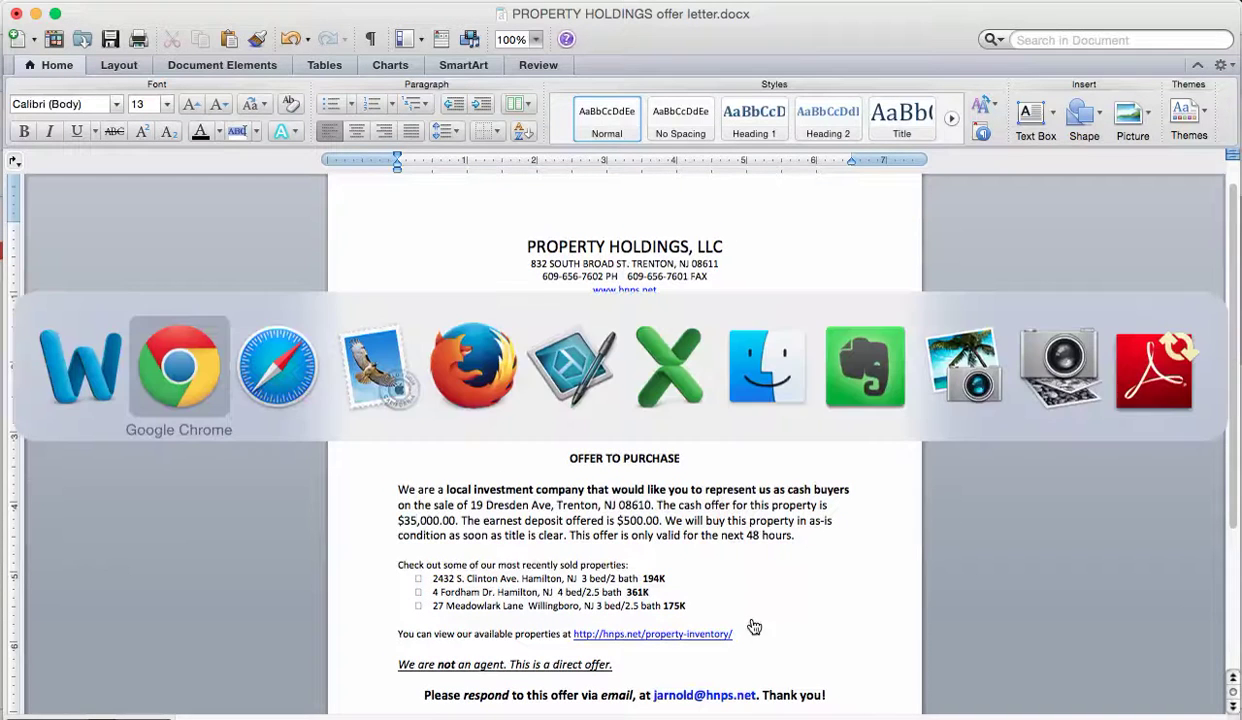
key(super+Tab)
key(super+Tab)
key(super+Tab)
key(super+Tab)
key(super+Tab)
key(super+Tab)
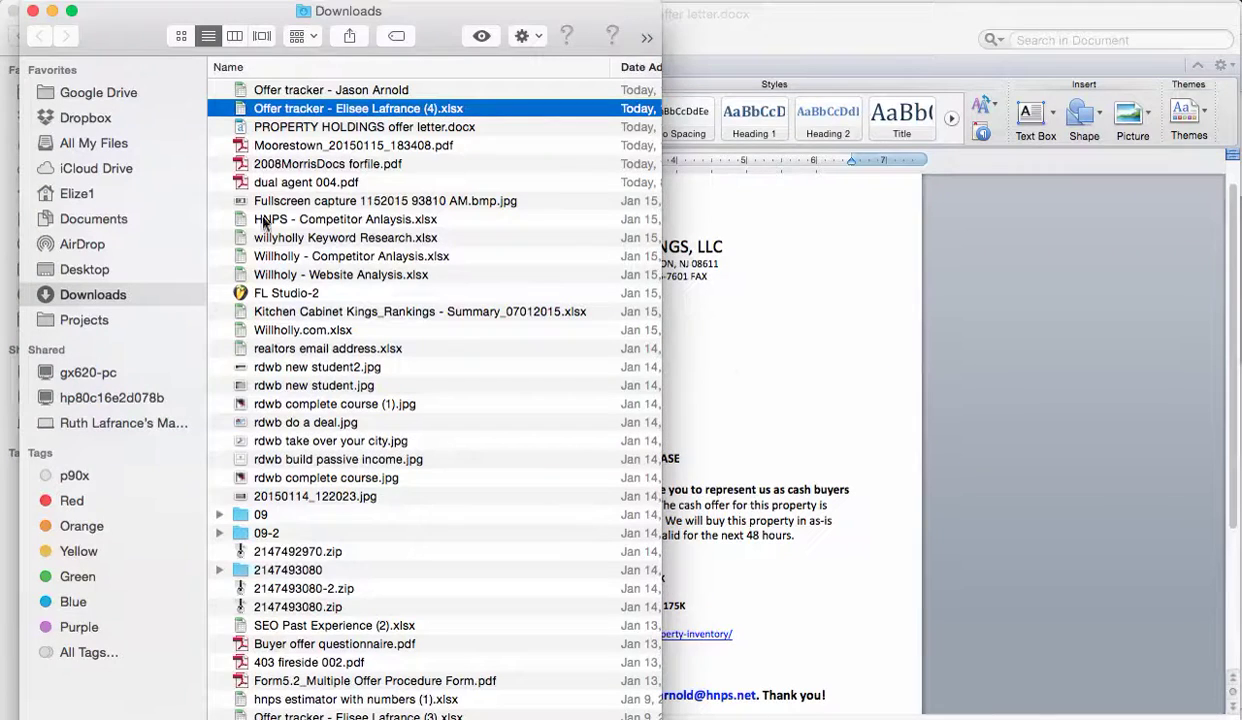
drag(175, 45, 568, 10)
click(91, 37)
click(22, 37)
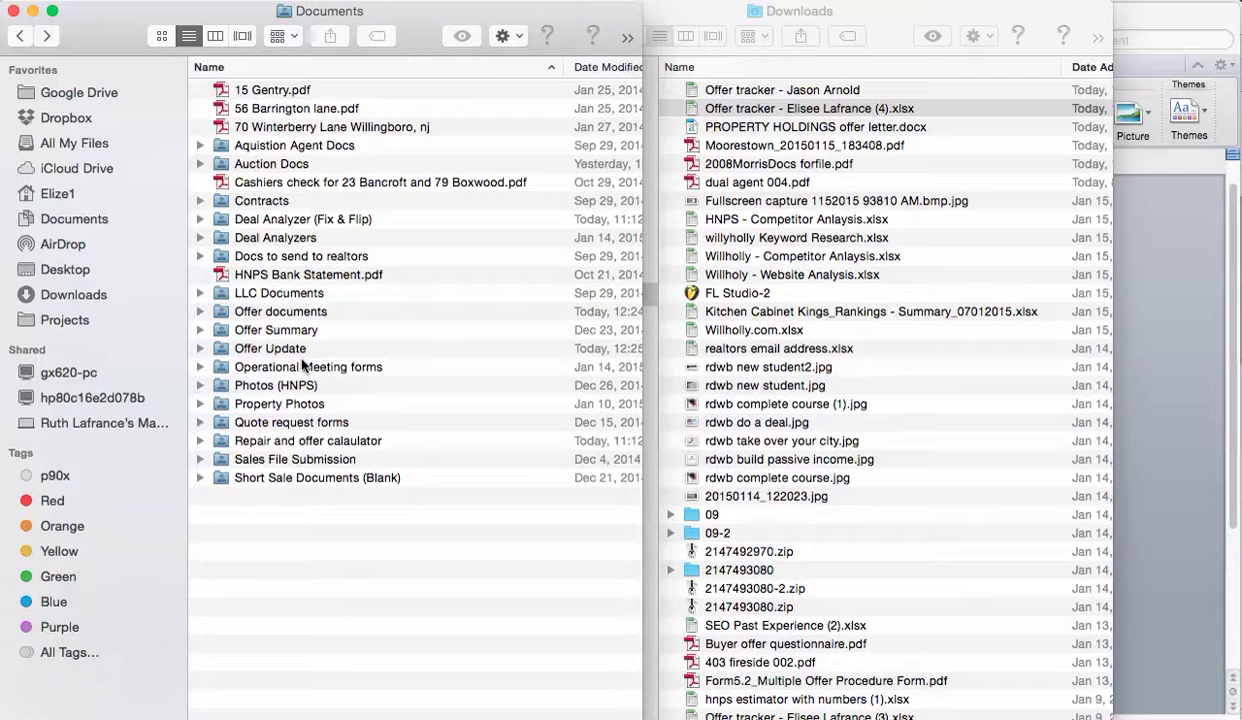
double_click(311, 312)
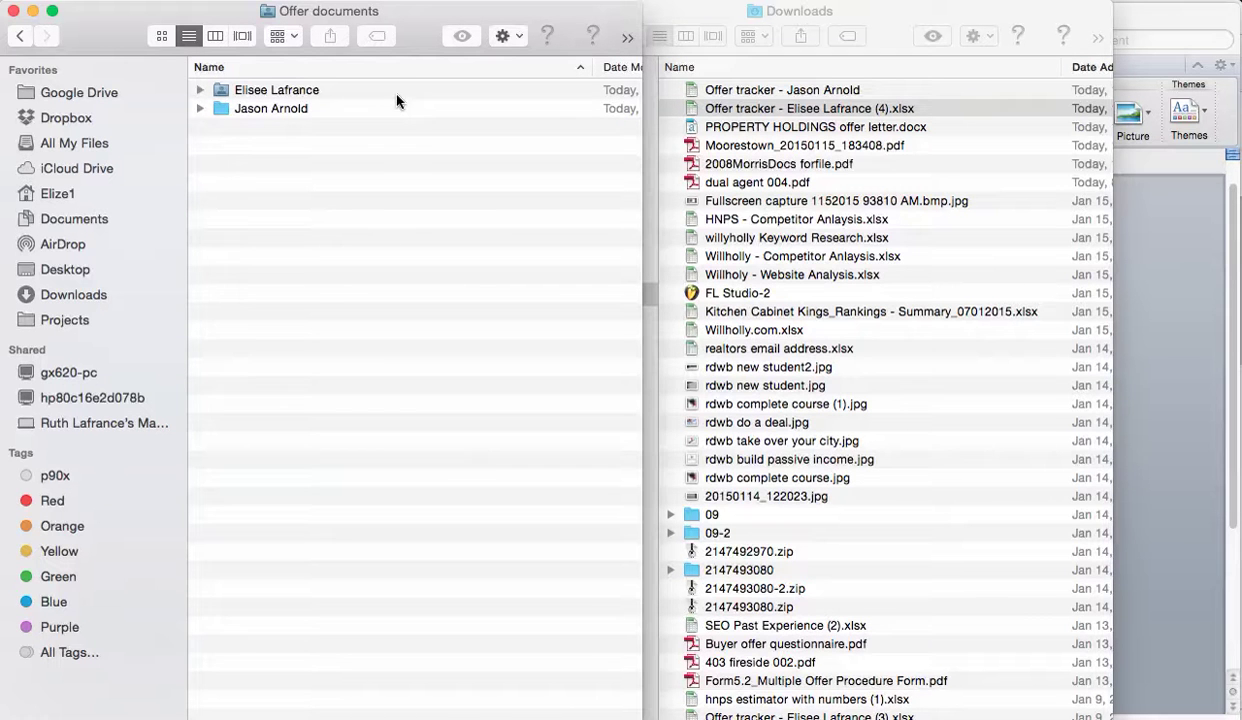
double_click(287, 106)
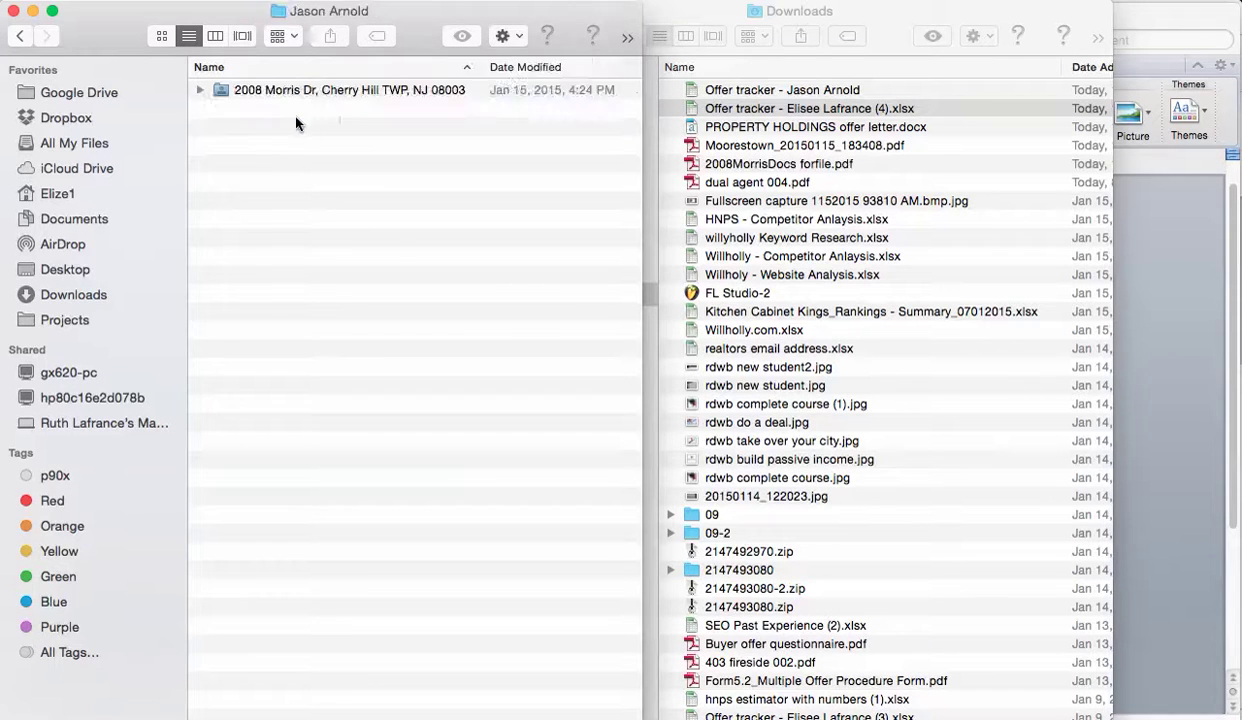
click(349, 92)
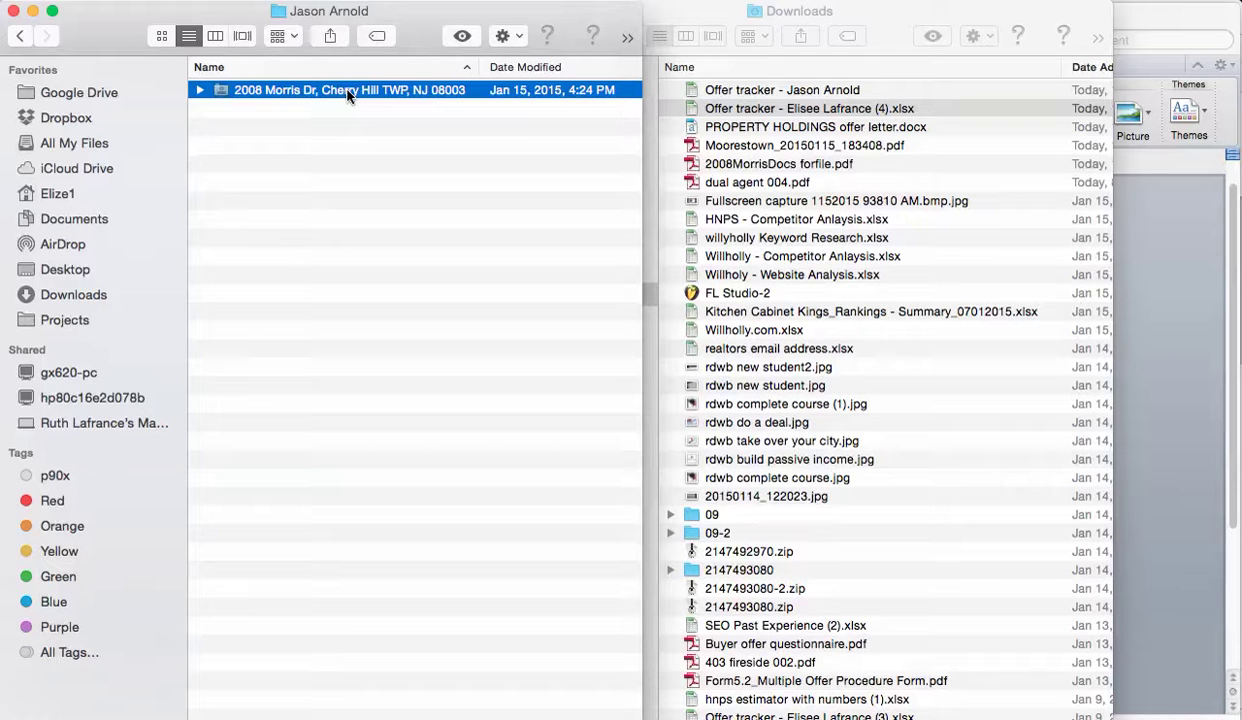
key(super+Tab)
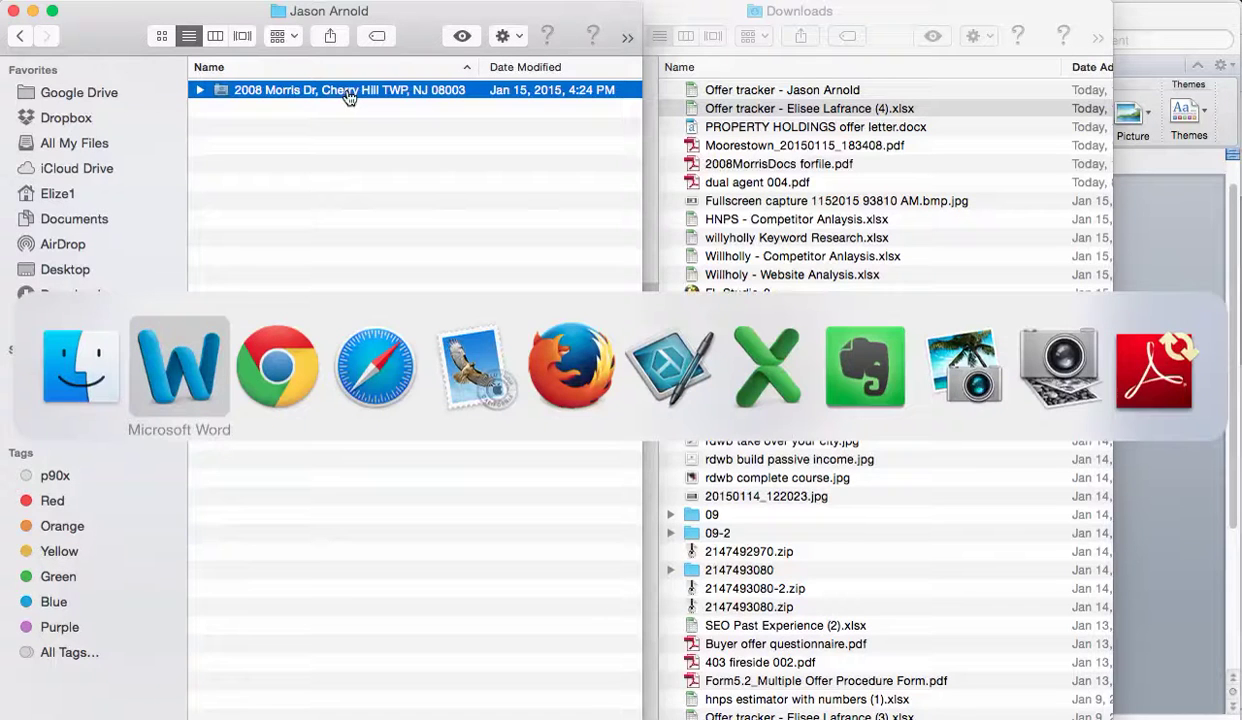
key(super+Tab)
key(super+Tab)
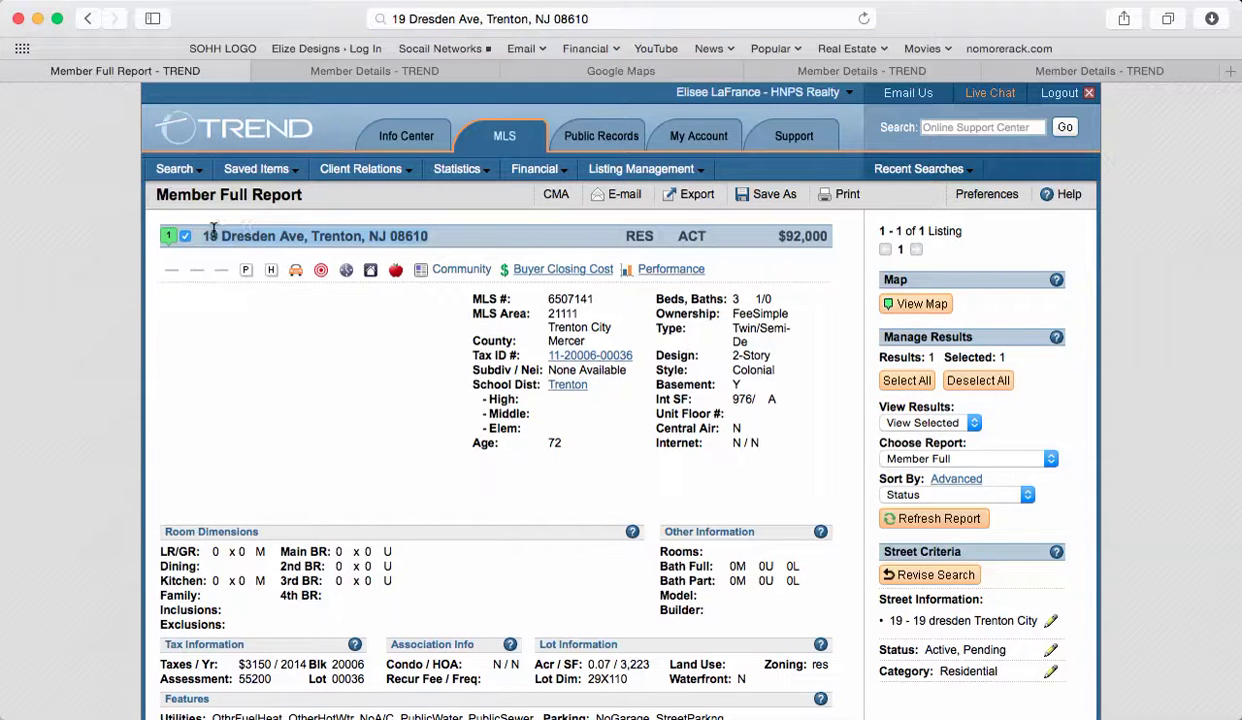
Rename the old property folder in Finder to the new listing's address.
key(super+Tab)
key(Return)
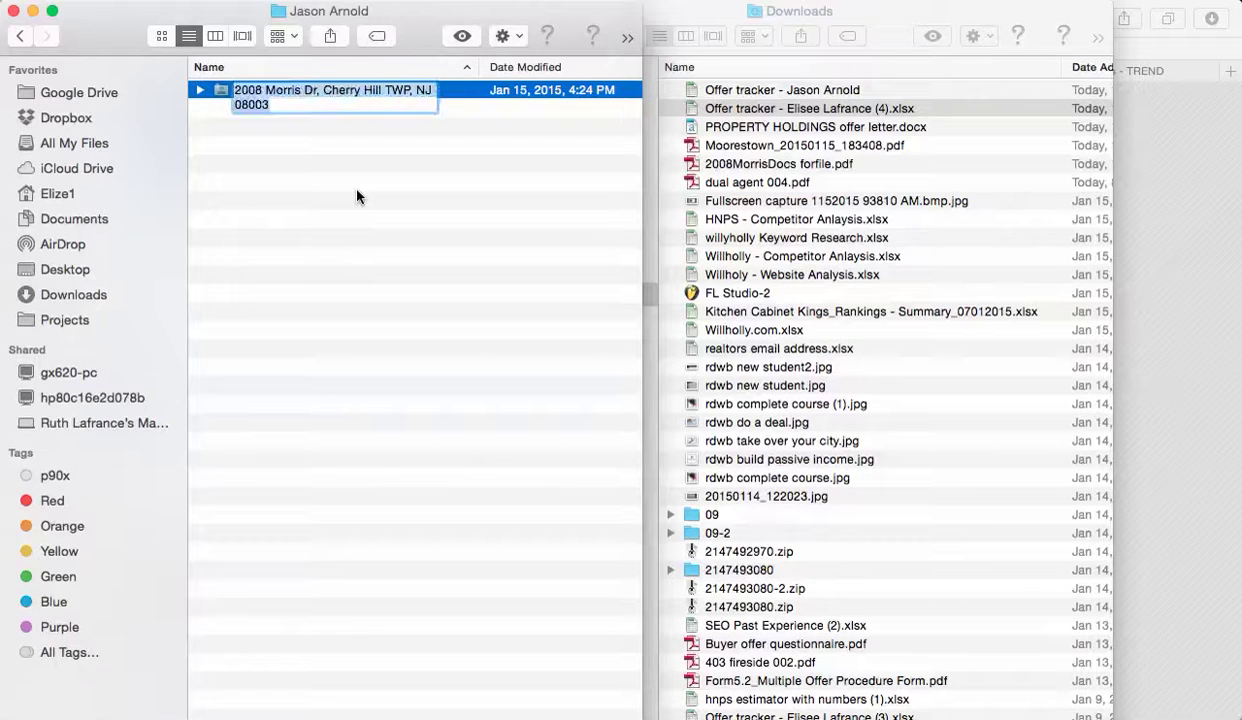
key(Return)
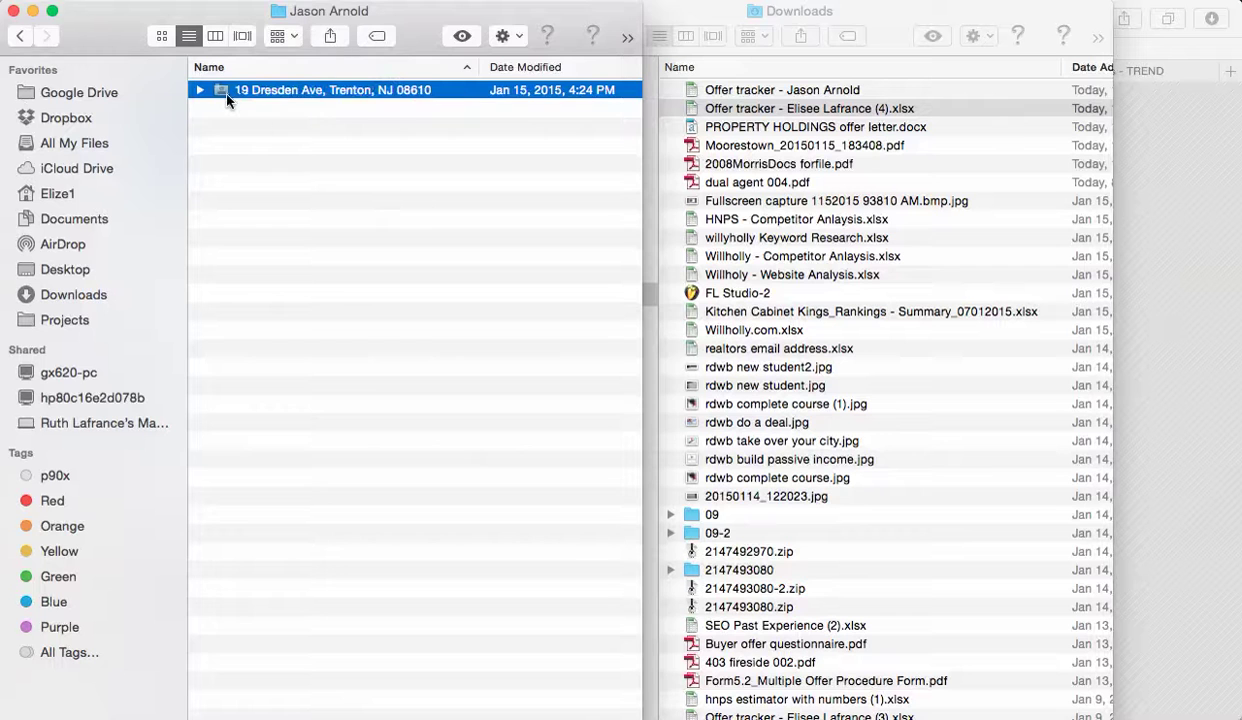
Inside the renamed folder, move the 12-20-14 and 1-15-15 folders into Downloads.
double_click(222, 90)
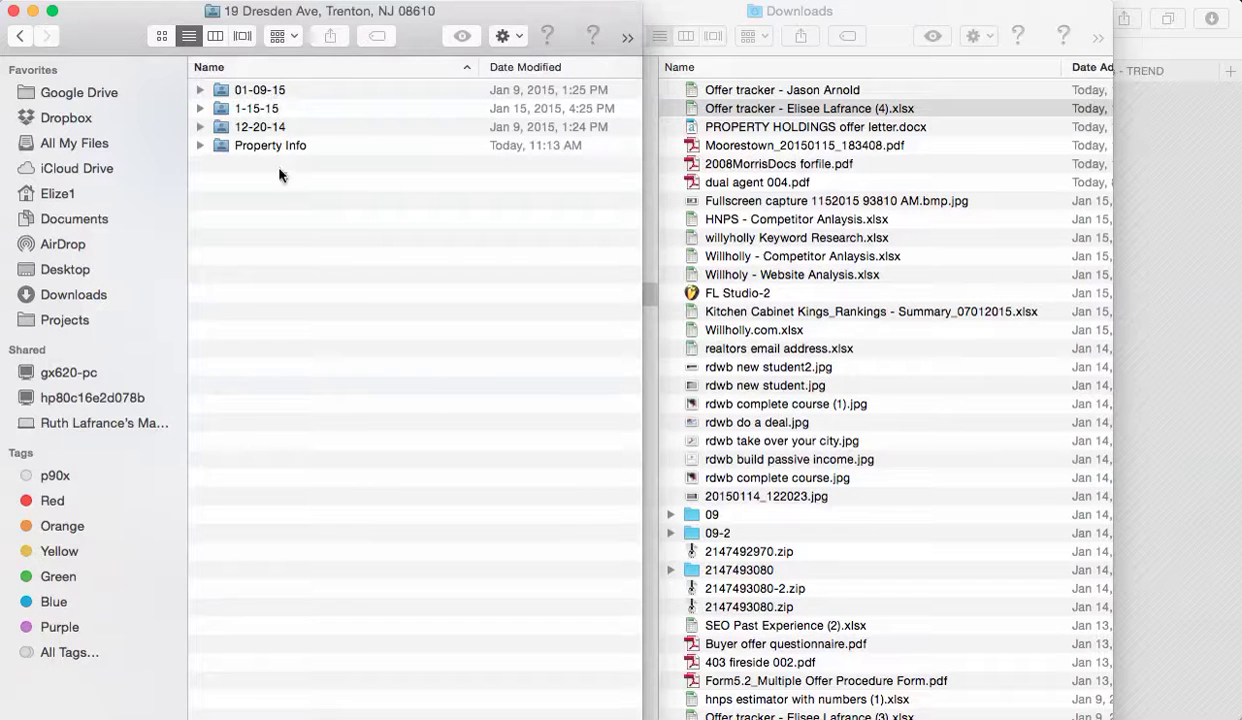
click(290, 127)
shift+click(274, 106)
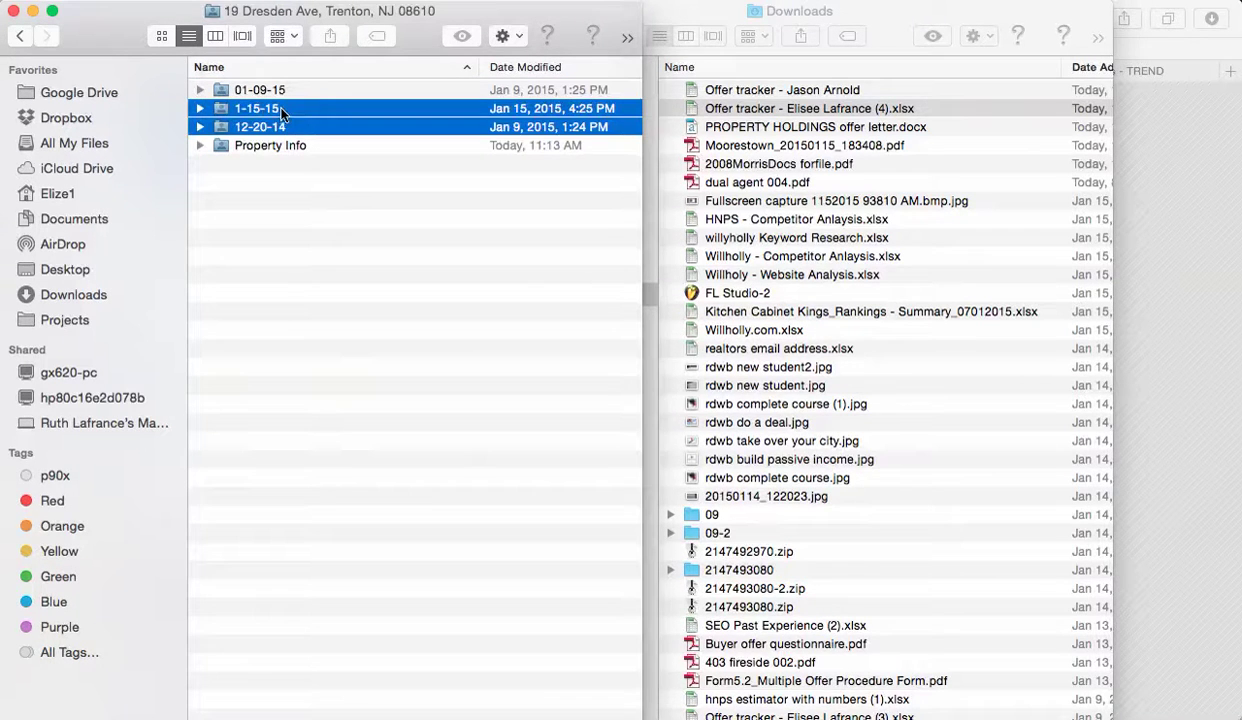
drag(228, 110, 1193, 705)
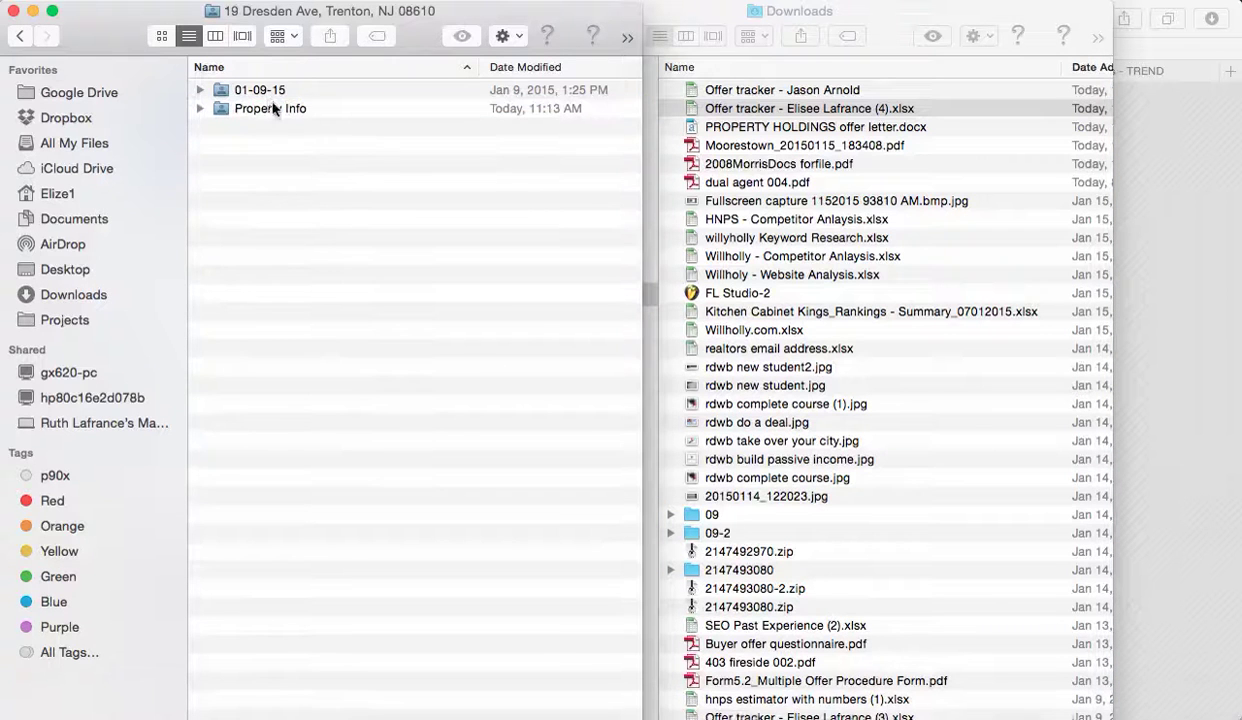
Rename the 01-09-15 folder to 01-17-15.
click(257, 94)
click(257, 94)
double_click(255, 90)
key(BackSpace)
text(17)
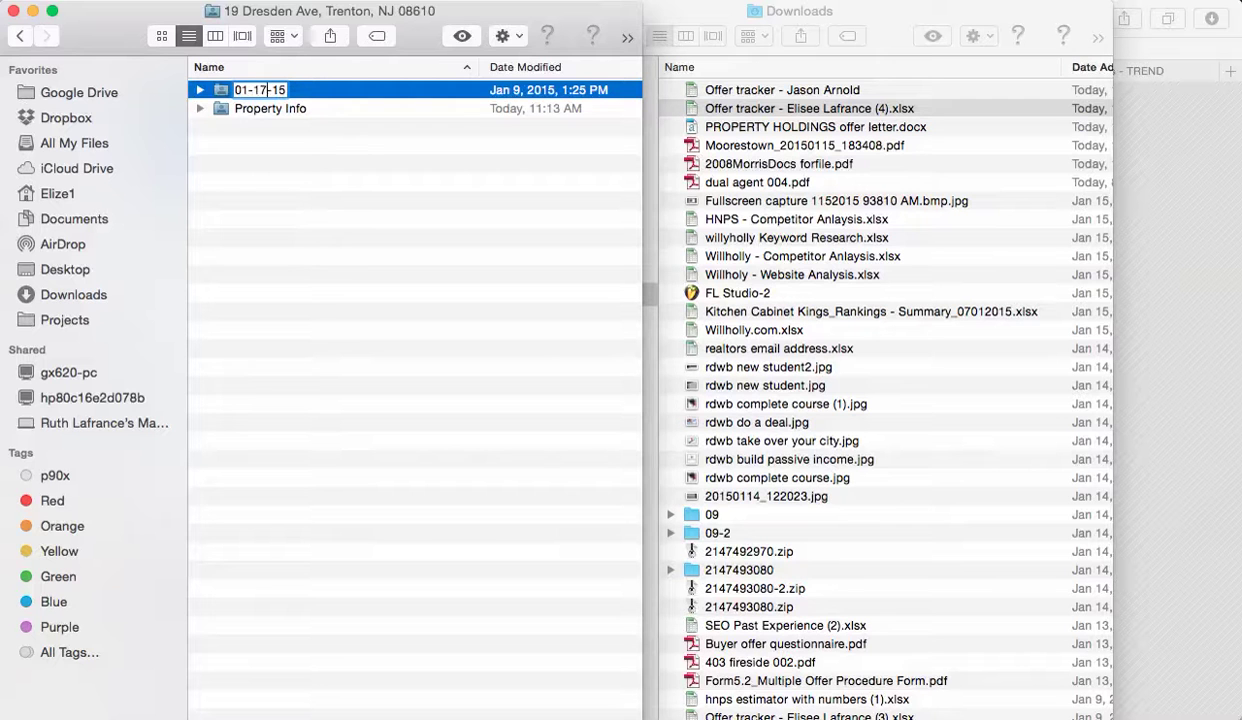
key(Return)
Drag the old property's .docx letter from the 01-17-15 folder to the Trash.
double_click(222, 92)
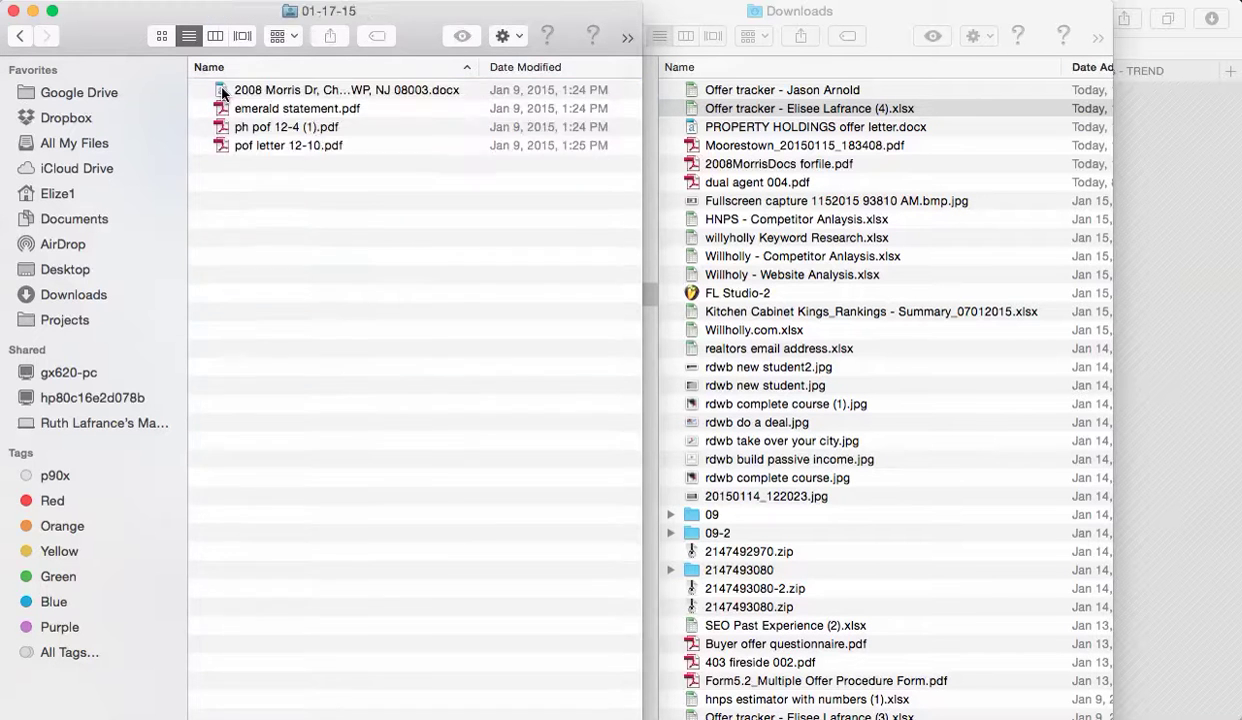
drag(364, 94, 222, 106)
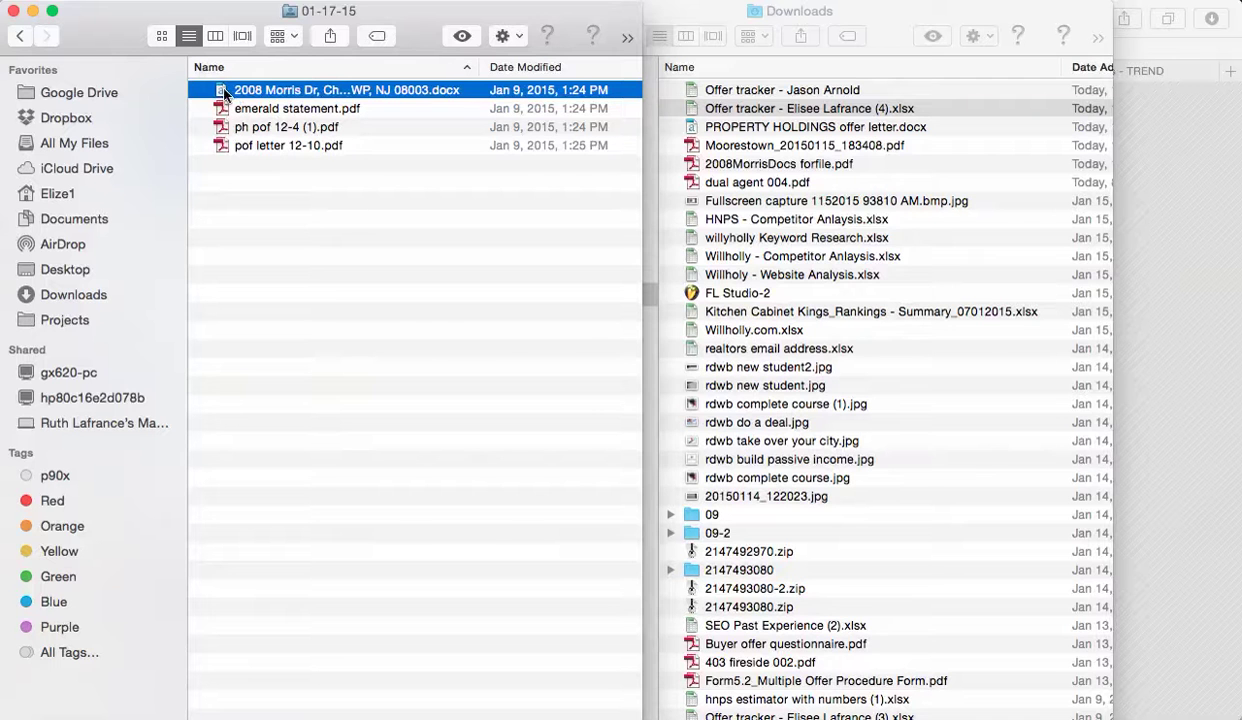
drag(224, 94, 1195, 714)
key(super+Tab)
key(super+Tab)
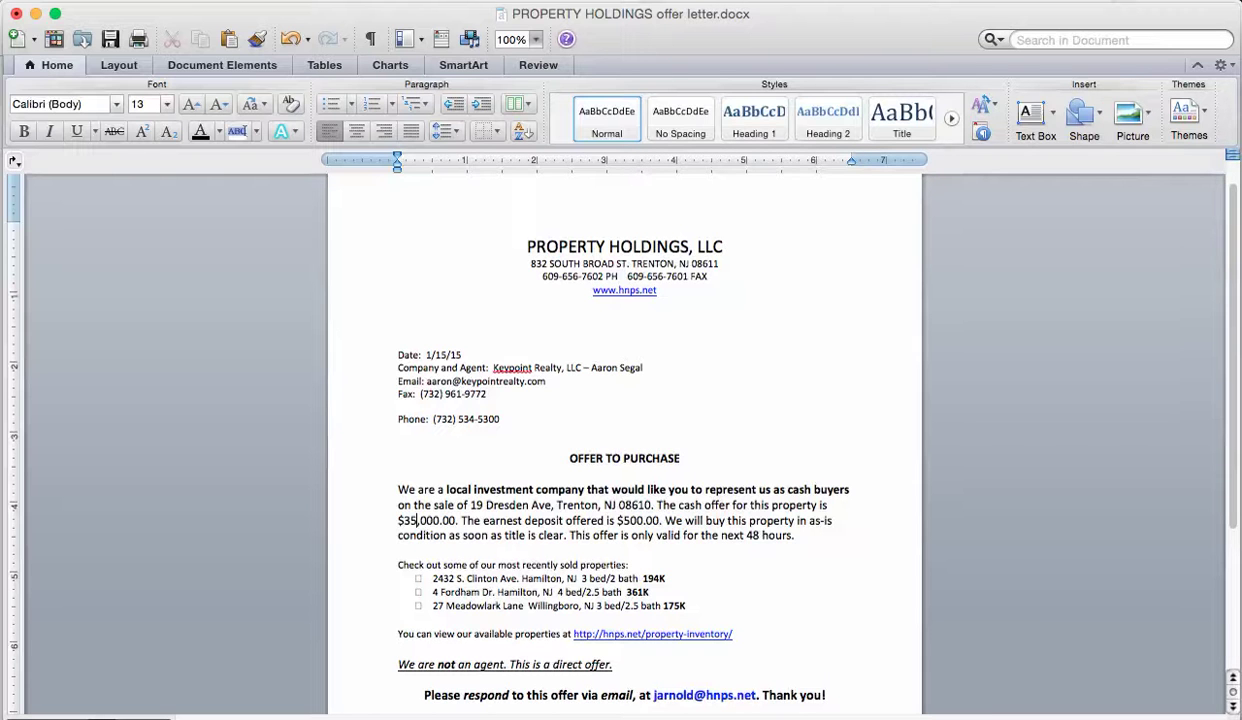
key(super+shift+s)
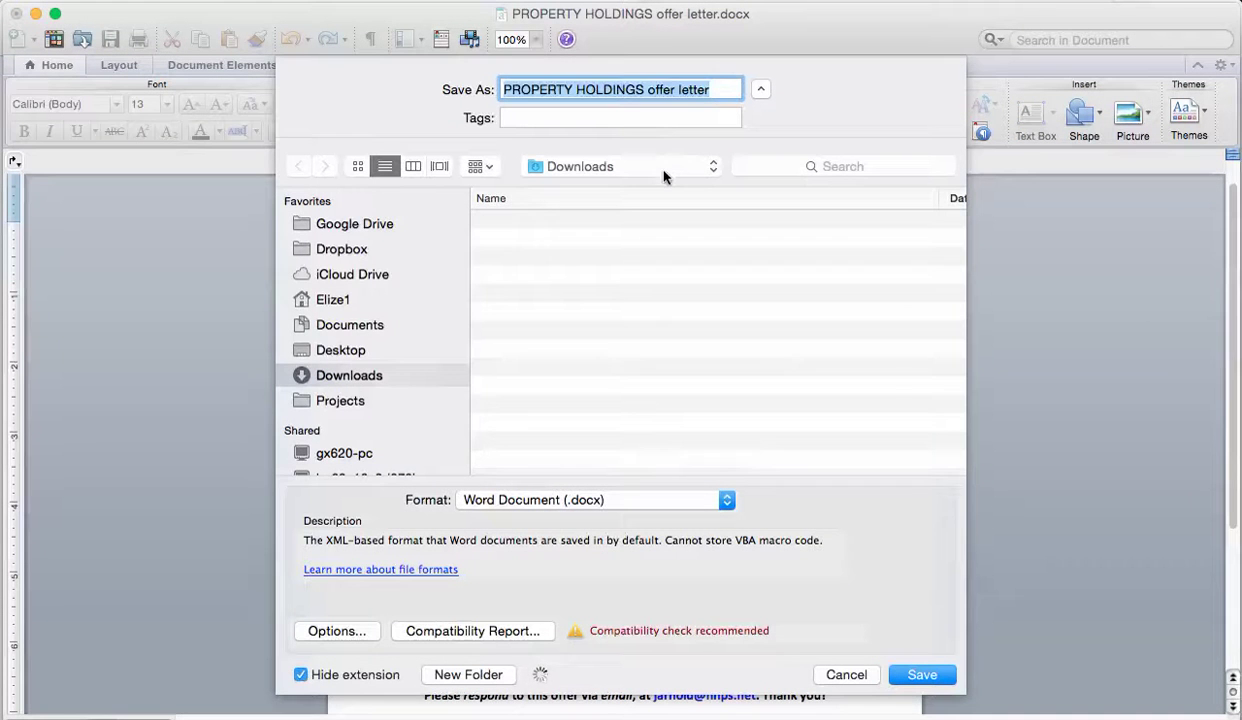
click(396, 226)
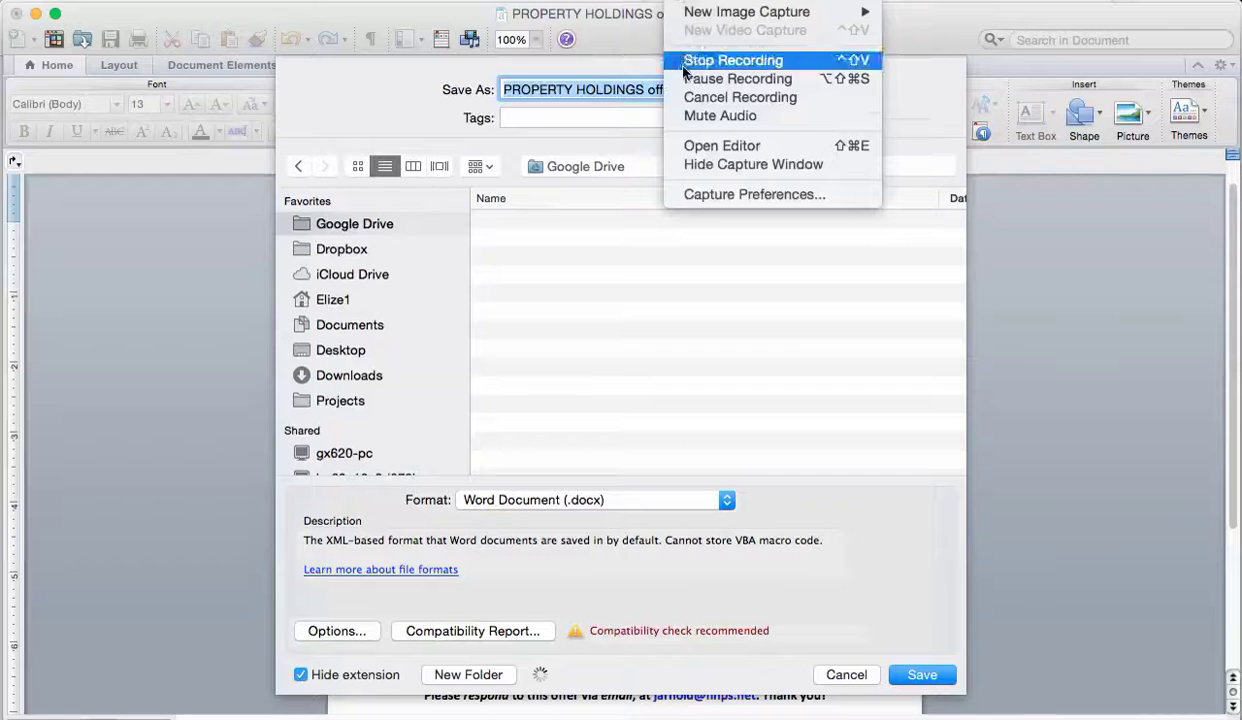
click(676, 78)
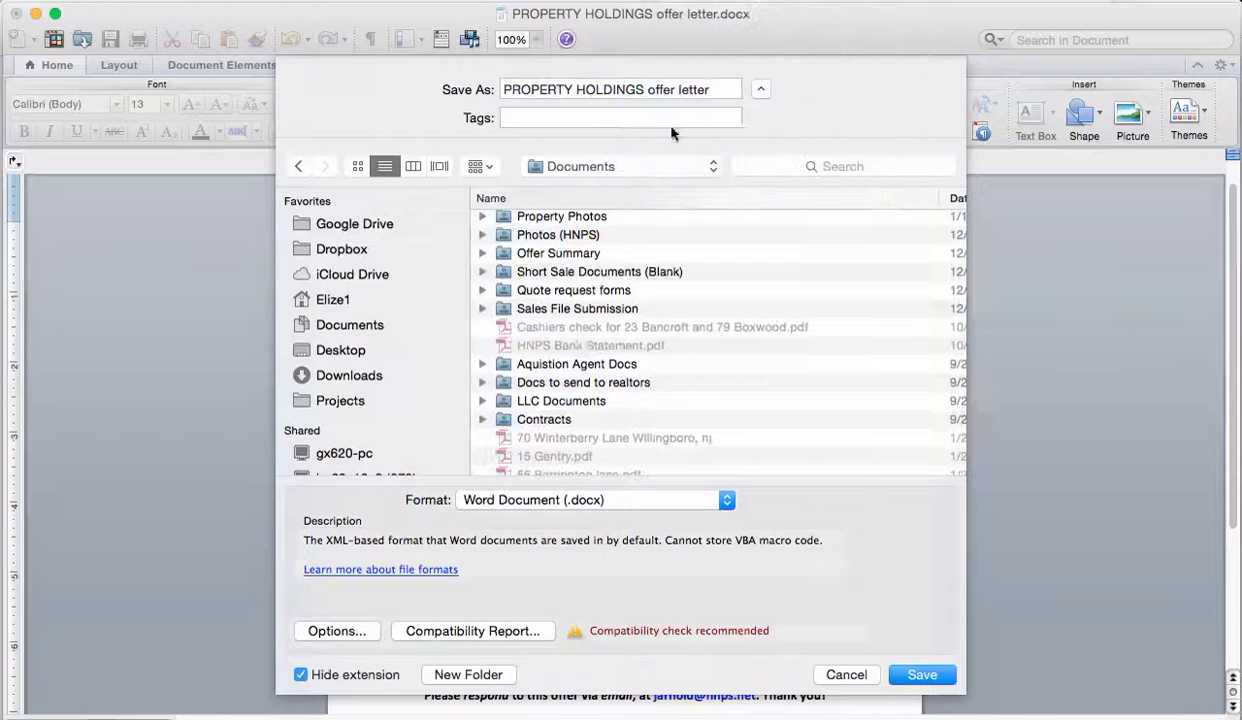
scroll(573, 369, up, 3)
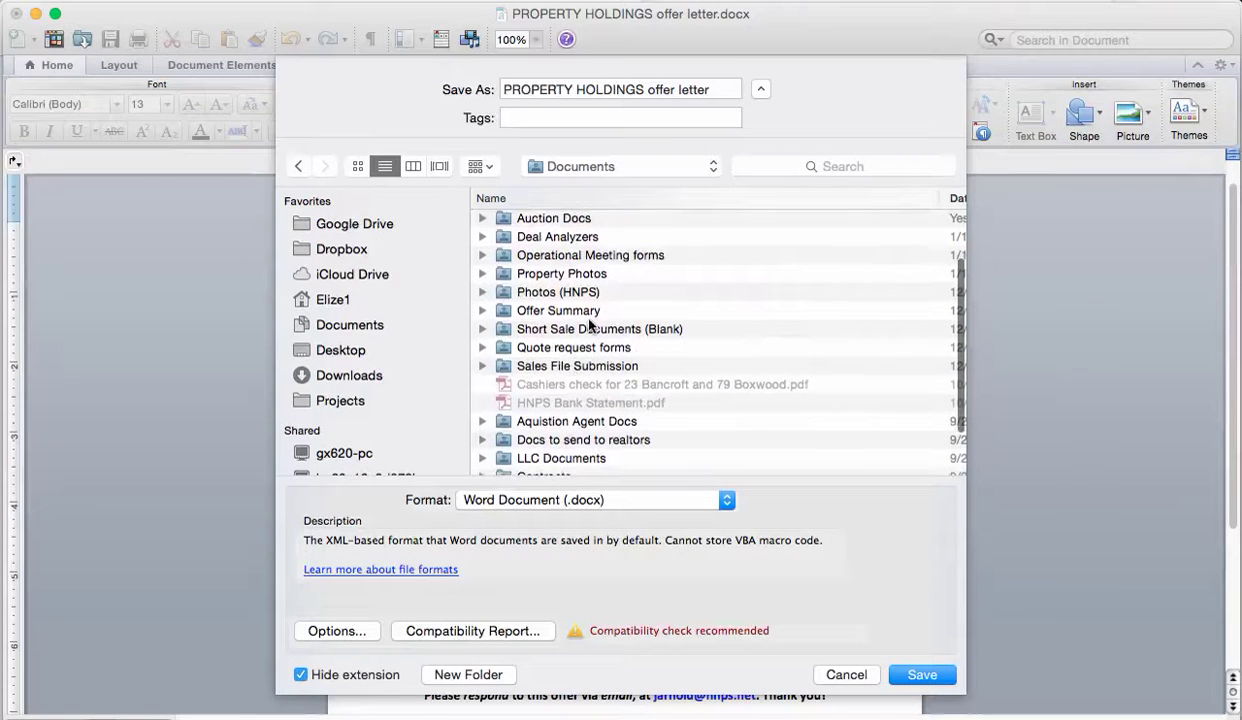
scroll(588, 324, up, 3)
scroll(591, 323, up, 1)
double_click(585, 238)
double_click(585, 222)
double_click(585, 222)
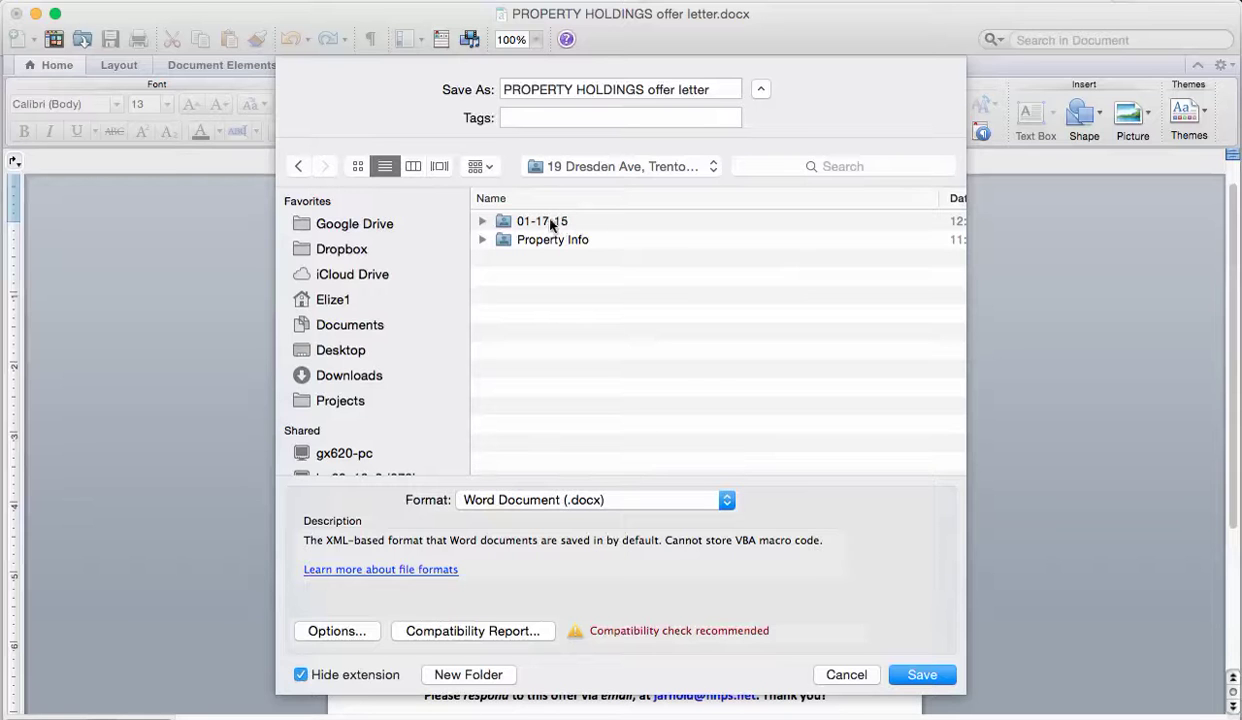
double_click(530, 225)
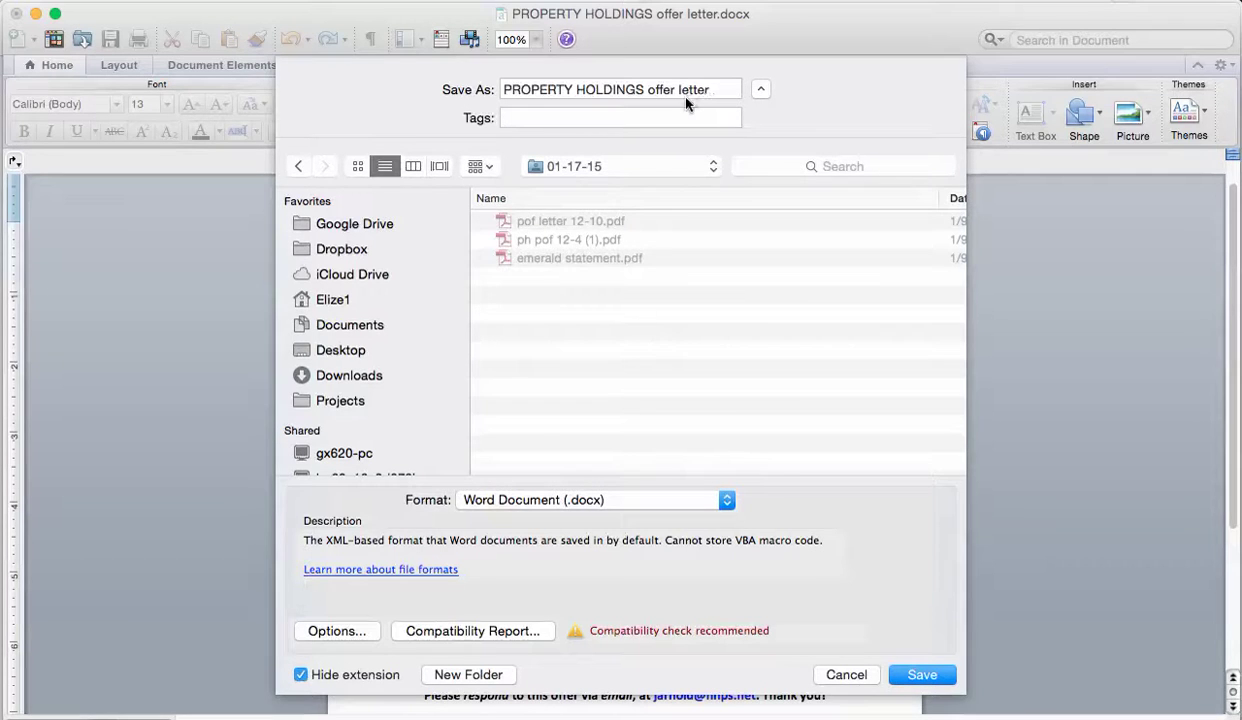
double_click(720, 89)
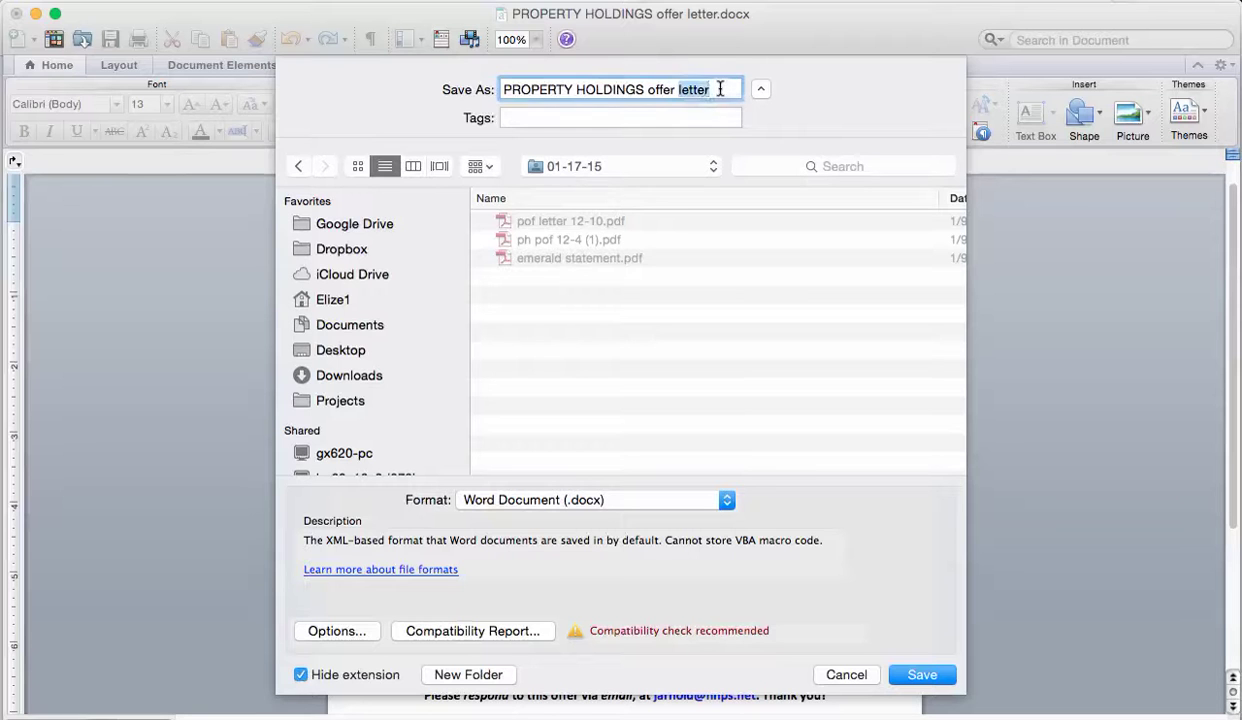
double_click(632, 89)
drag(632, 89, 479, 89)
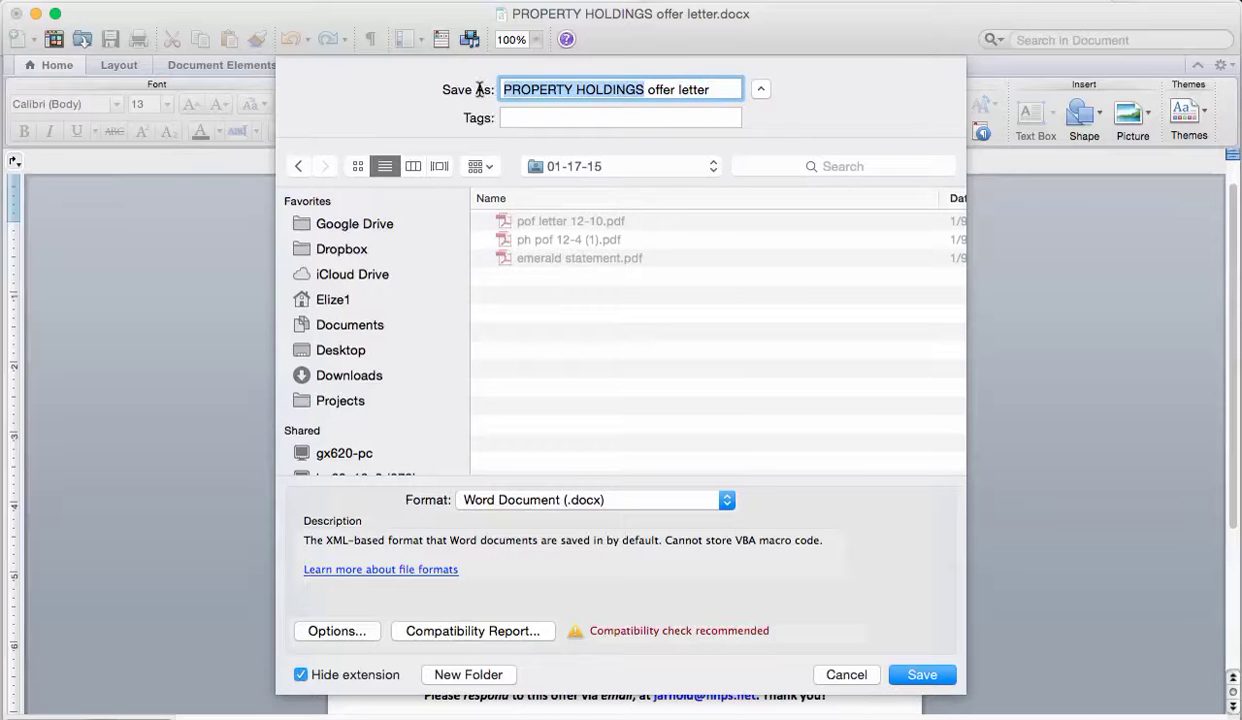
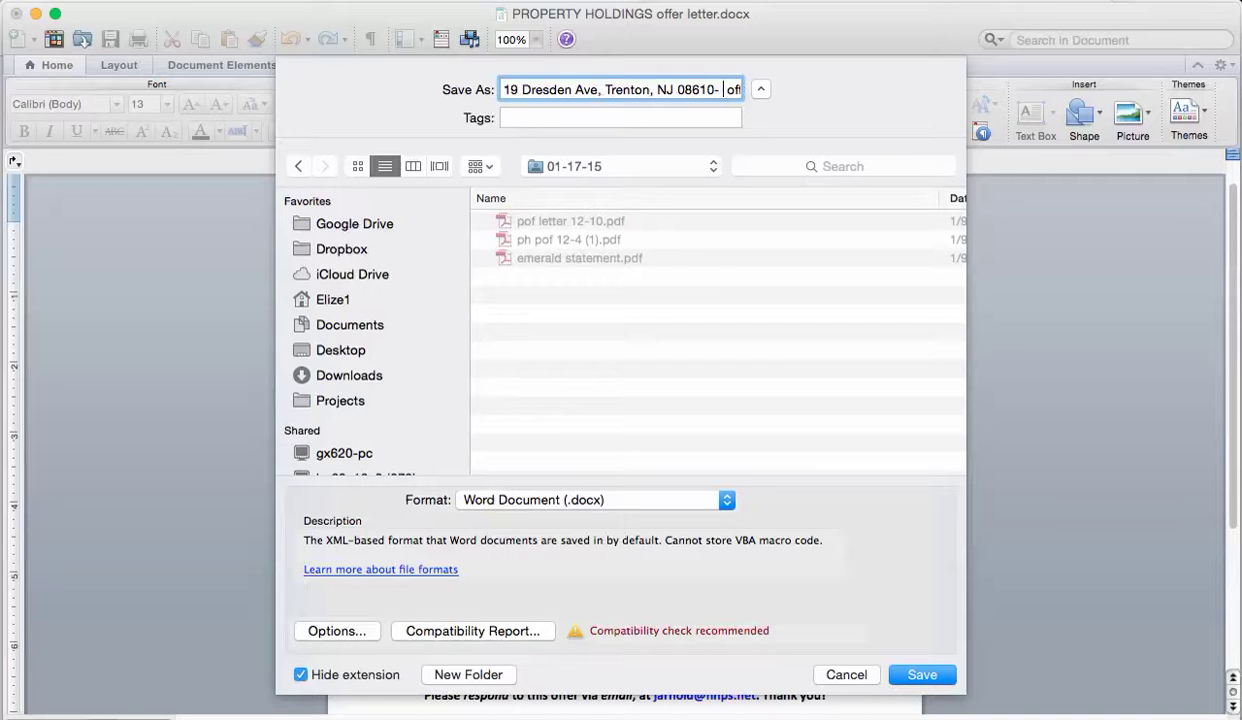
key(Left)
click(921, 675)
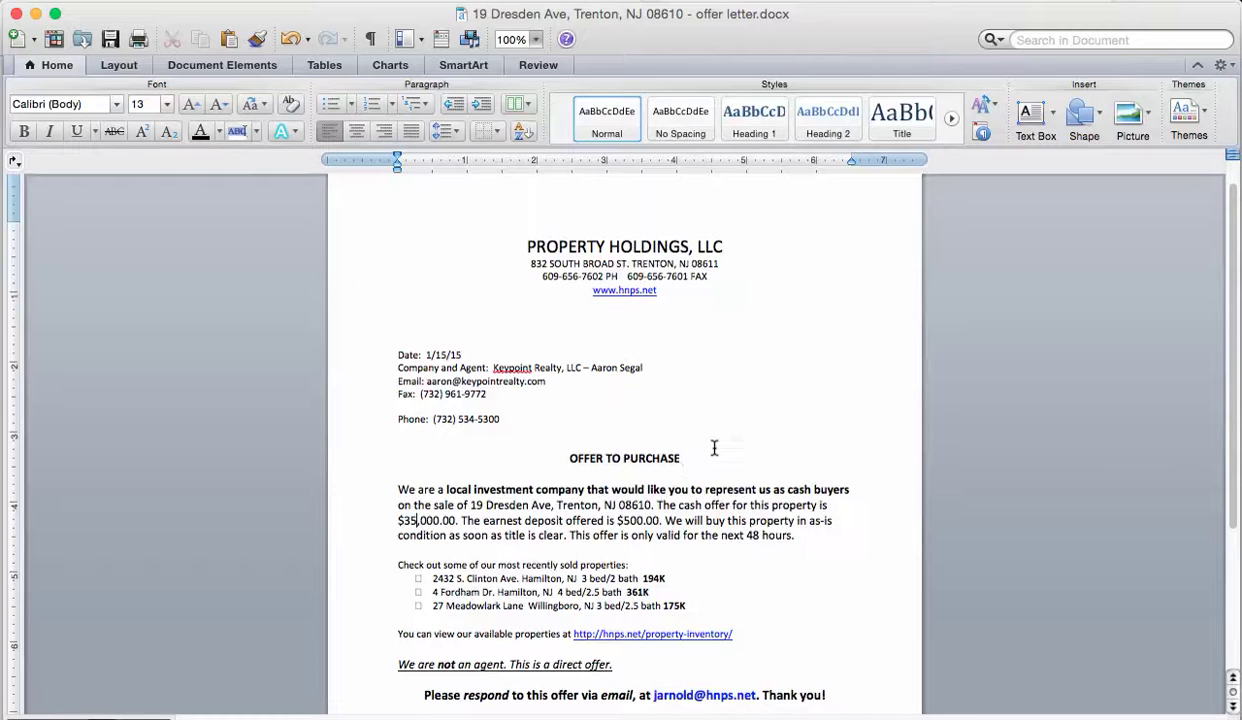
key(super+Tab)
key(super+Tab)
key(super+Tab)
key(super+Tab)
key(super+Tab)
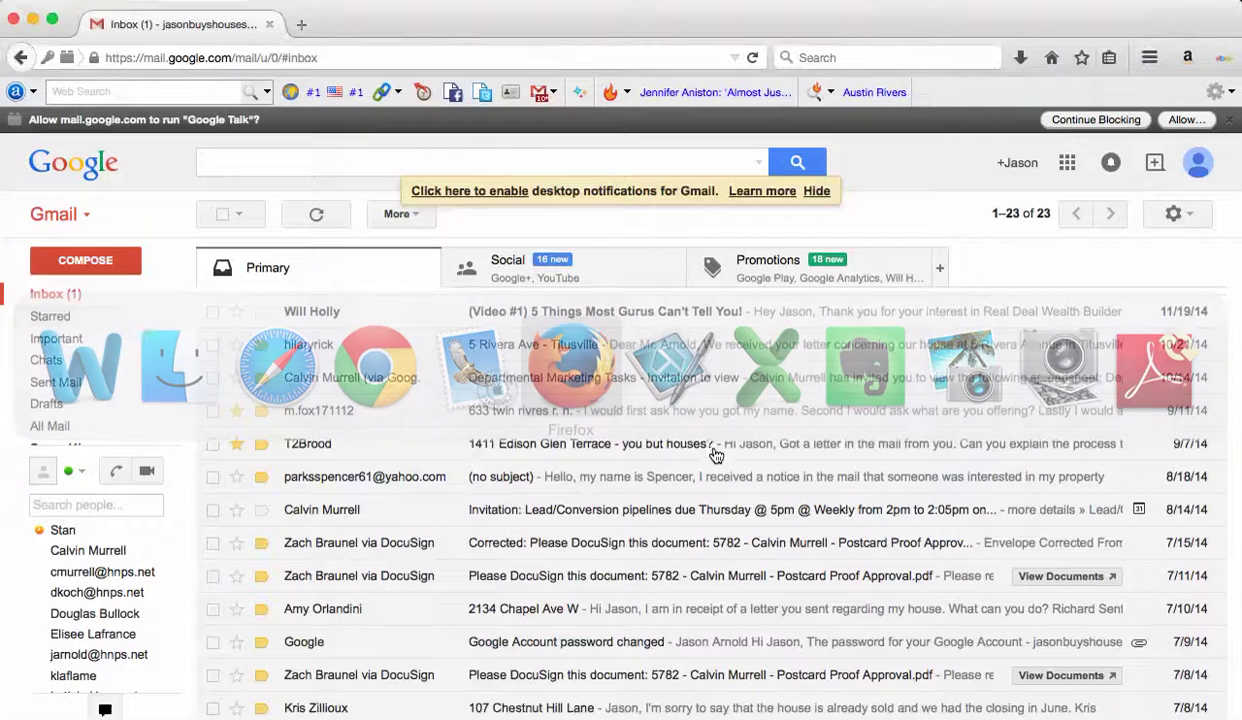
Start a new Gmail message and dismiss the compose tutorial with Got It.
click(115, 260)
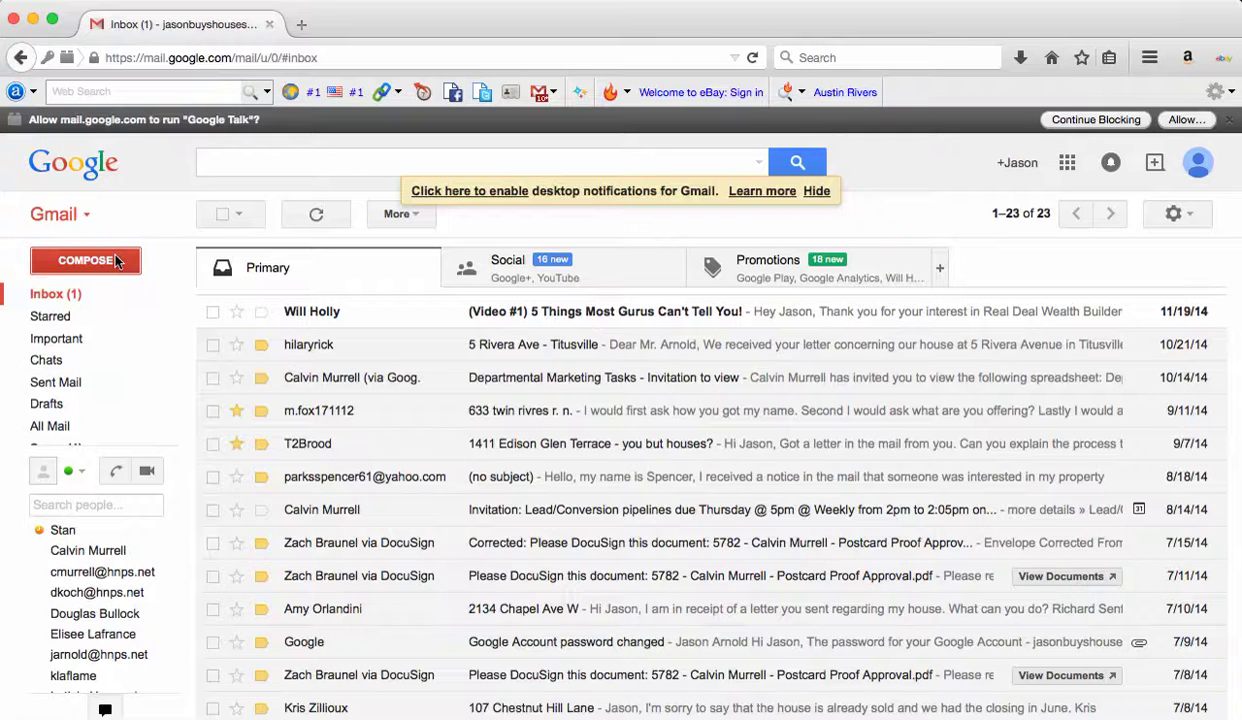
click(118, 265)
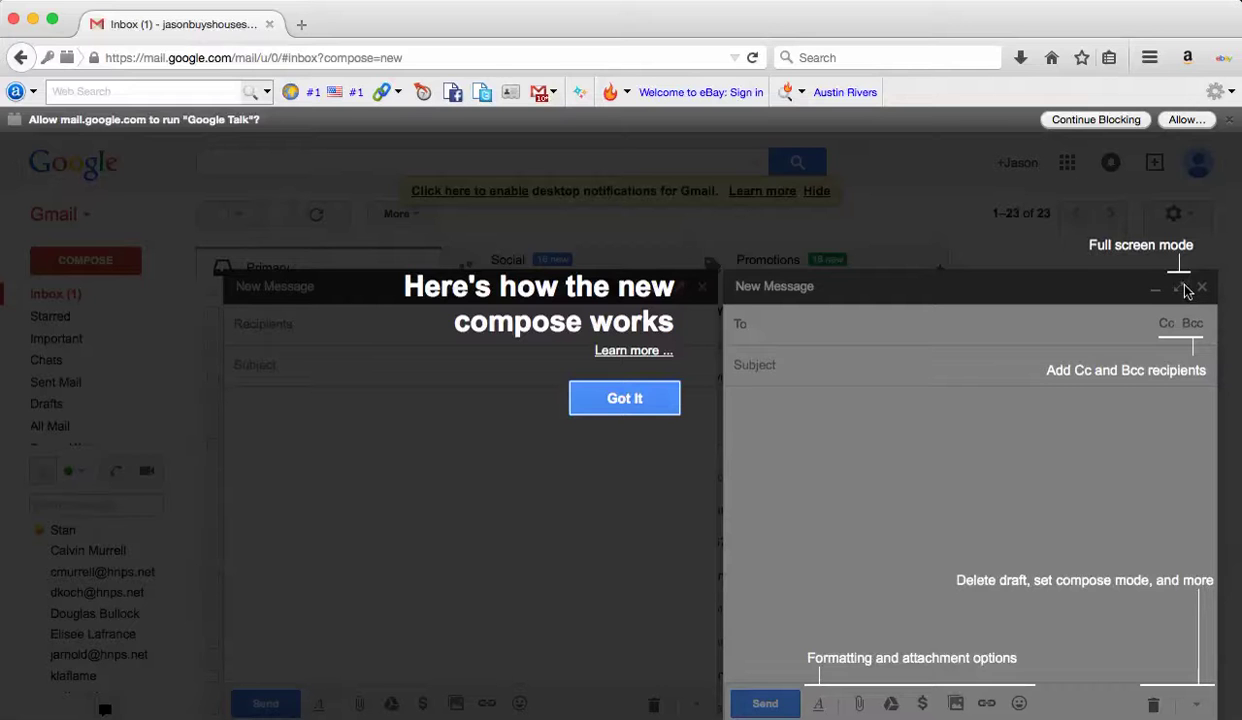
click(592, 399)
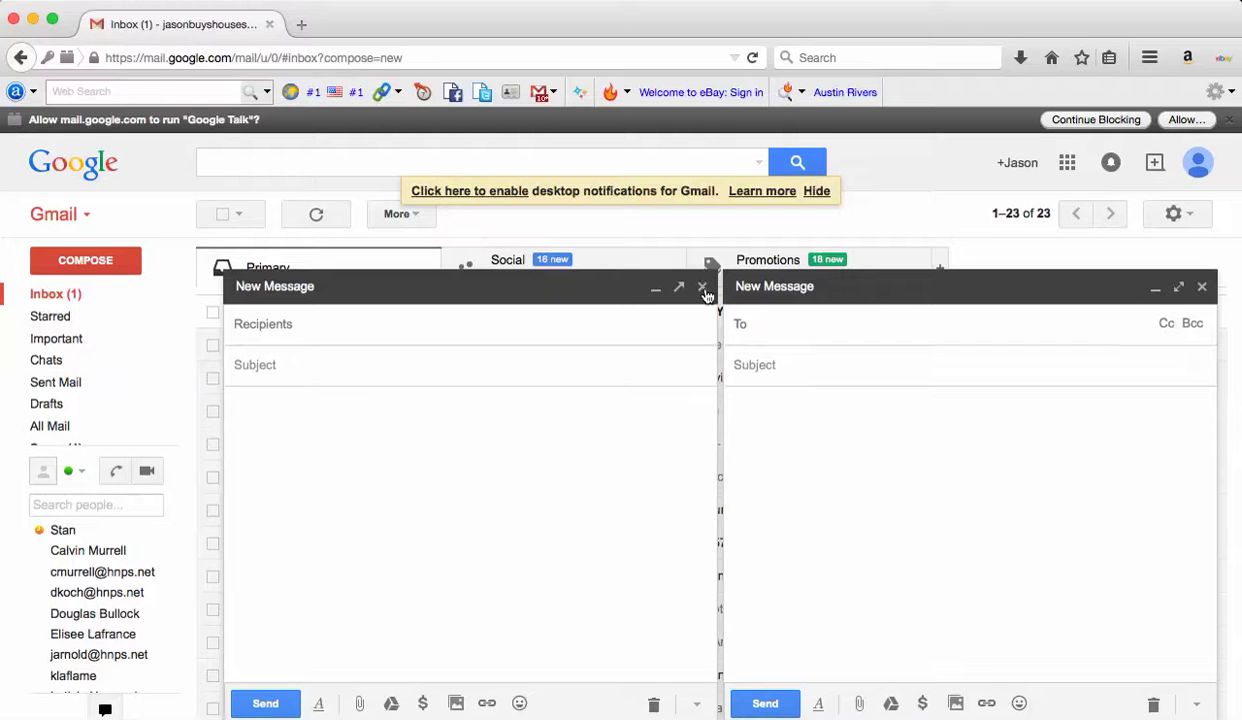
Discard the extra blank New Message draft.
key(super+Tab)
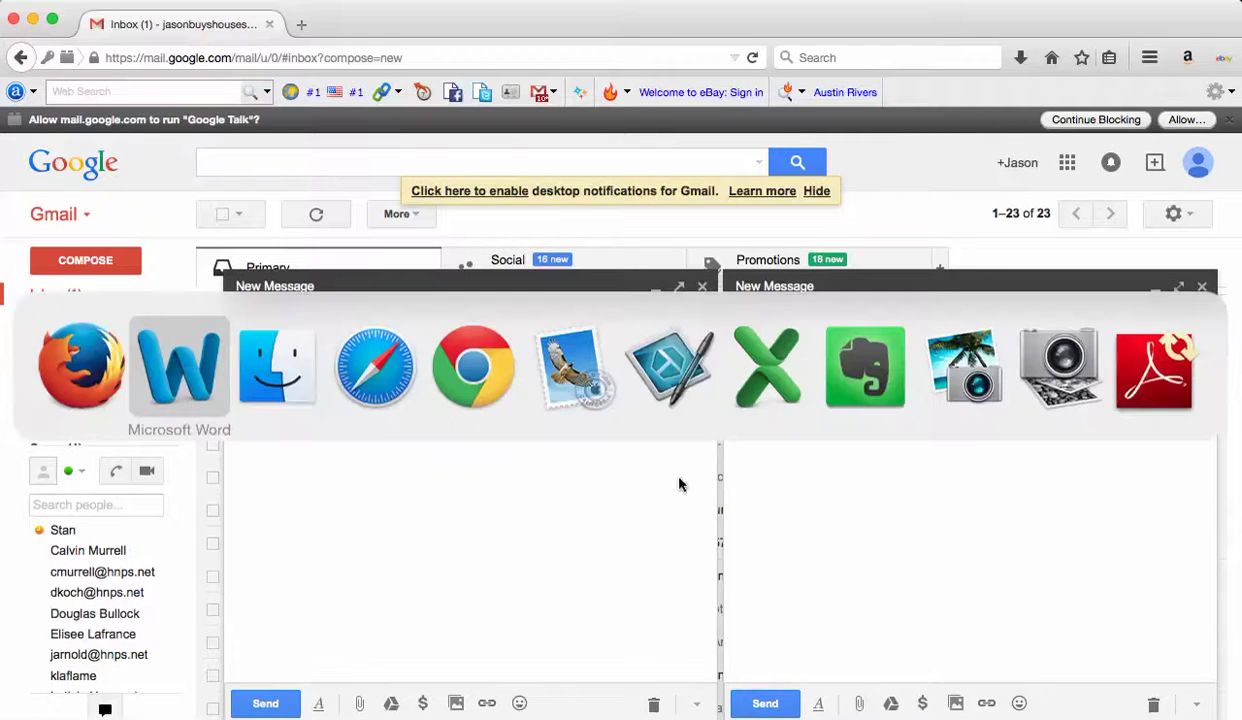
key(super+Tab)
key(super+Tab)
key(super+Tab)
key(super+Tab)
key(super+Tab)
key(super+Tab)
key(super+Tab)
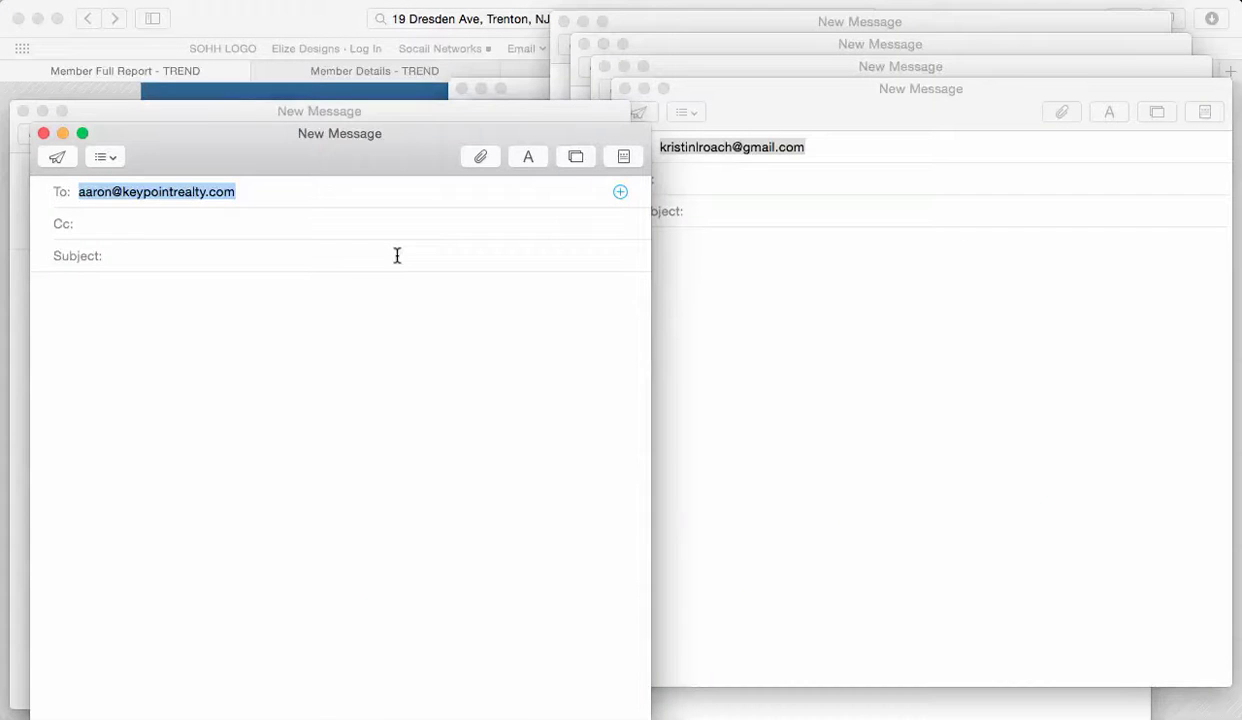
key(super+Tab)
key(super+Tab)
key(super+Tab)
key(super+Tab)
key(super+Tab)
key(super+shift+Tab)
key(super+shift+Tab)
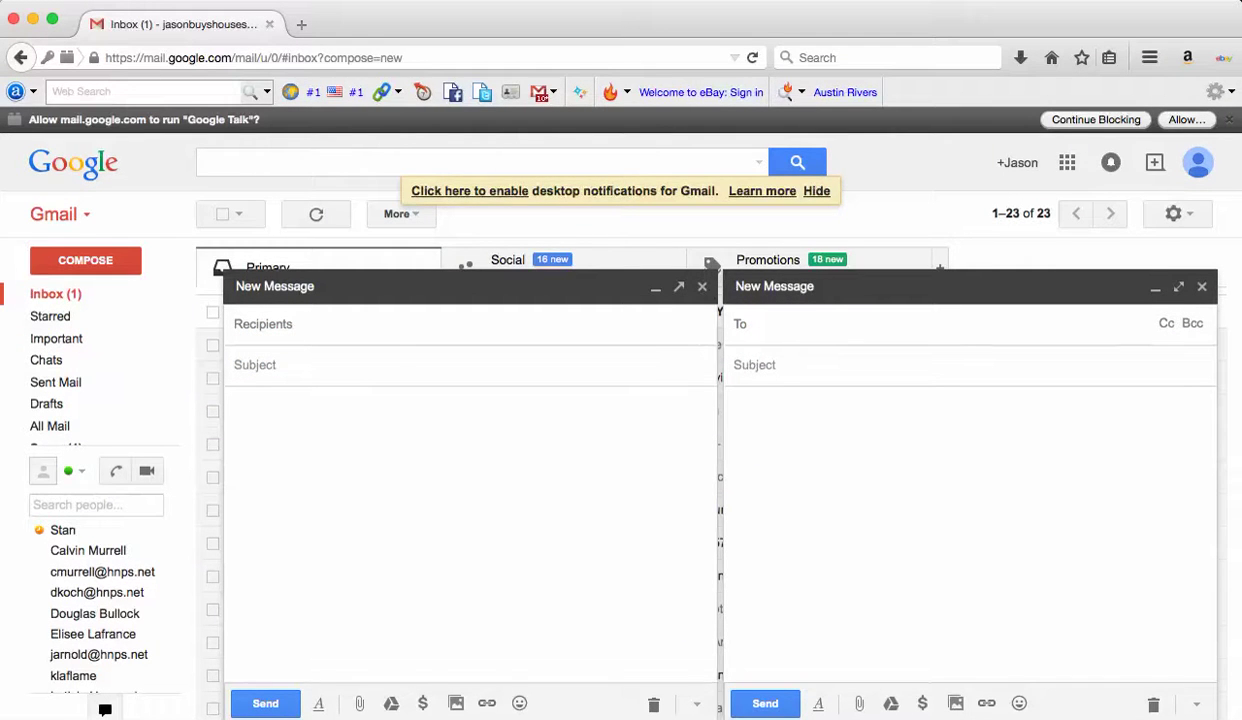
click(654, 704)
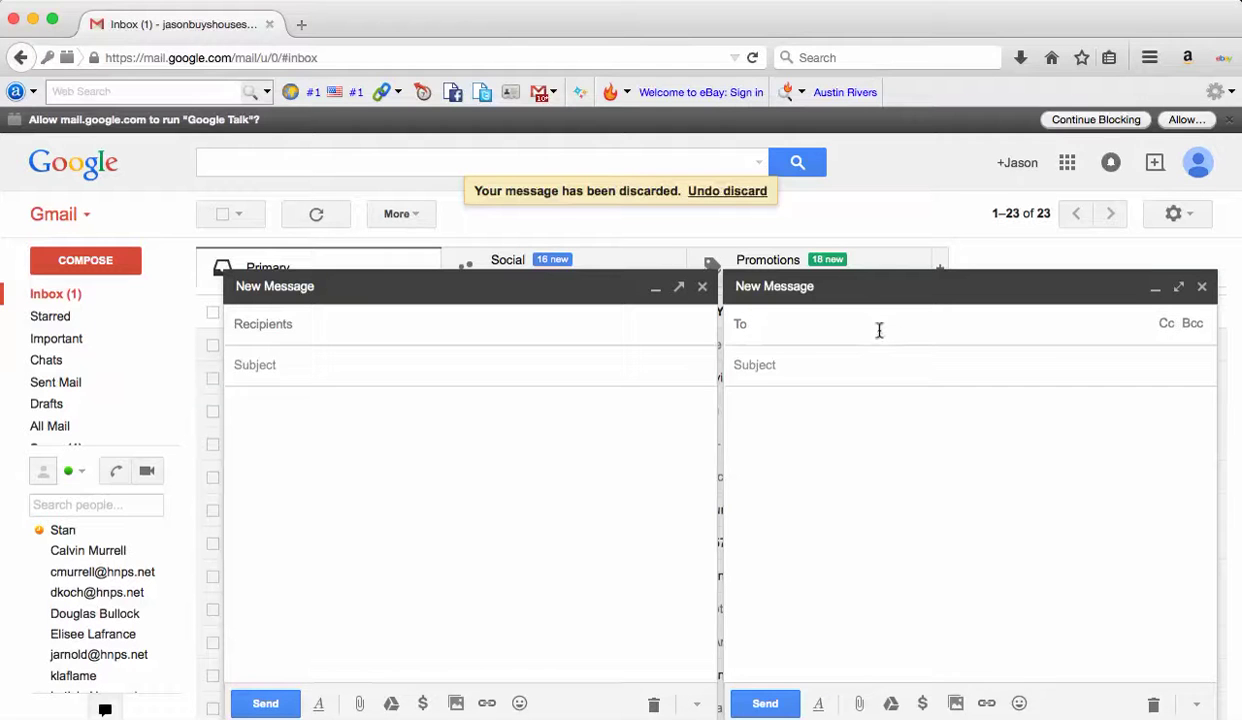
Address the message to the listing agent and Cc two colleagues.
key(super+v)
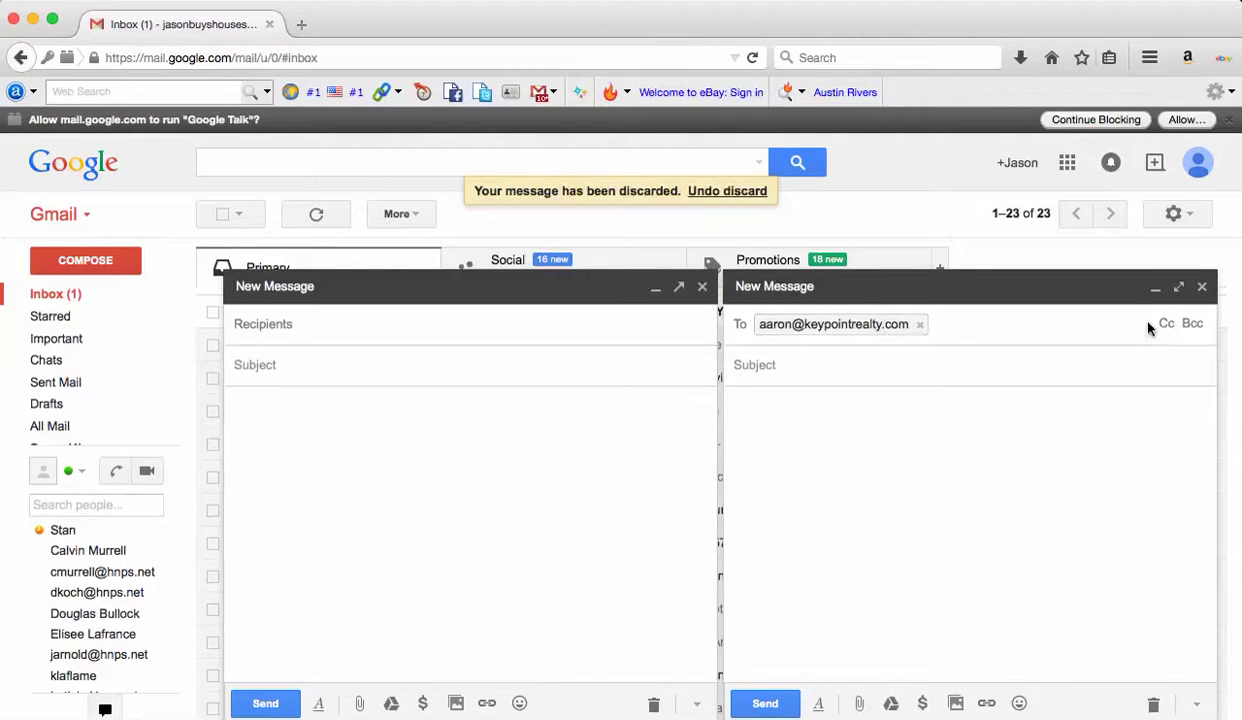
click(1166, 323)
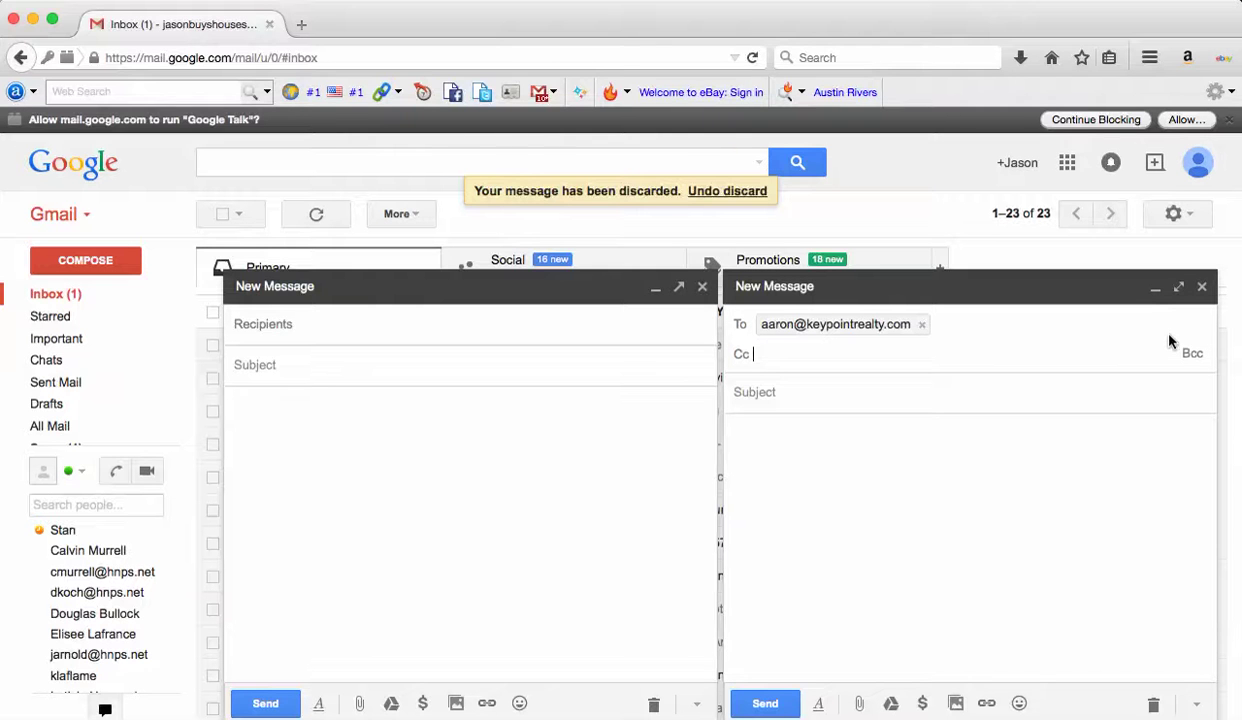
text(j)
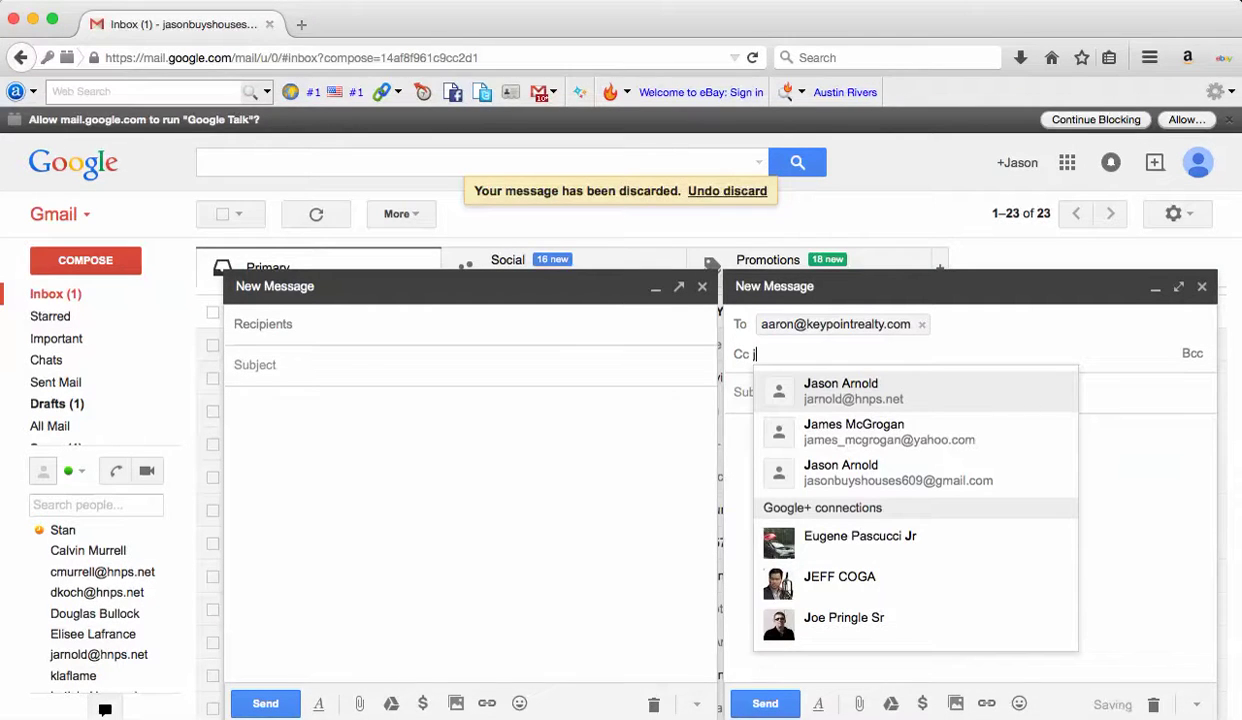
key(Return)
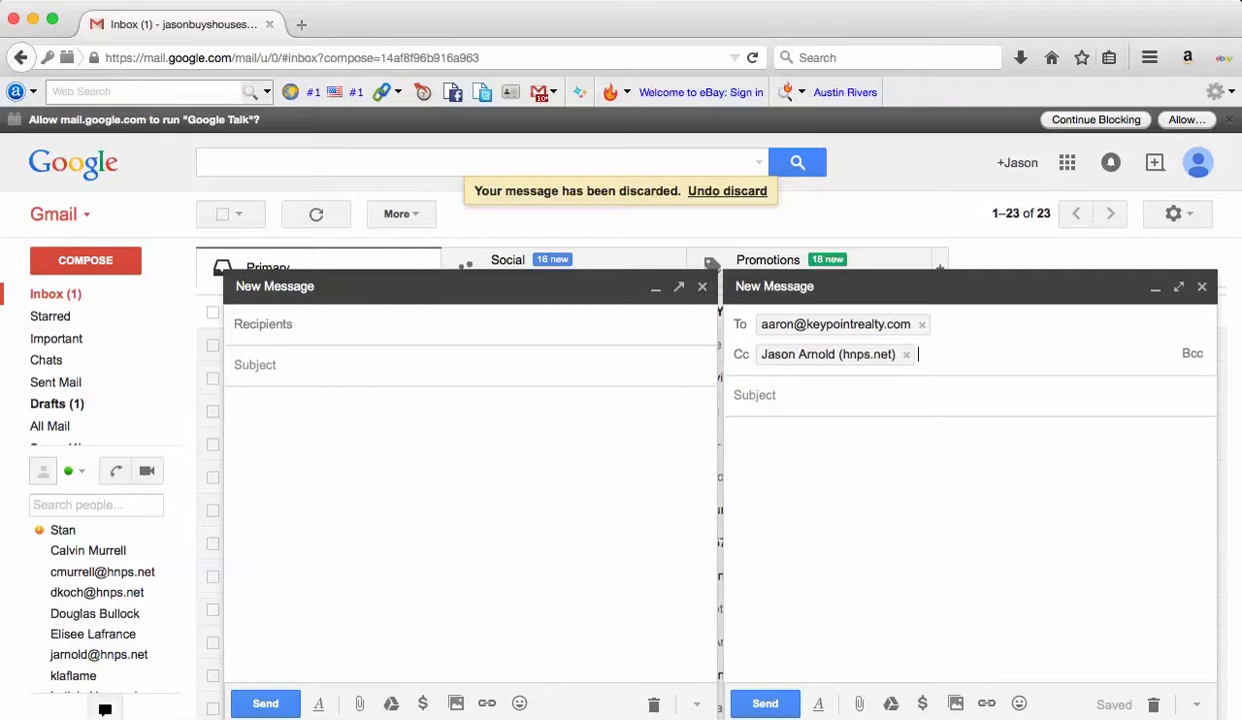
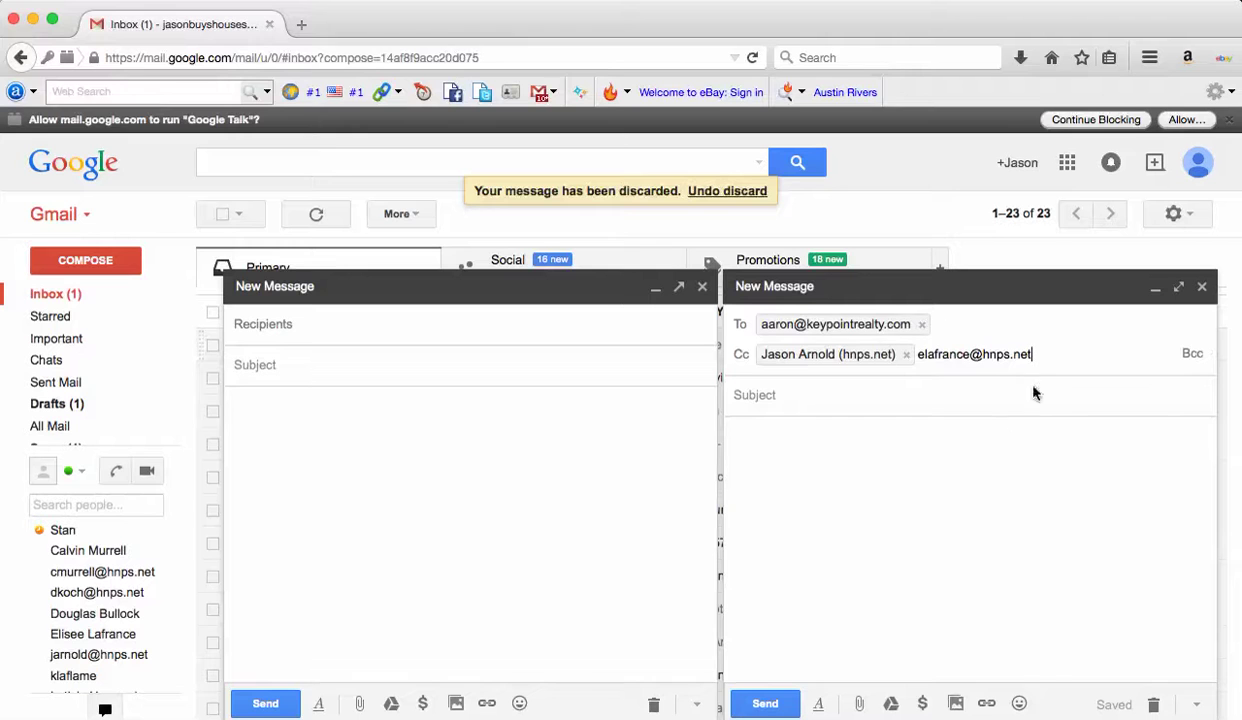
Type 'Offer for' as the start of the subject line.
click(1012, 396)
text(O)
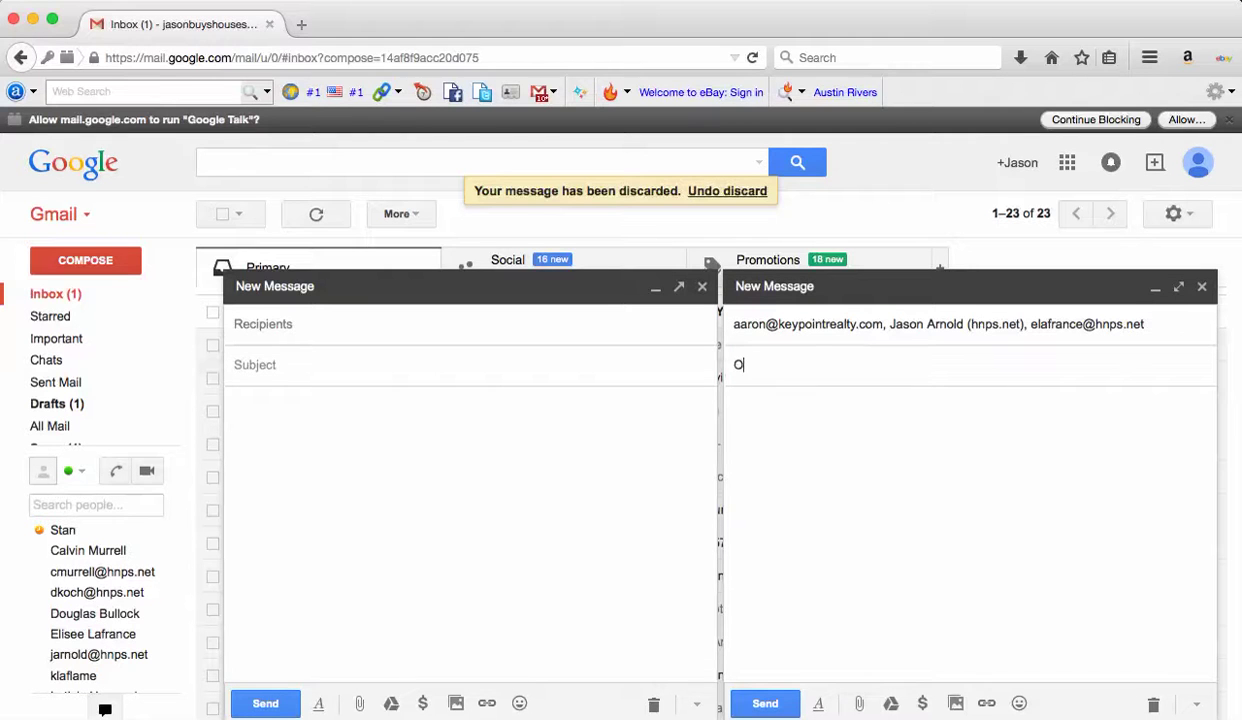
text(ffer for)
key(super+Tab)
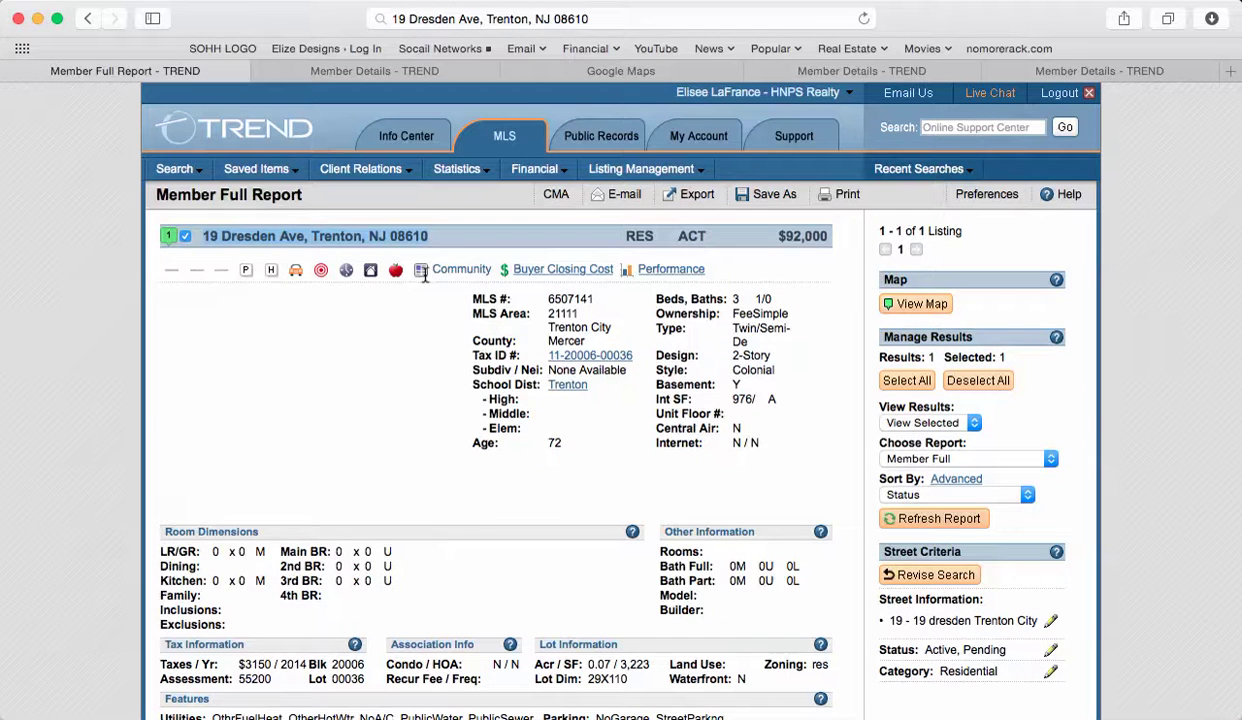
key(super+Tab)
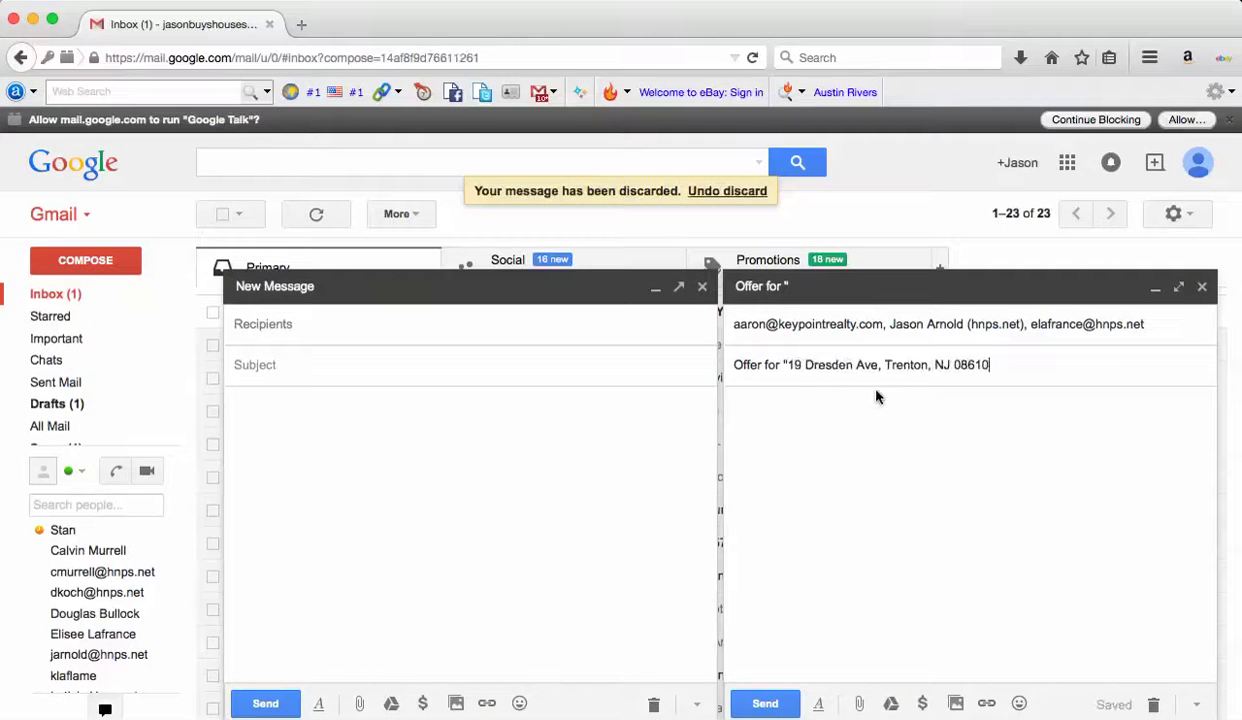
text(")
click(806, 432)
text(Hi Arro)
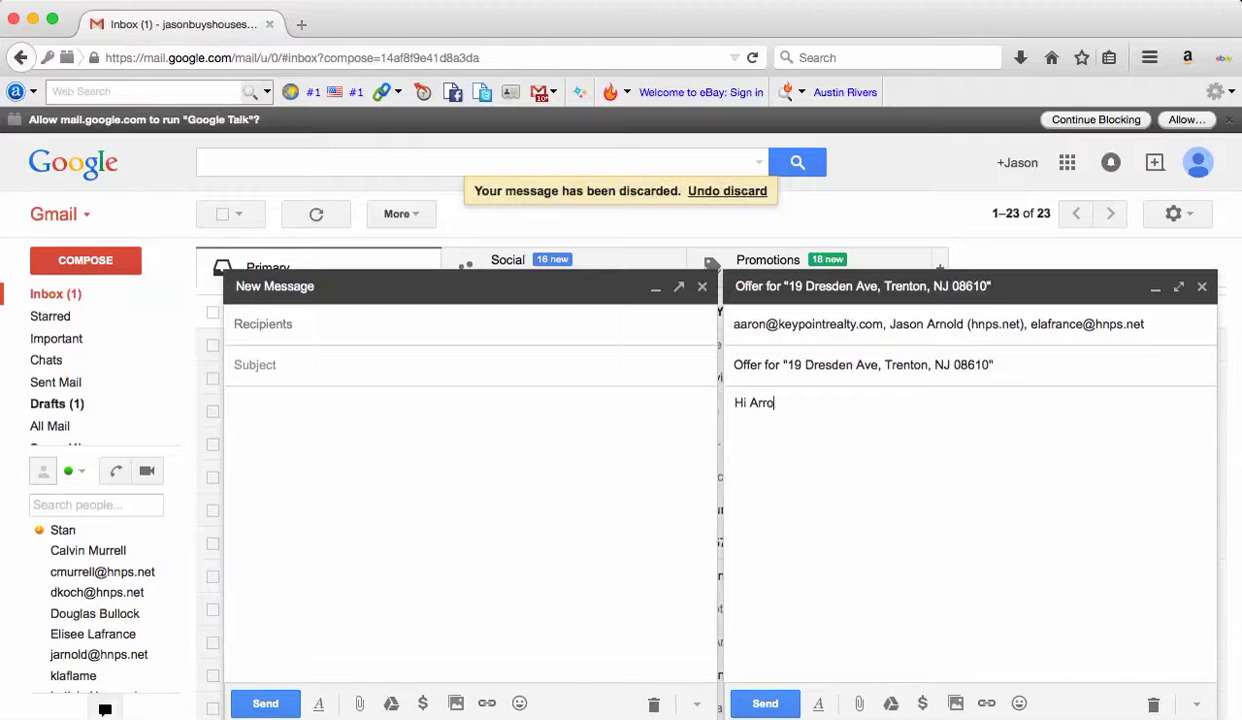
text(n,)
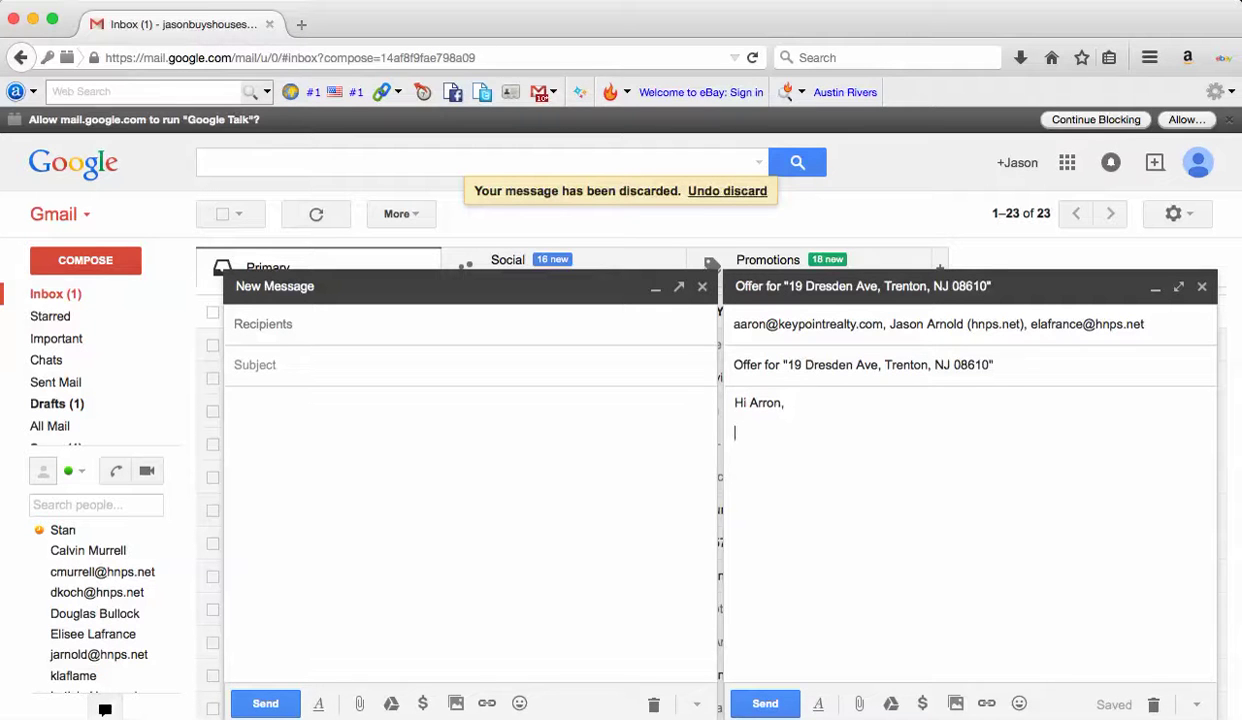
key(Return)
key(Return)
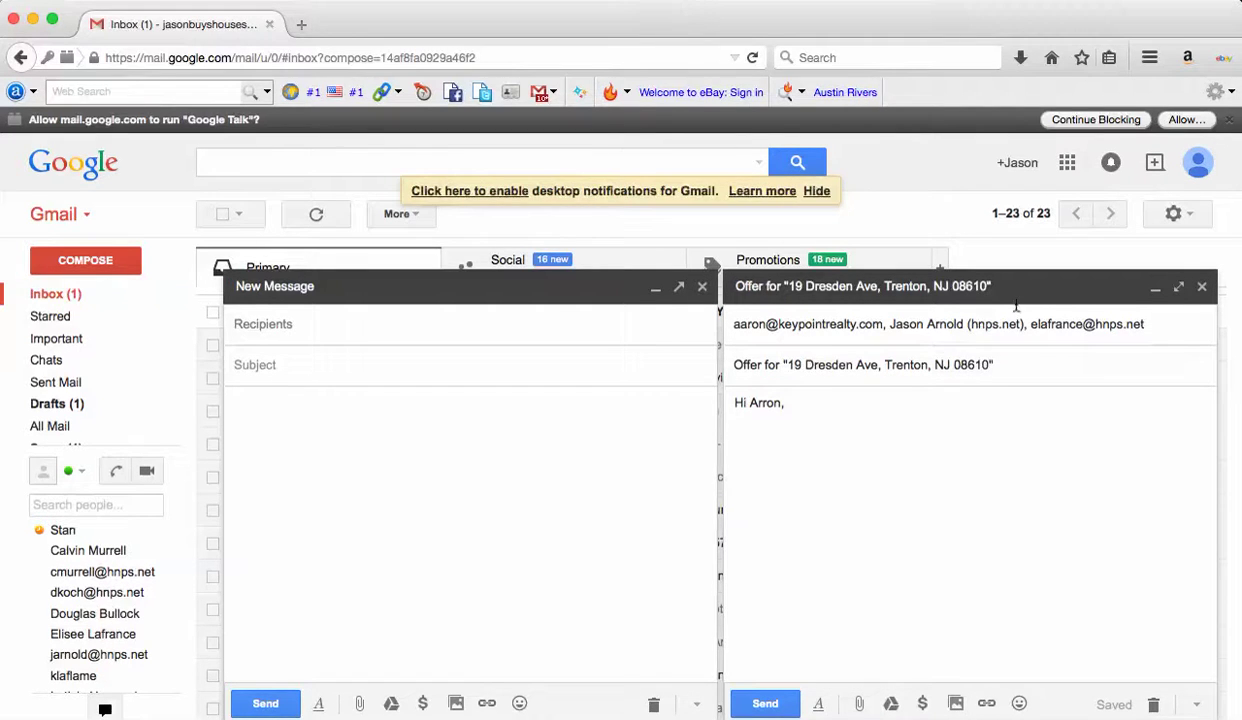
key(super+Tab)
key(super+Tab)
key(super+Tab)
key(super+Tab)
key(super+Tab)
key(super+Tab)
key(super+Tab)
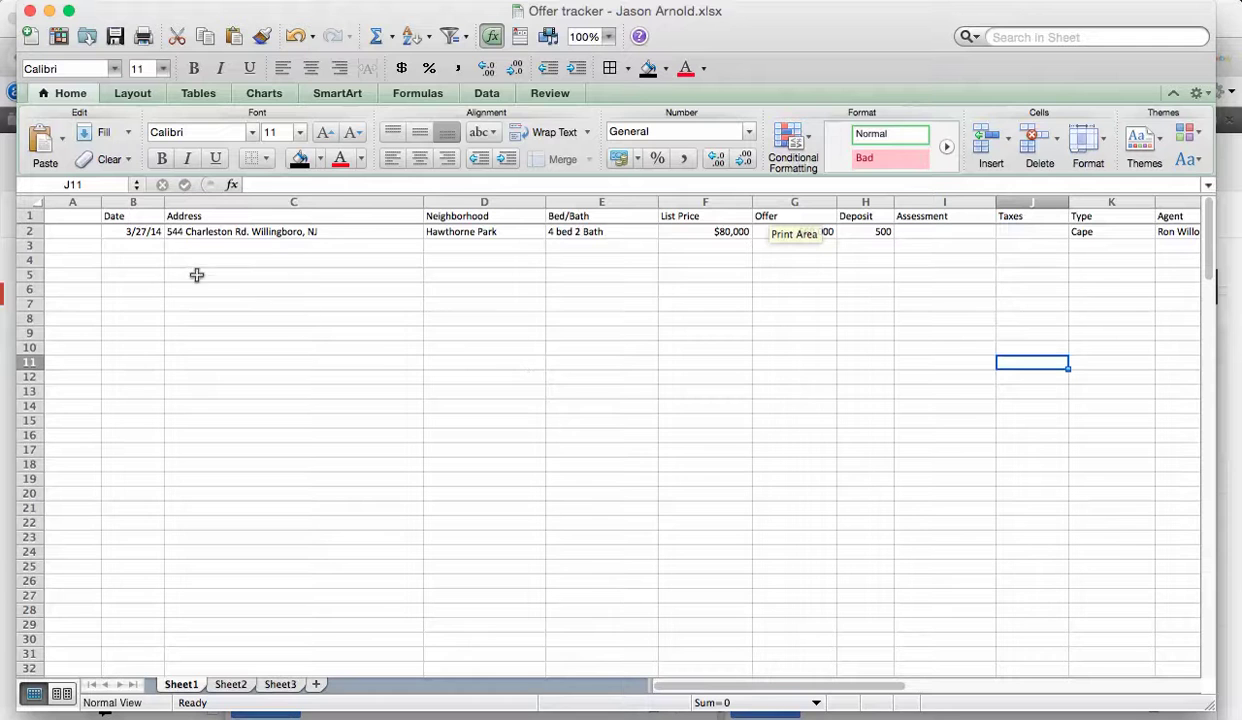
click(148, 246)
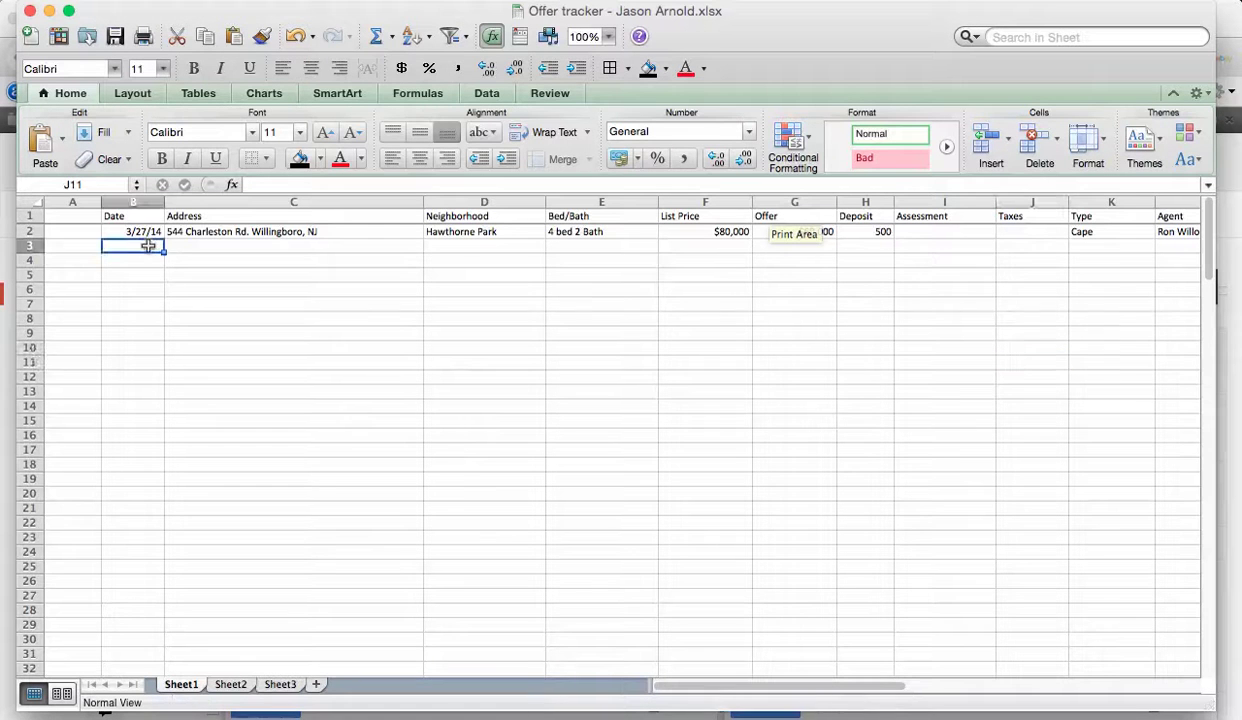
text(1/1)
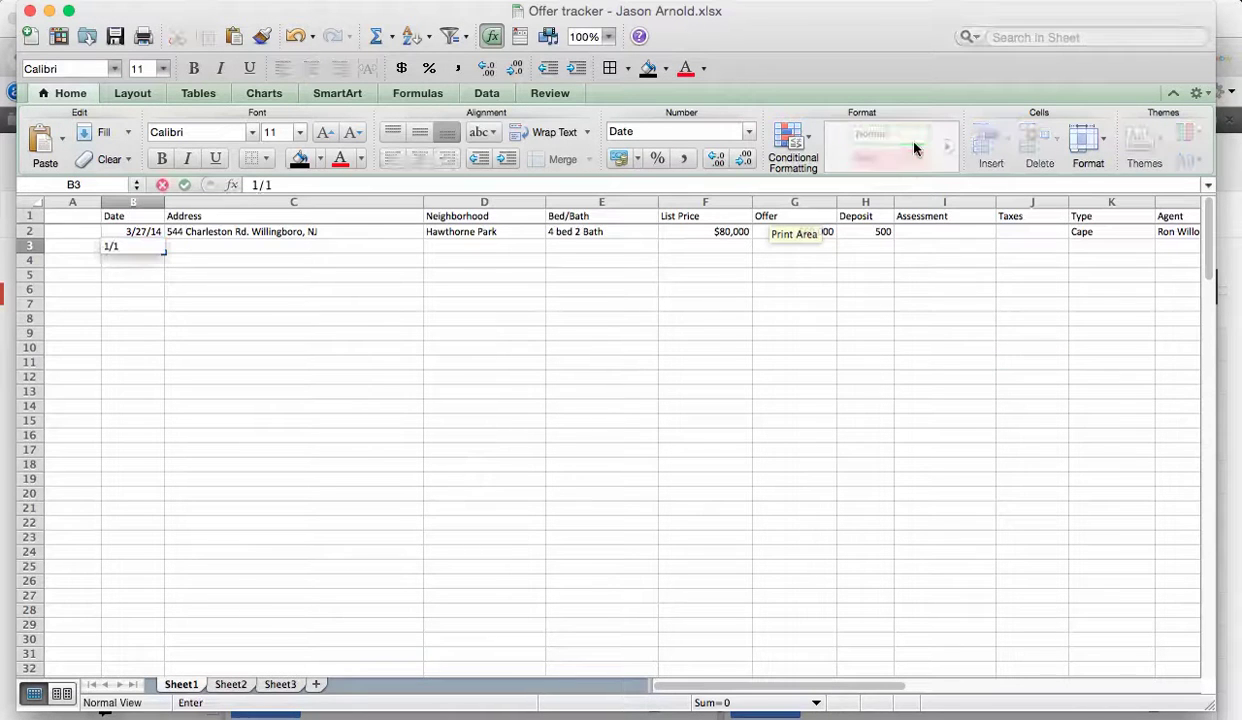
text(7/15)
click(516, 347)
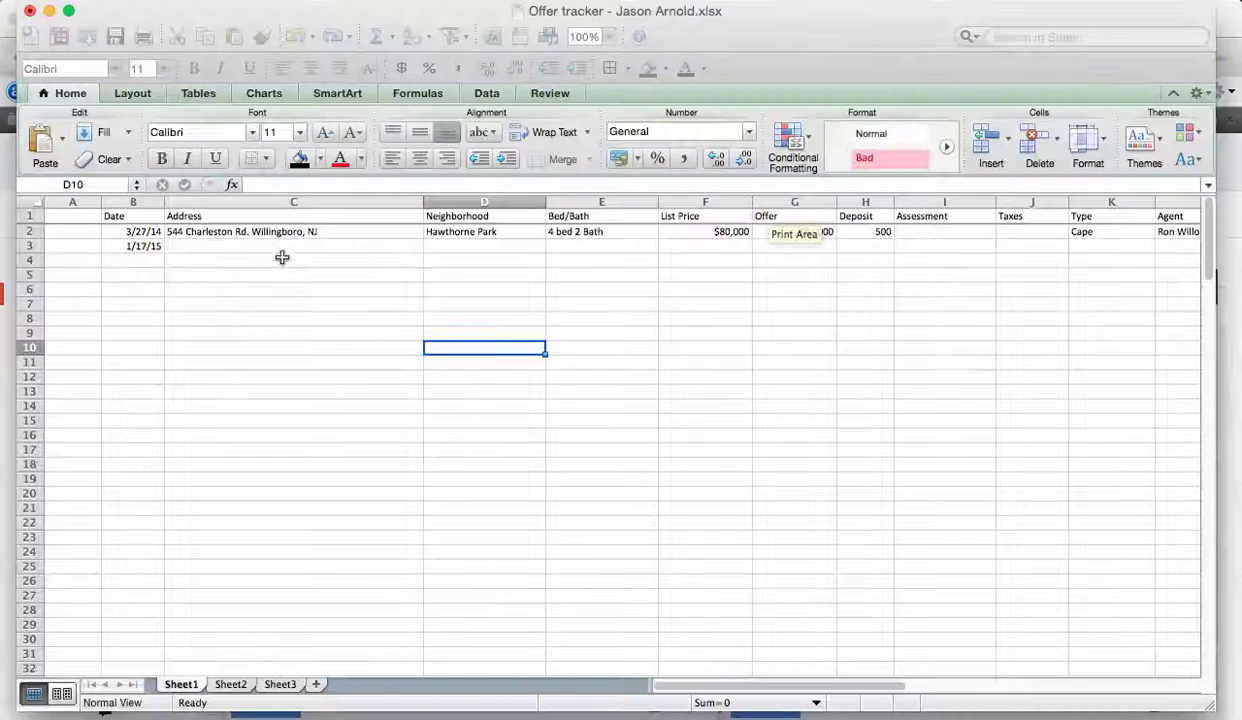
click(276, 246)
click(268, 188)
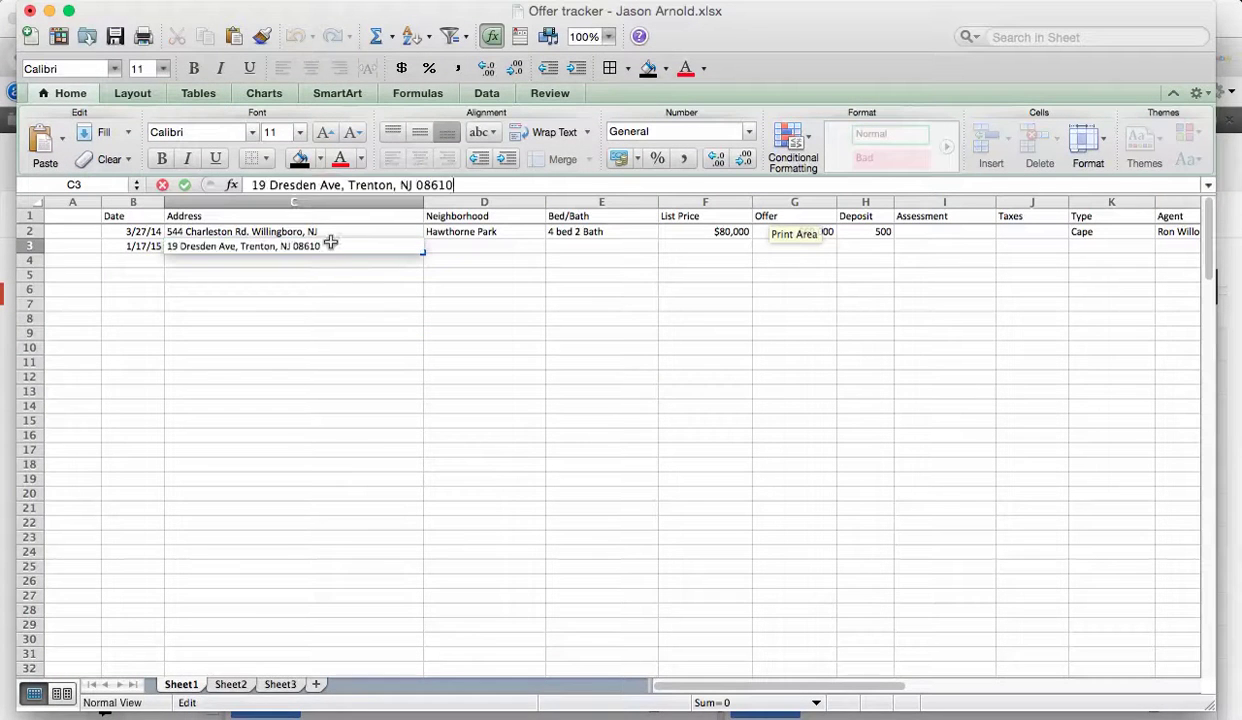
click(371, 308)
Select Neighborhood cell D3 and bring the TREND listing in Safari forward.
click(475, 248)
key(super+Tab)
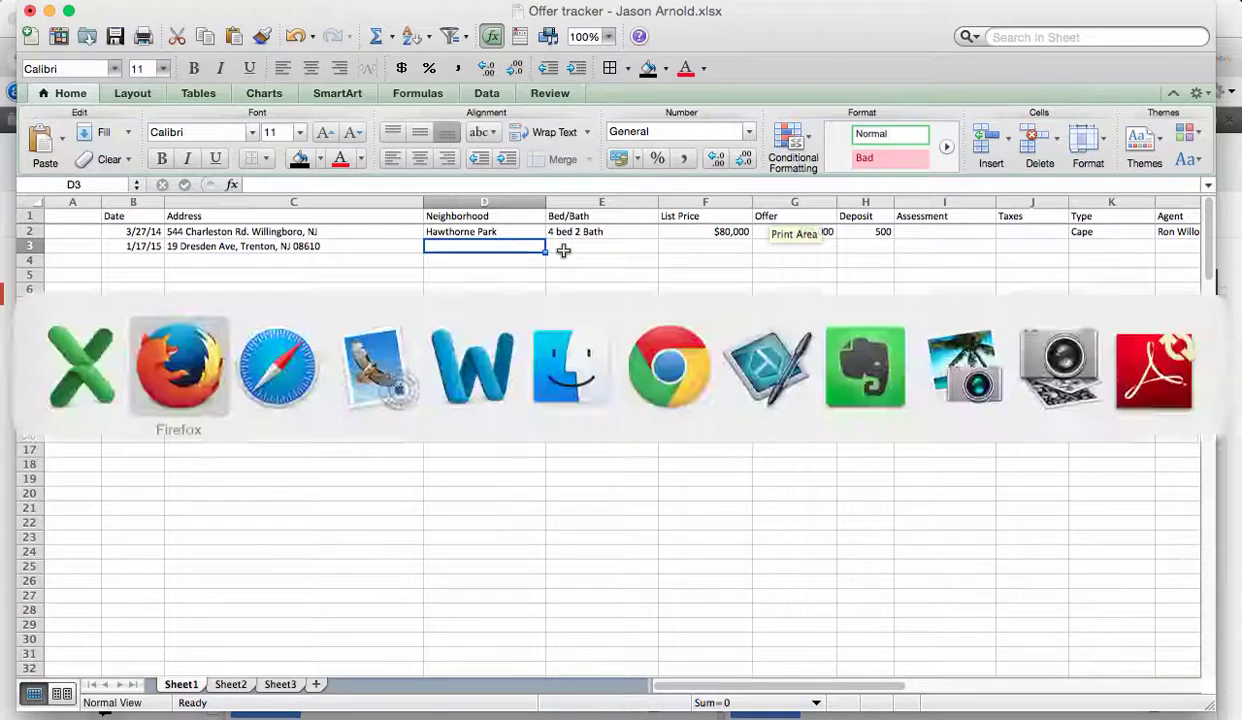
key(super+Tab)
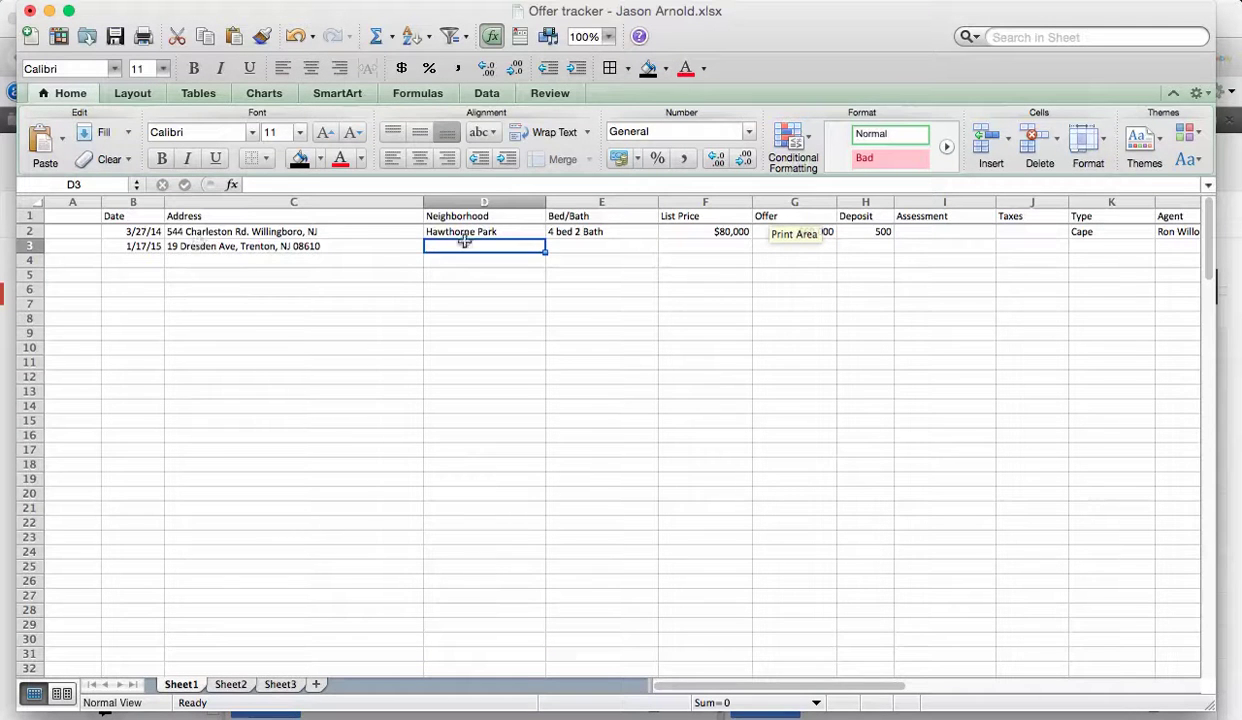
key(super+Tab)
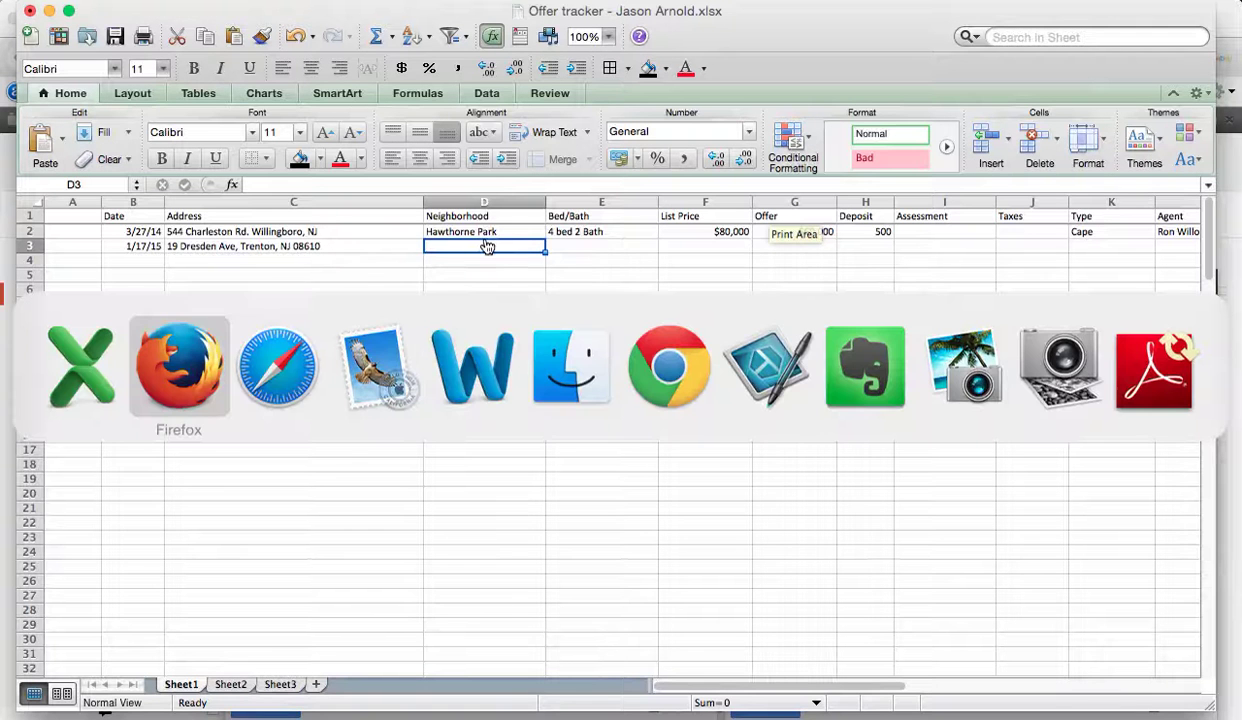
key(super+Tab)
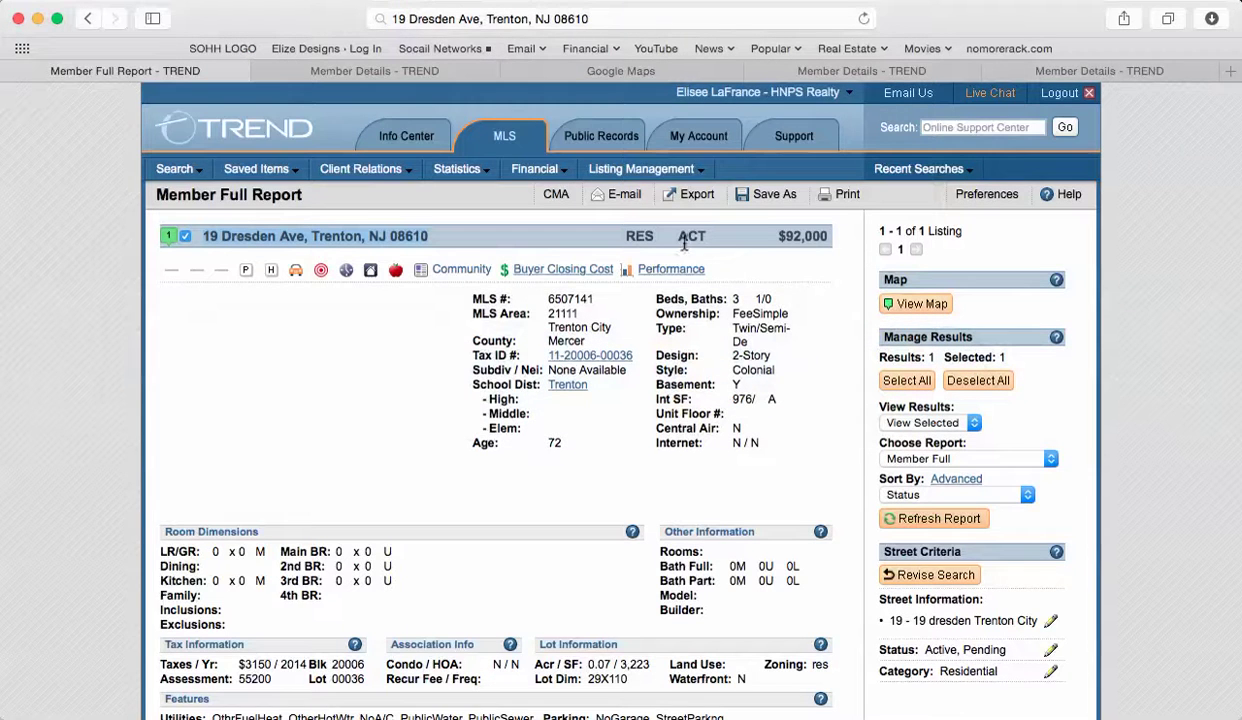
Copy the listing's Subdiv / Nei value 'None Available' into Neighborhood cell D3.
scroll(615, 393, down, 2)
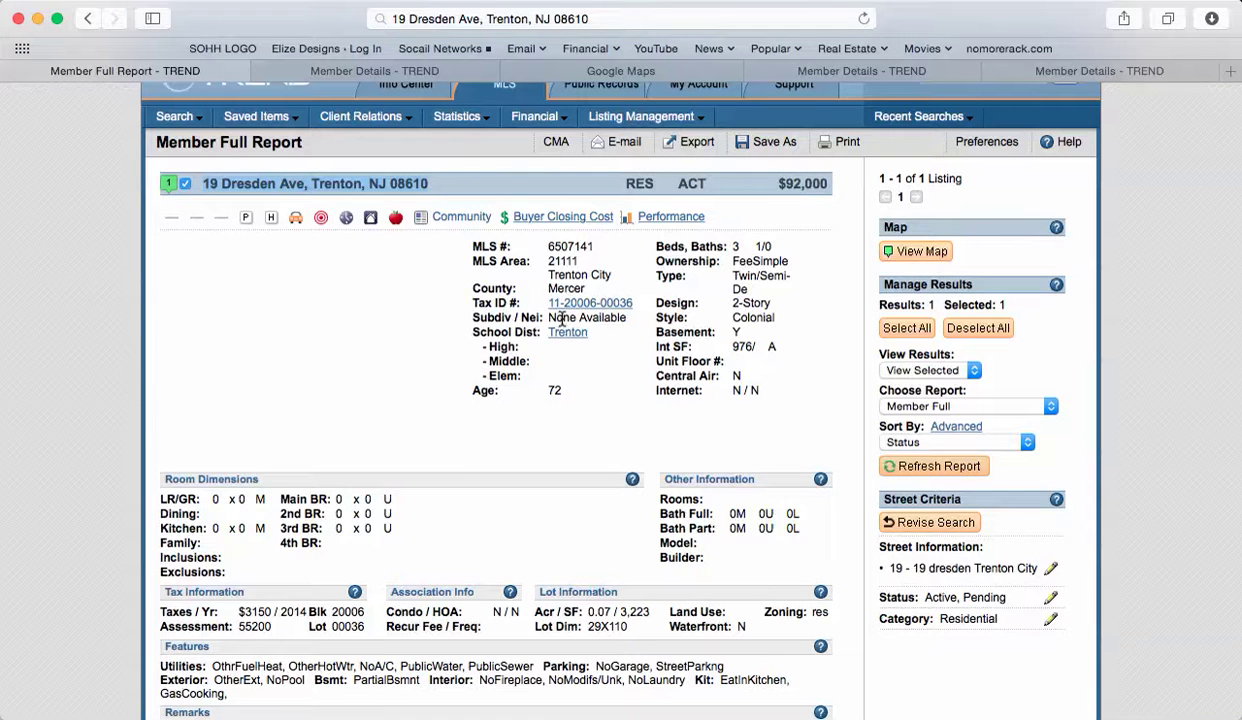
drag(548, 318, 590, 318)
key(super+c)
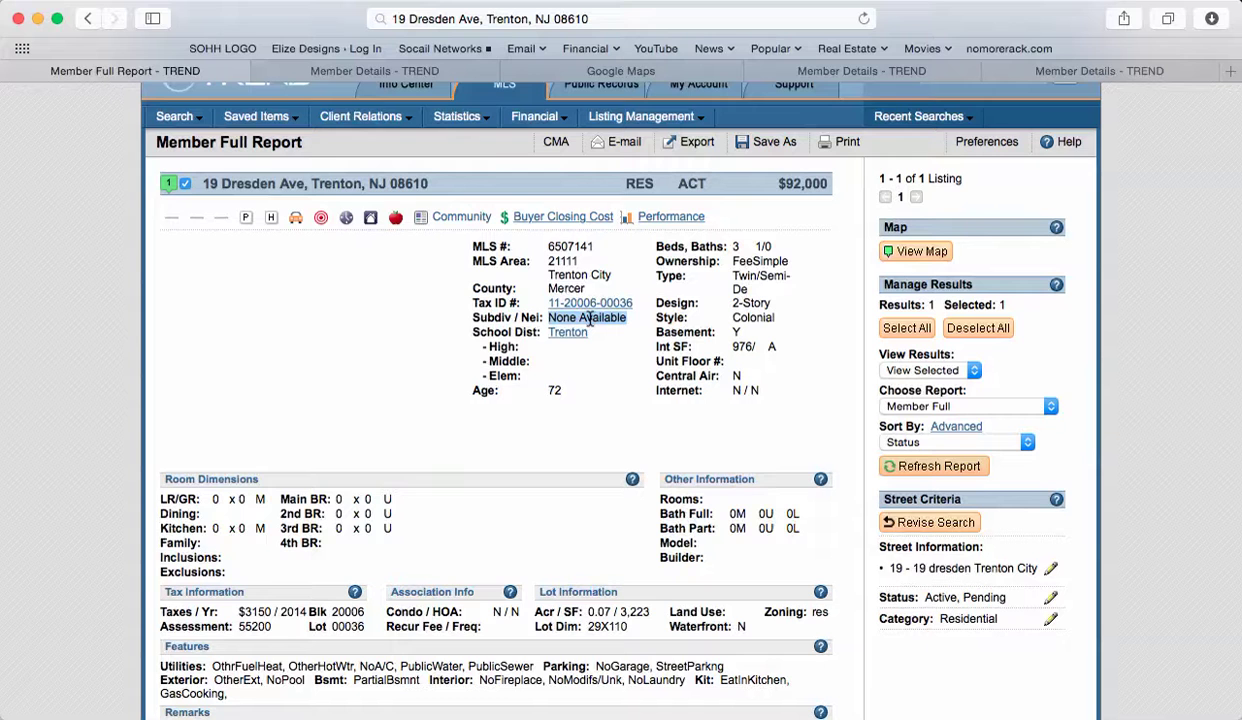
key(super+Tab)
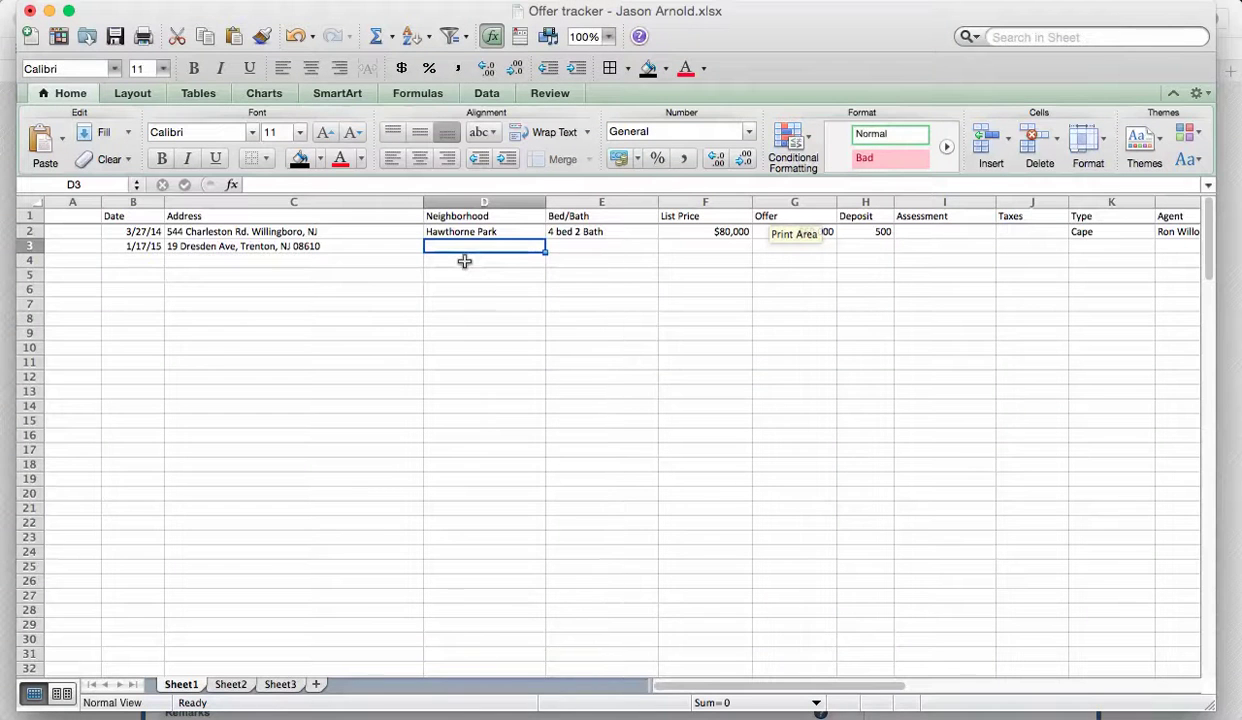
key(super+v)
Enter 3 Bed 1 bath in Bed/Bath cell E3 after checking the MLS report.
click(585, 340)
click(597, 245)
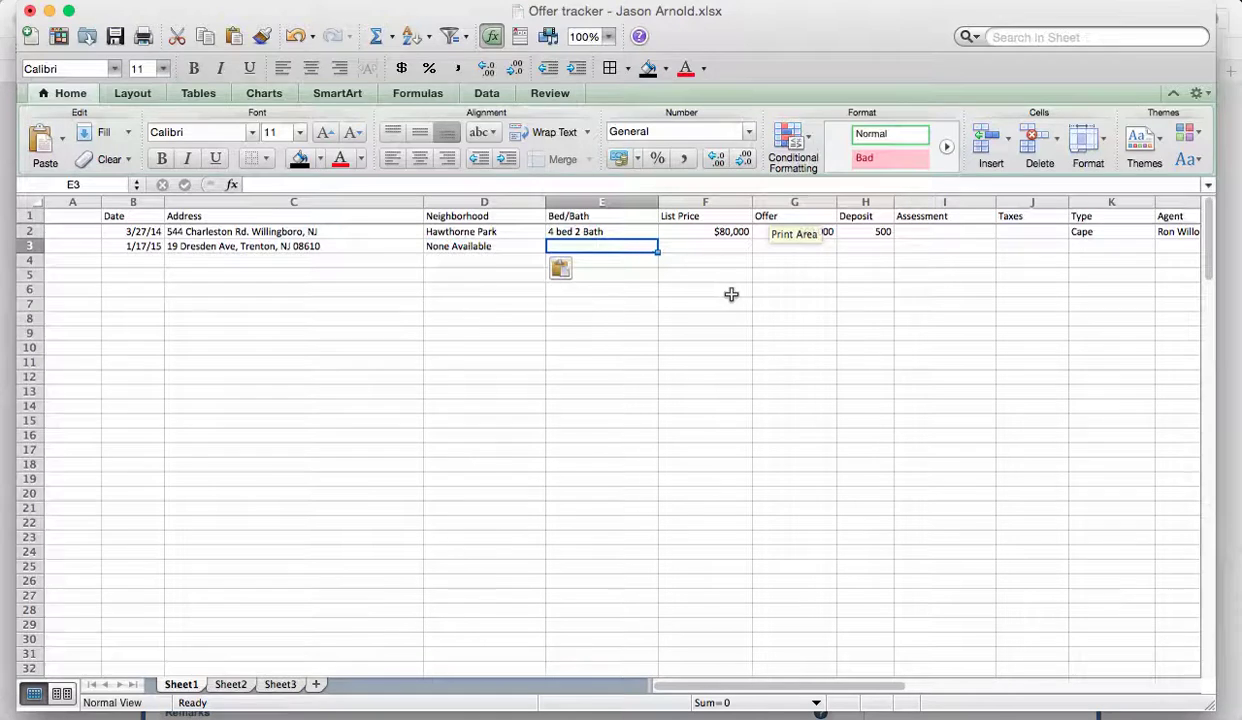
key(super+Tab)
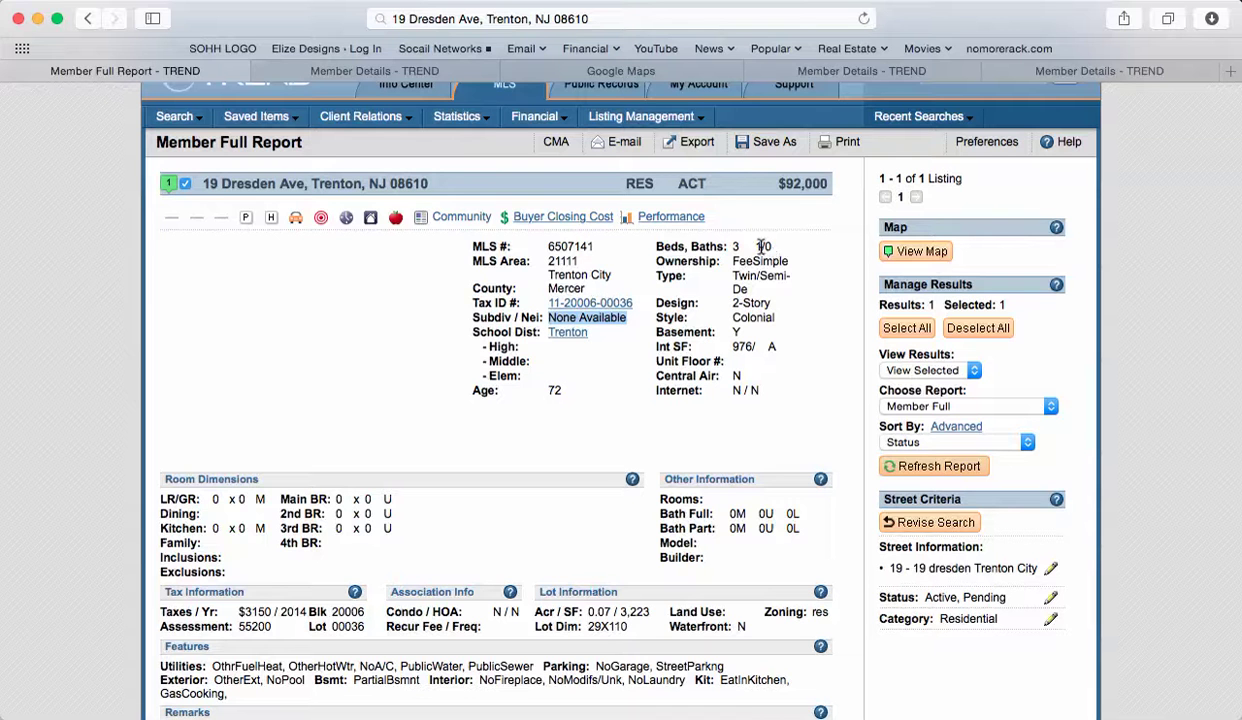
key(super+Tab)
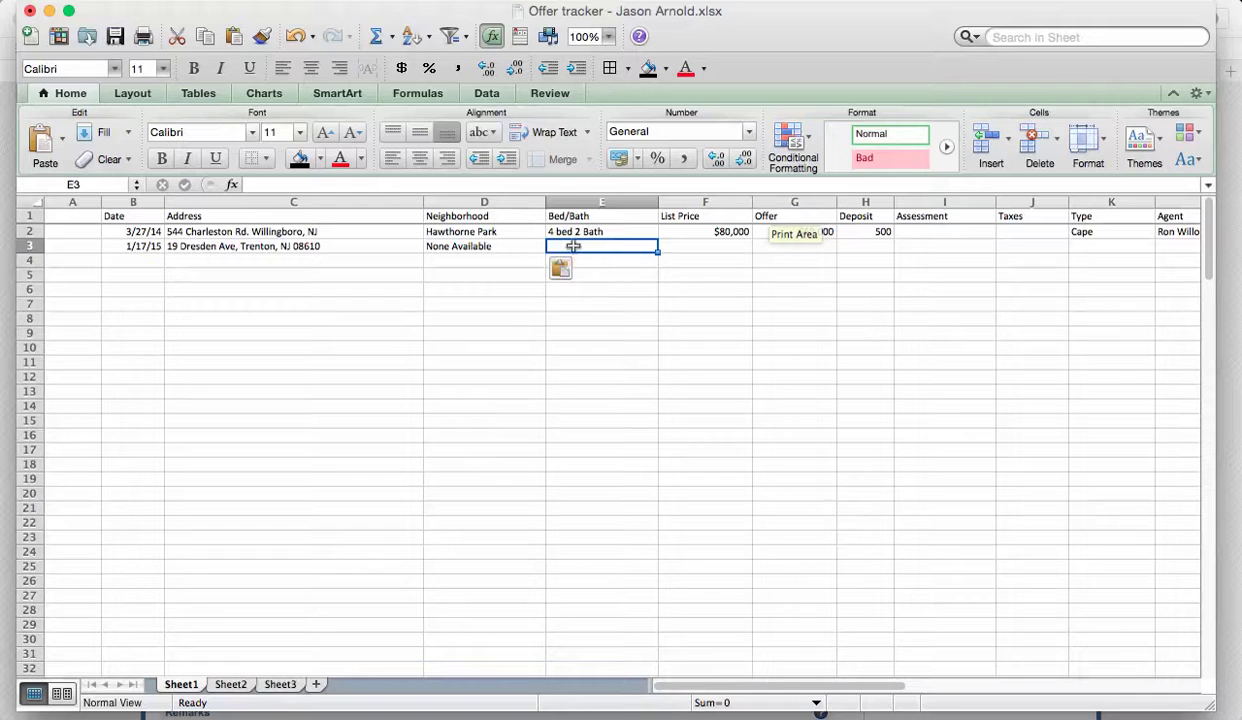
text(3)
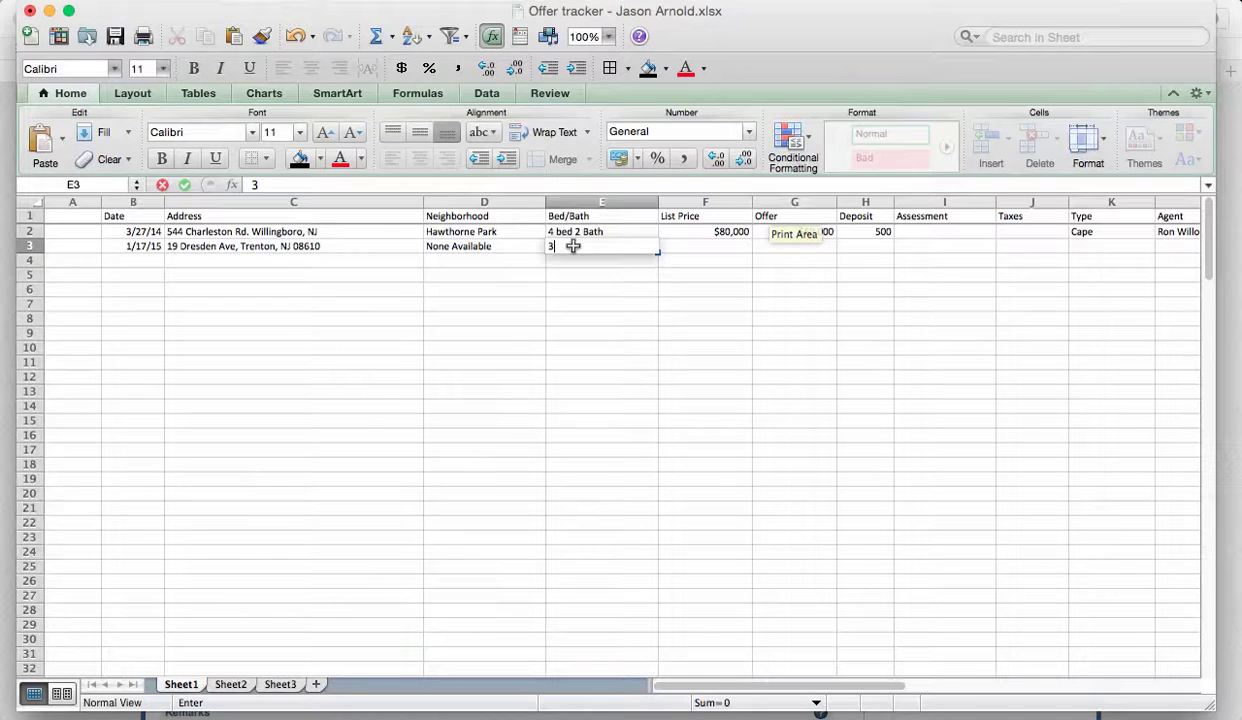
text( Bed 1 bath)
click(705, 246)
Enter $92,000 as the list price in F3, then find the $35,000 offer in the Word letter.
key(super+Tab)
key(super+Tab)
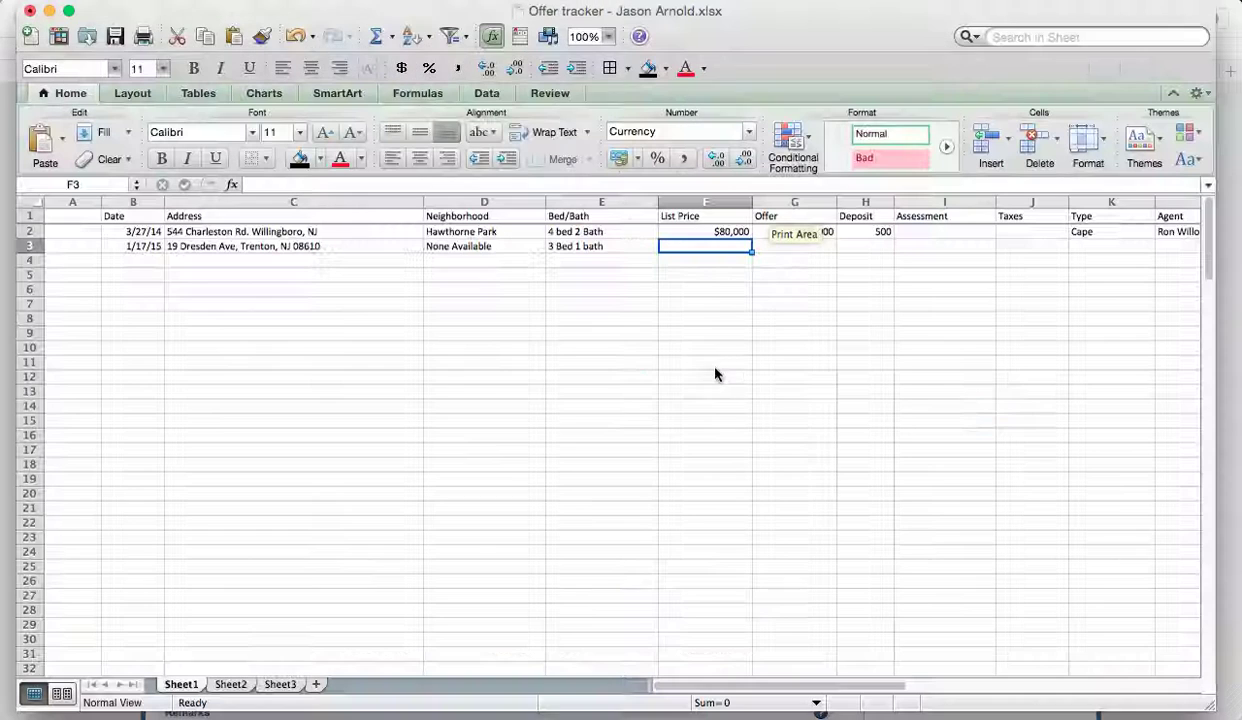
text($)
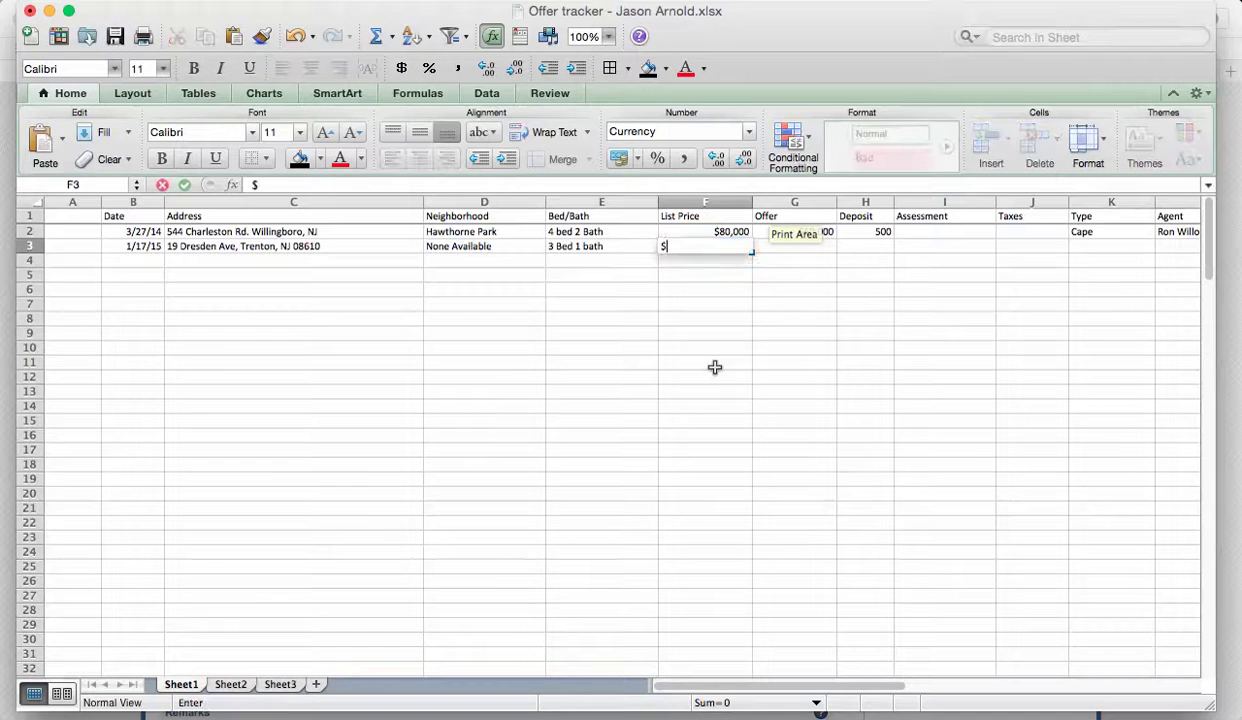
text(92,000)
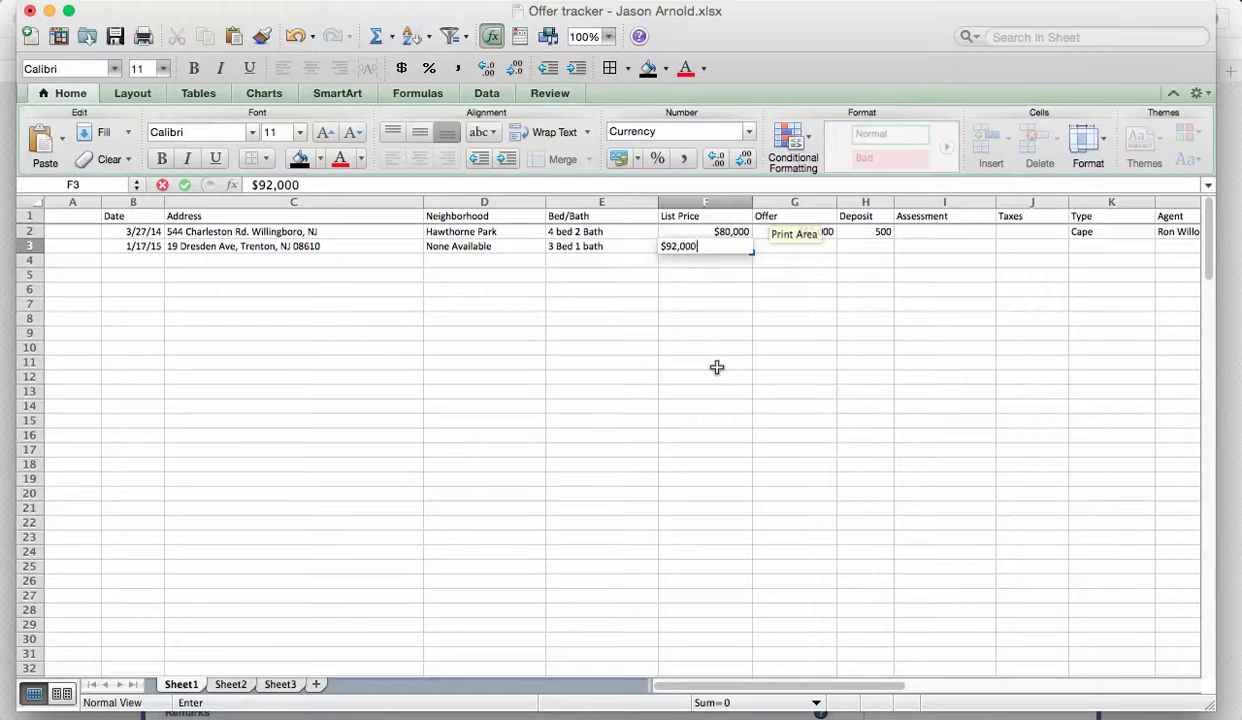
click(768, 347)
click(824, 247)
click(840, 245)
key(super+Tab)
key(Tab)
key(Tab)
key(Tab)
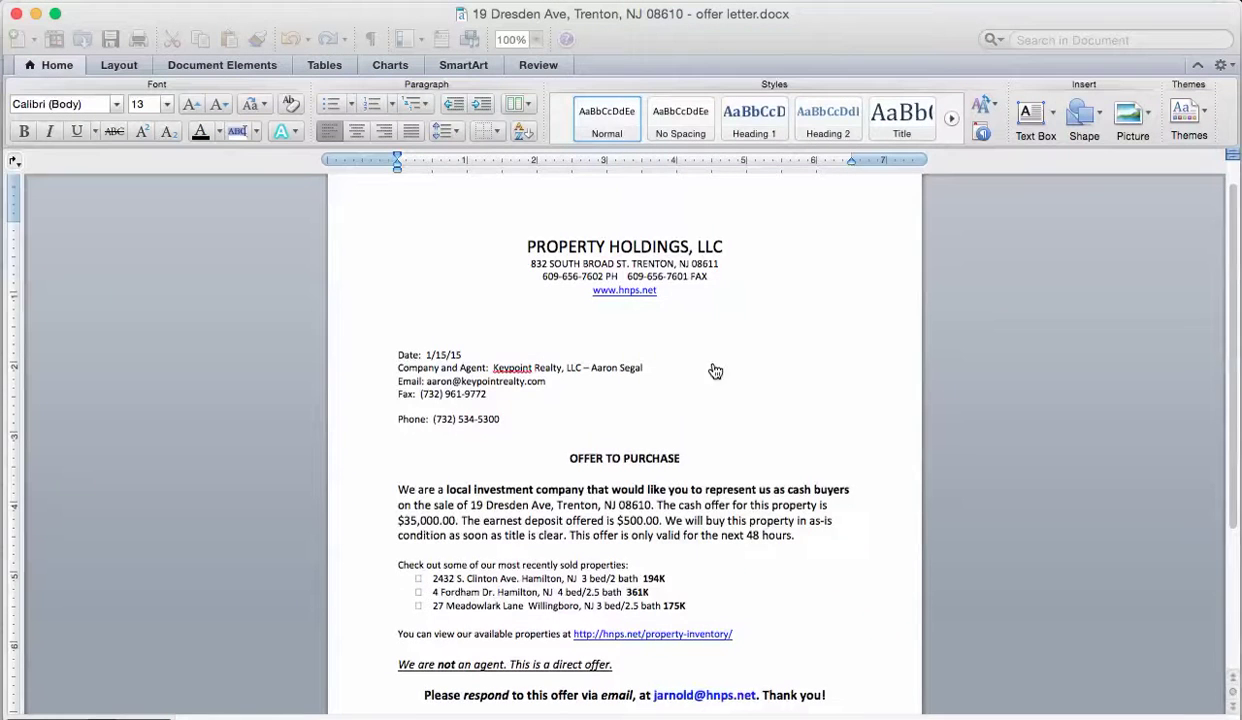
drag(407, 518, 405, 521)
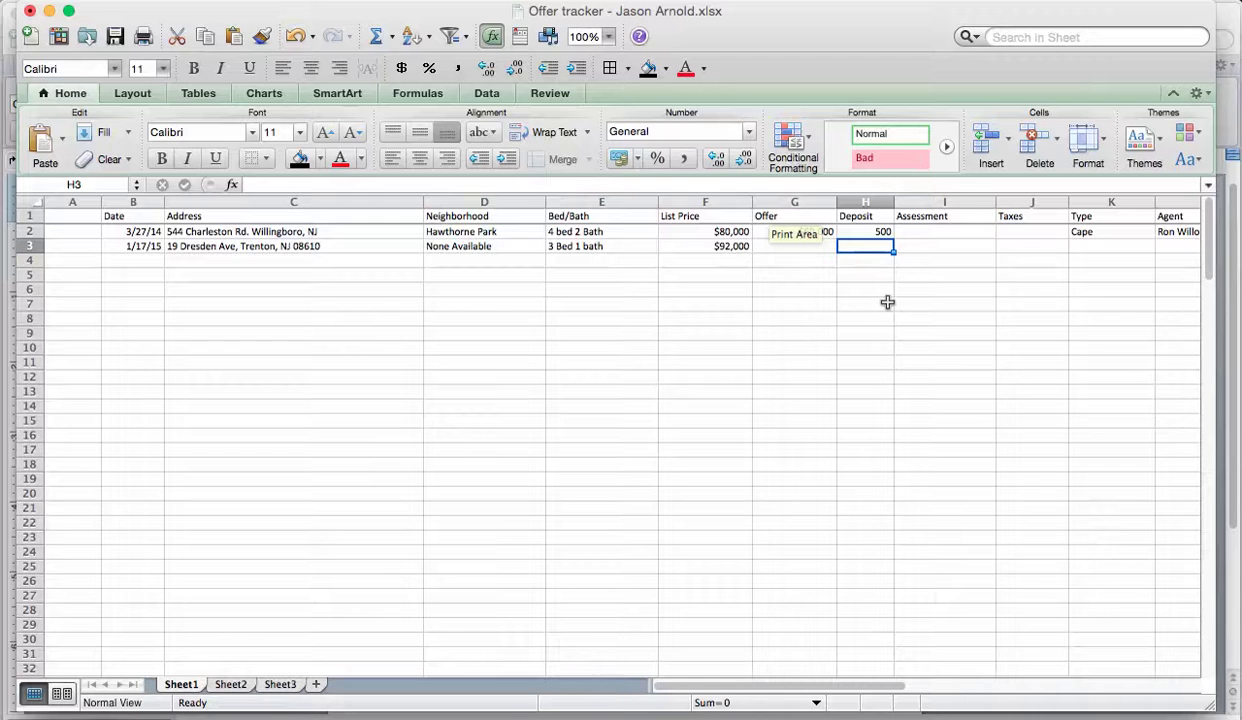
Zoom the sheet to 125% and enter a $35,000 offer in G3 and 500 deposit in H3.
click(607, 40)
click(603, 86)
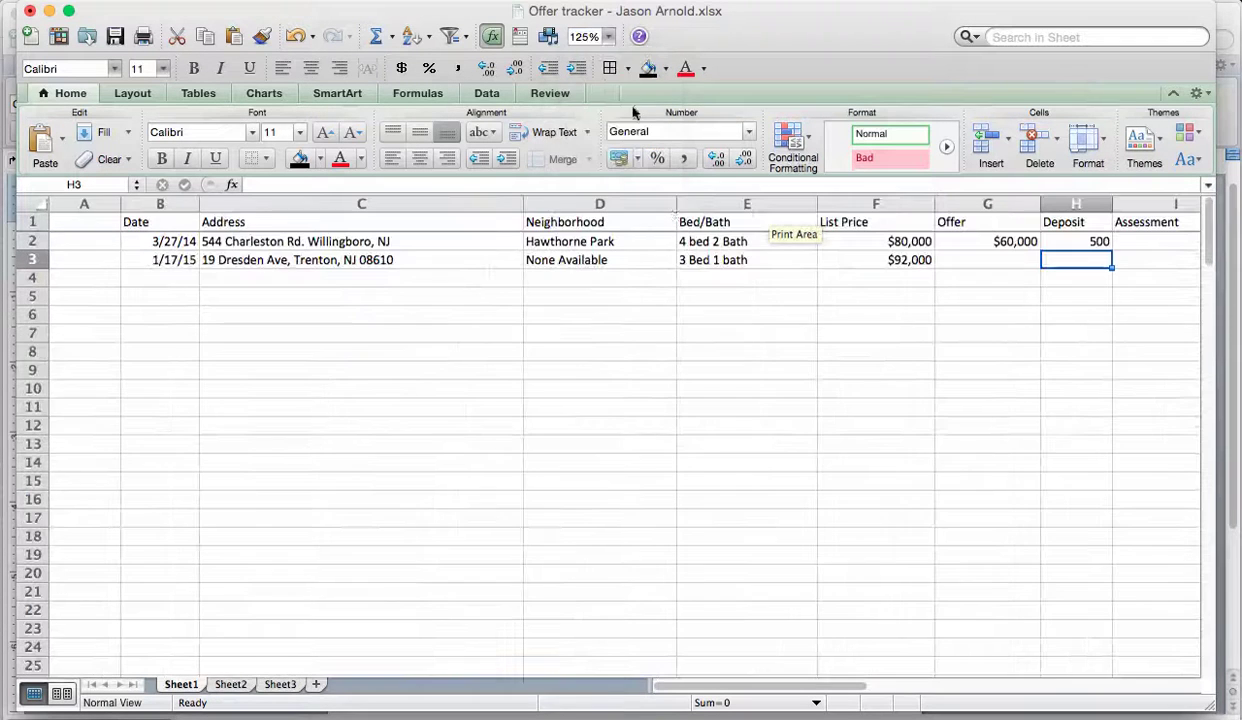
scroll(984, 341, right, 1)
click(935, 261)
text($)
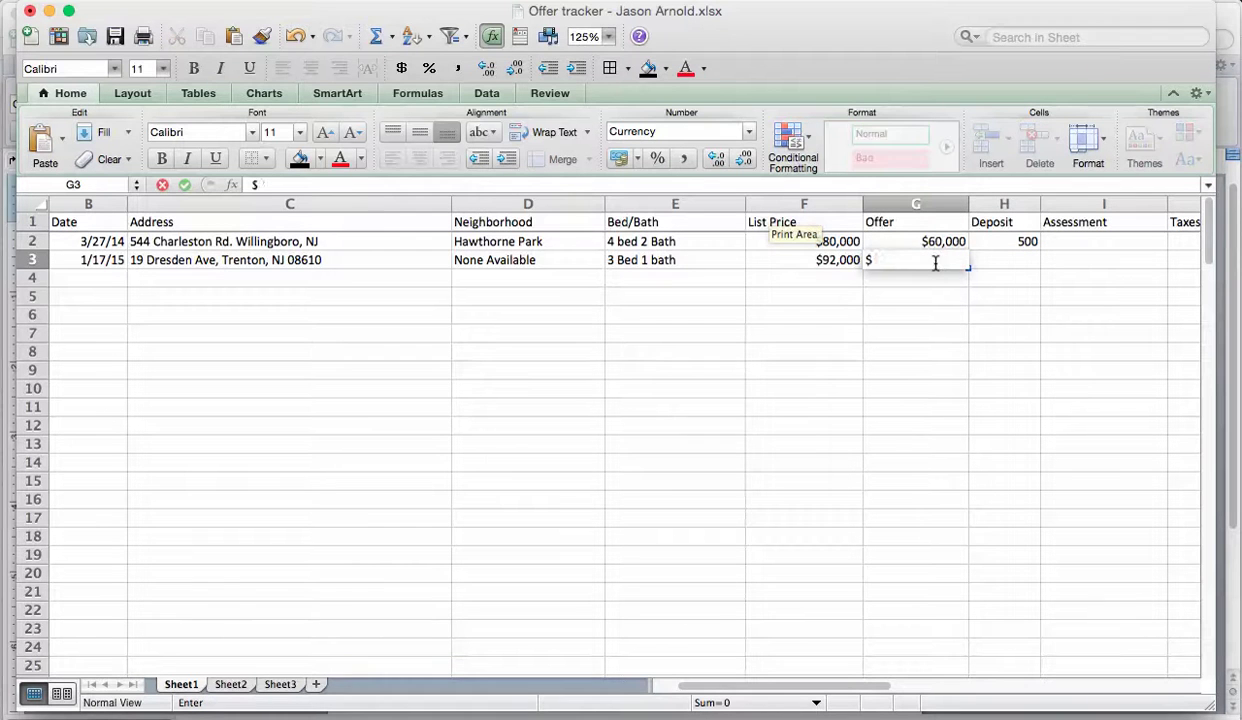
text(35,000)
click(1025, 260)
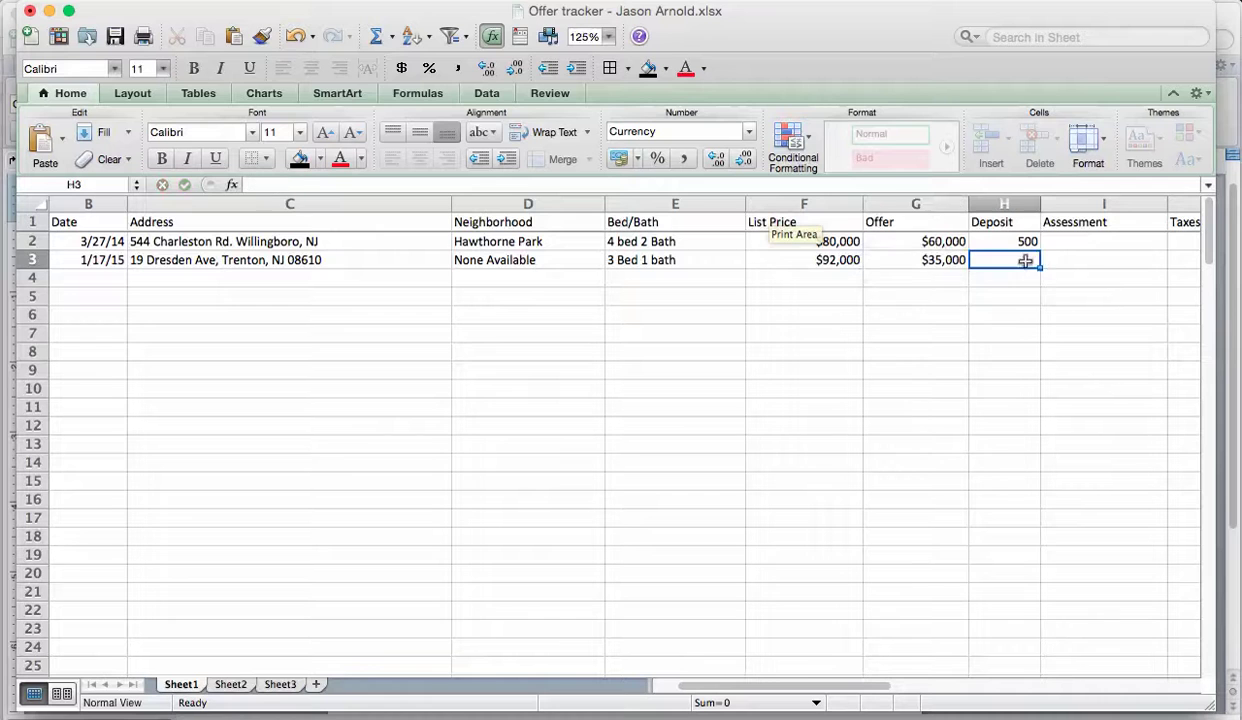
text(500)
click(1017, 330)
Select Assessment cell I3 and switch over to the MLS listing in Safari.
scroll(1009, 332, right, 3)
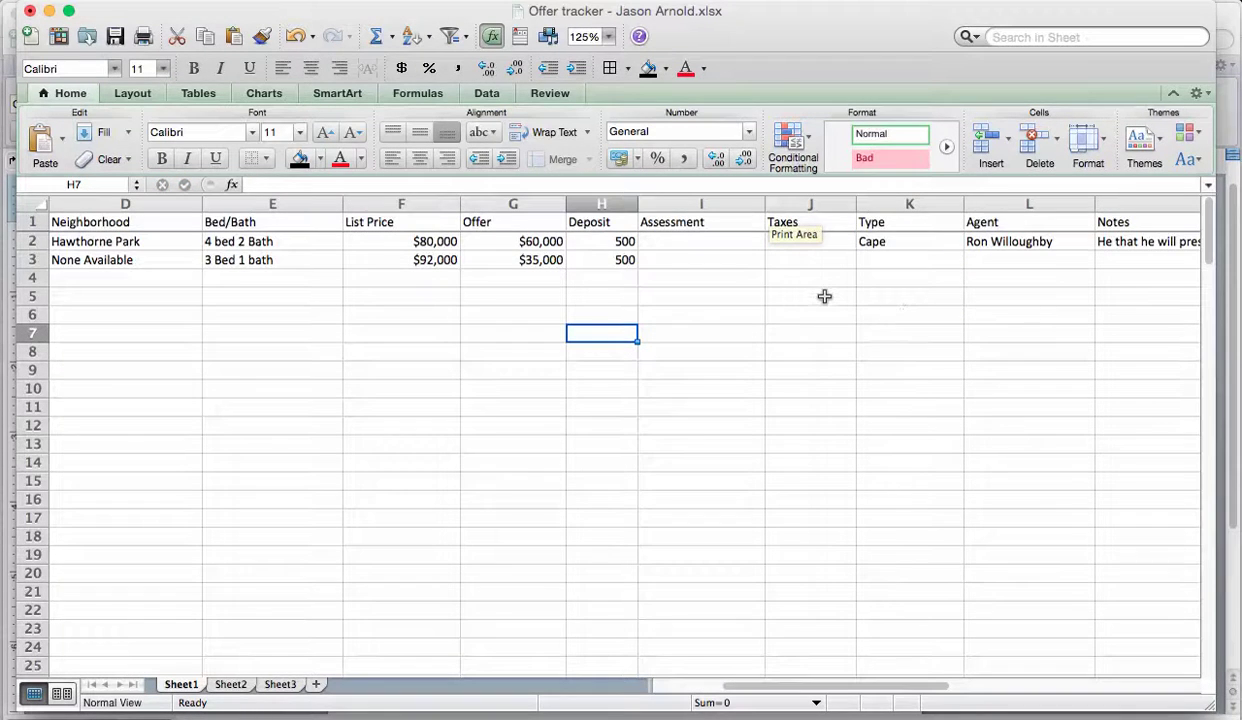
scroll(790, 295, right, 2)
click(442, 258)
key(super+Tab)
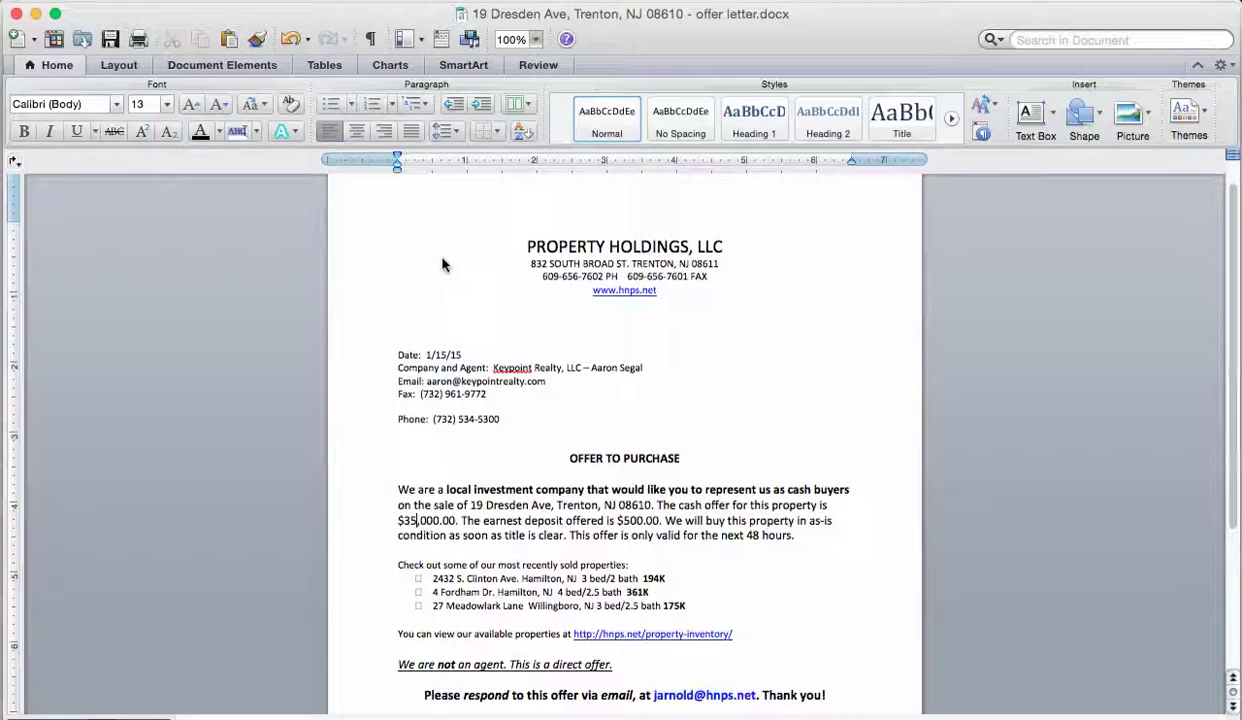
key(super+Tab)
key(super+Tab)
key(super+Tab)
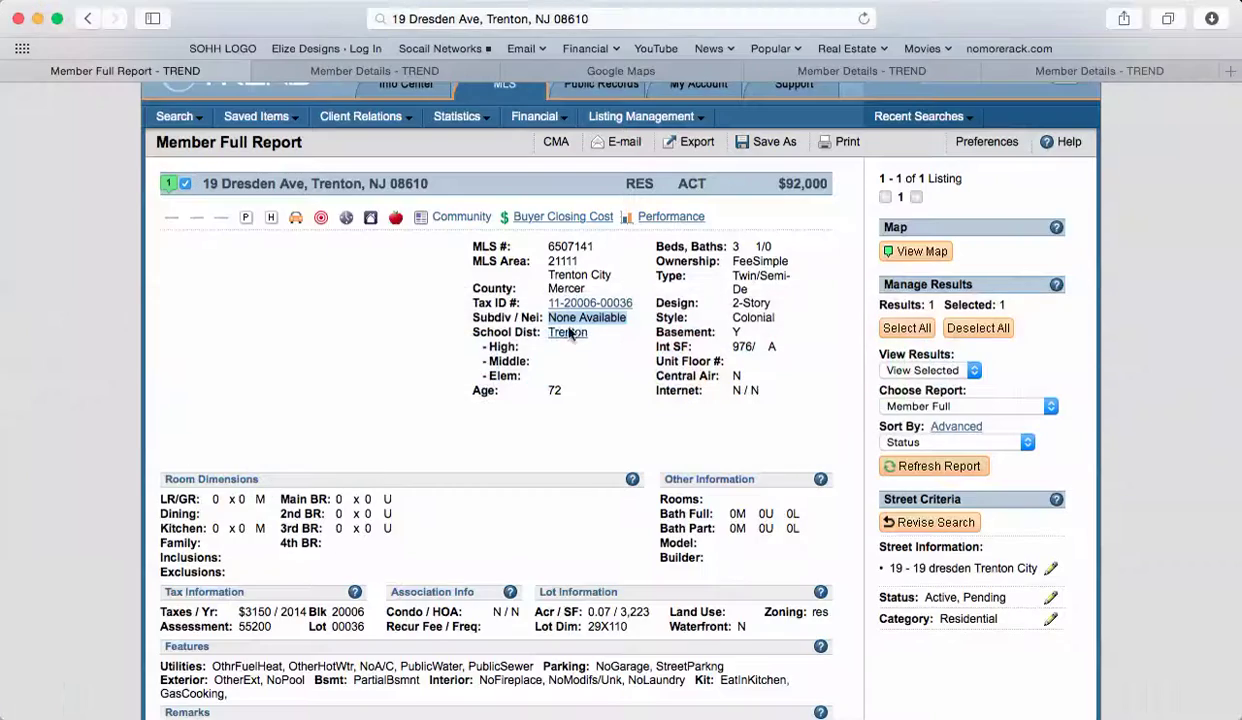
Copy the 55200 assessment into I3 and reformat it as $55,200.
scroll(430, 390, down, 3)
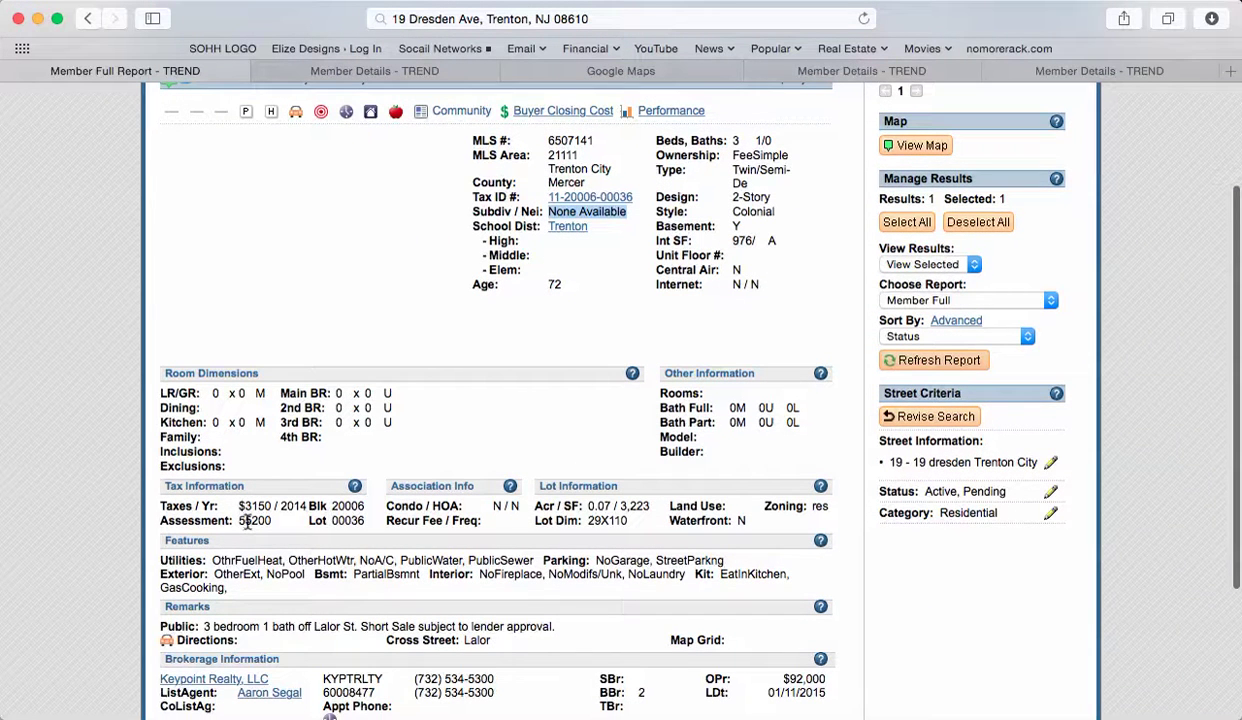
drag(240, 520, 270, 522)
key(super+c)
key(super+Tab)
key(super+v)
click(449, 333)
click(449, 259)
double_click(452, 259)
key(BackSpace)
key(BackSpace)
key(BackSpace)
text(,200)
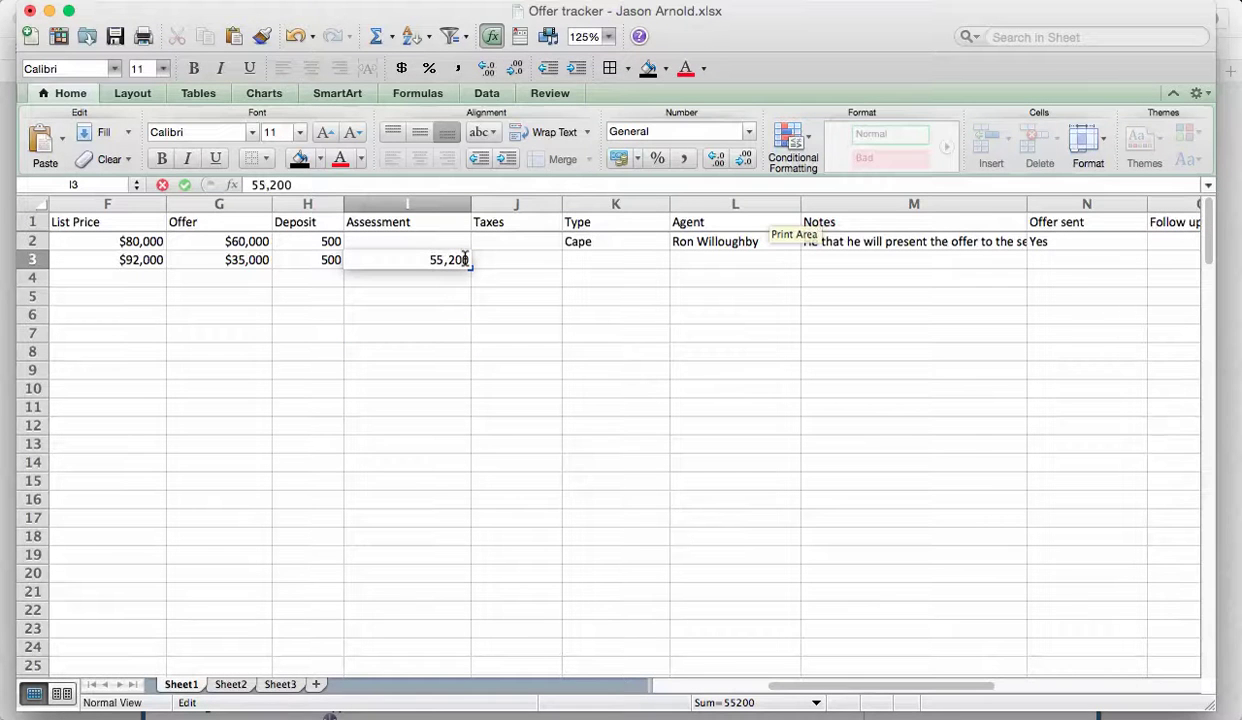
key(Home)
text($)
click(438, 377)
Copy the listing's 3150 yearly taxes into Taxes cell J3.
key(super+Tab)
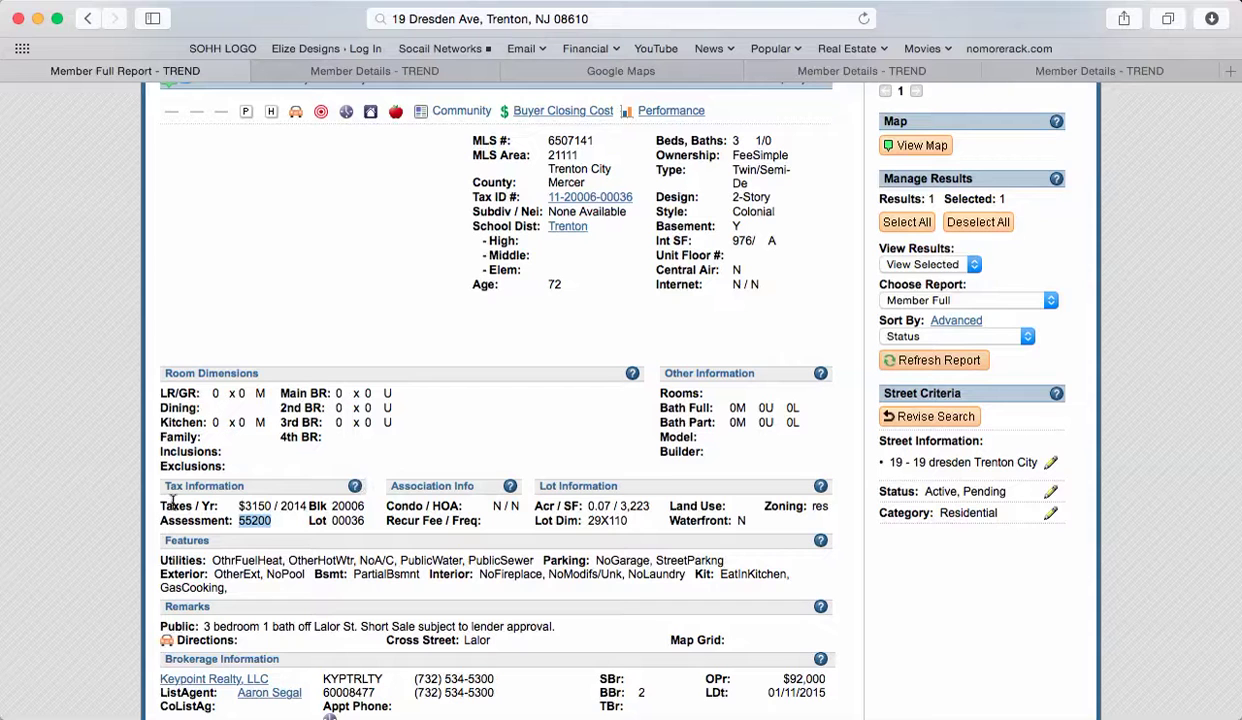
drag(268, 506, 240, 505)
key(super+c)
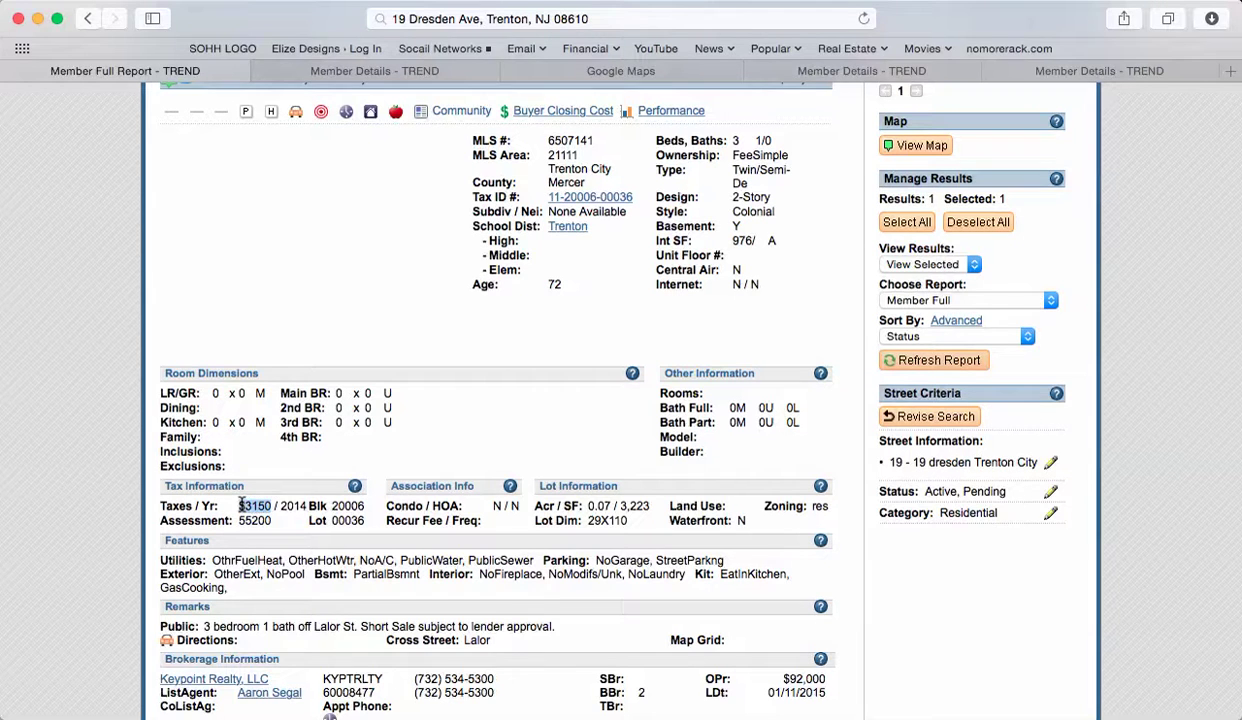
key(super+Tab)
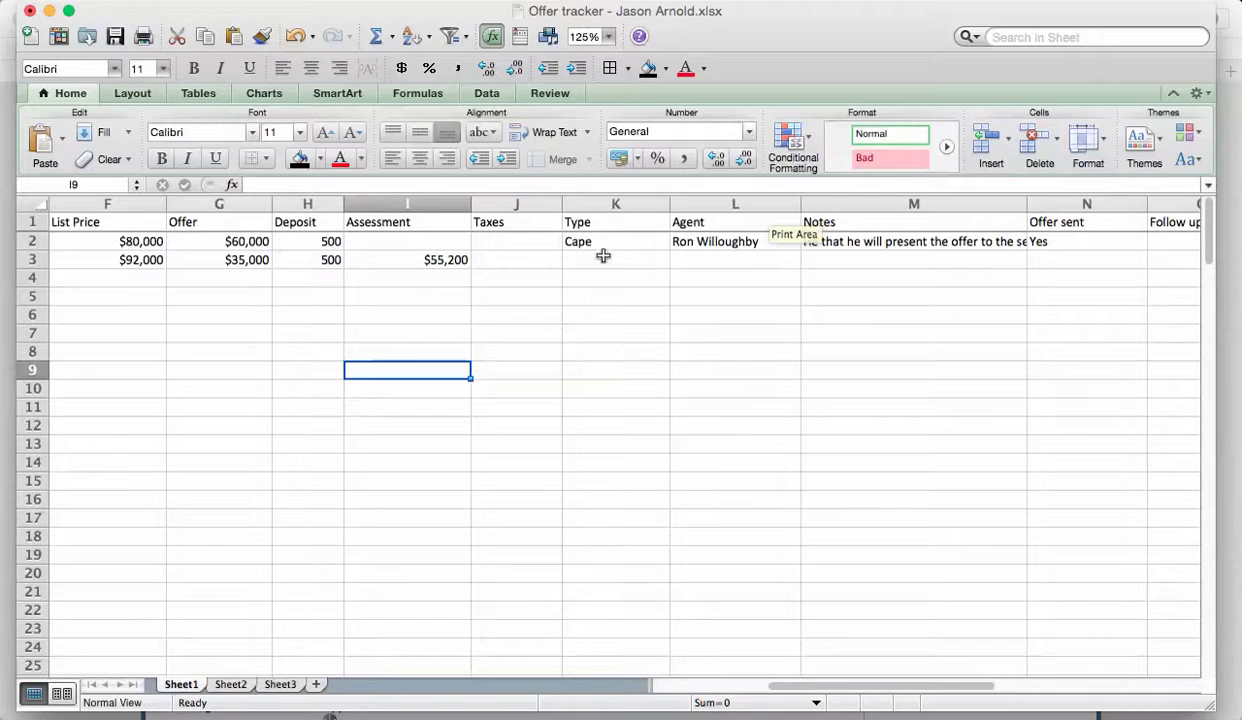
click(518, 259)
key(super+v)
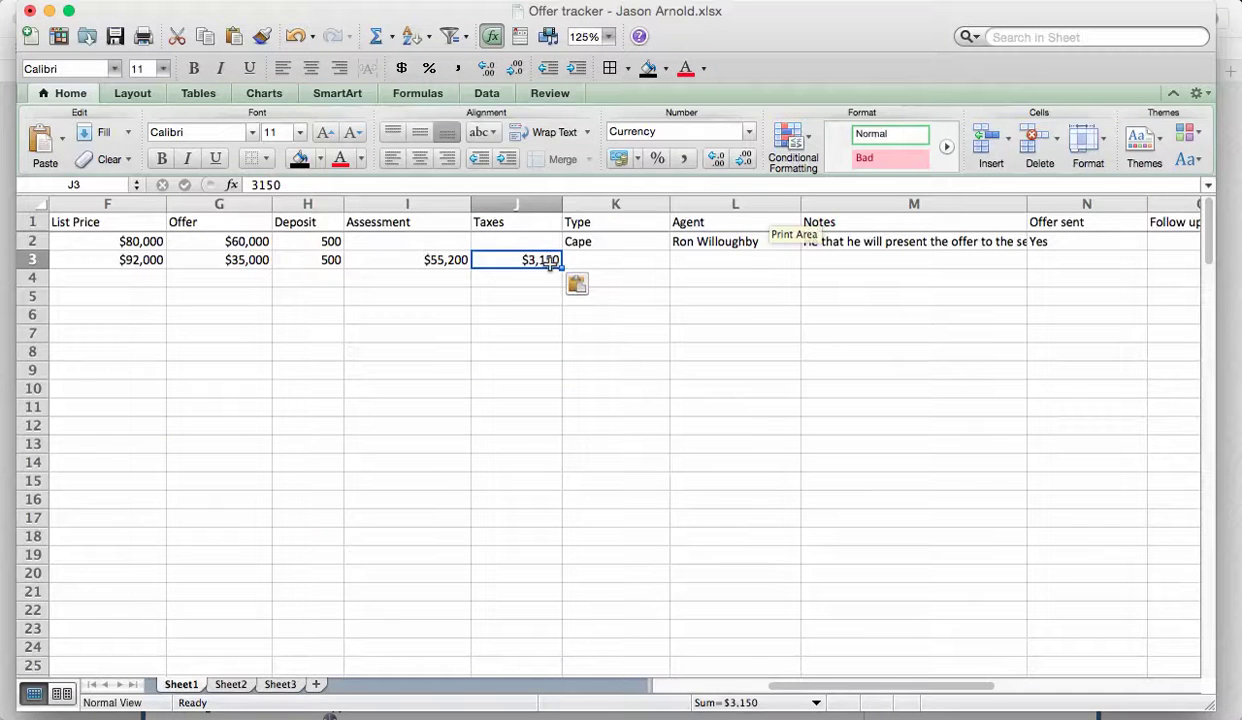
click(605, 272)
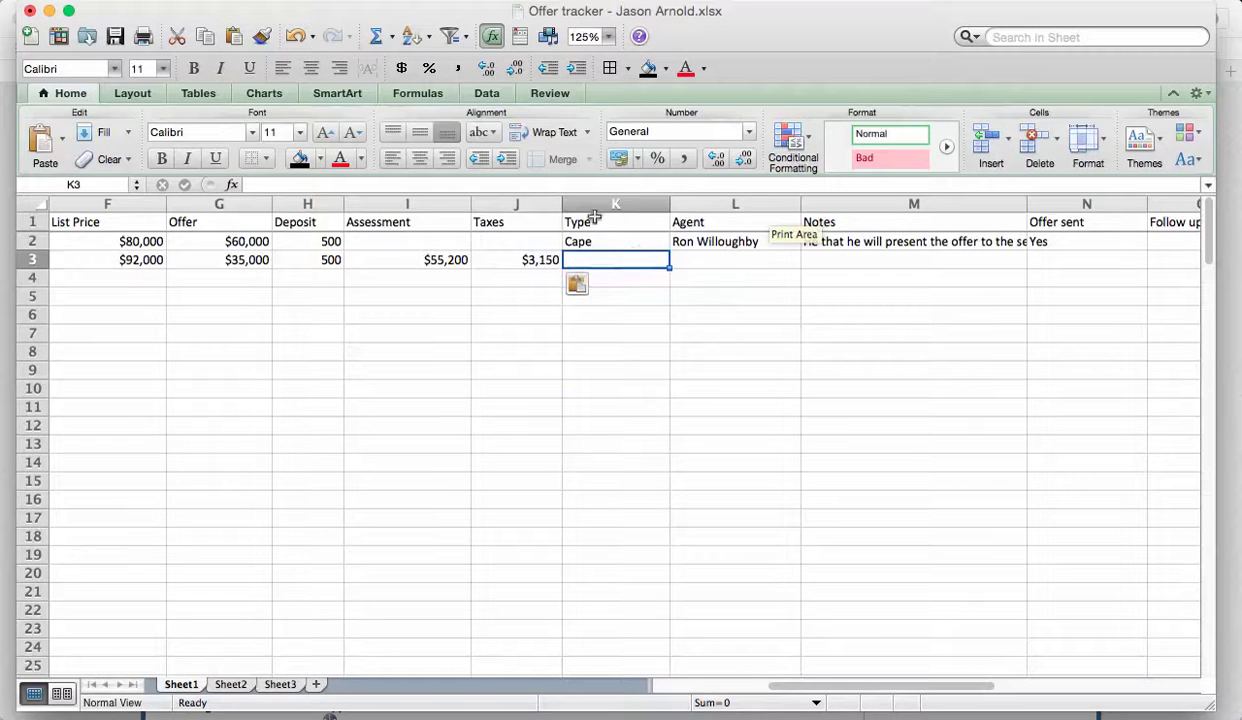
Copy the Colonial style from the listing into Type cell K3.
key(super+Tab)
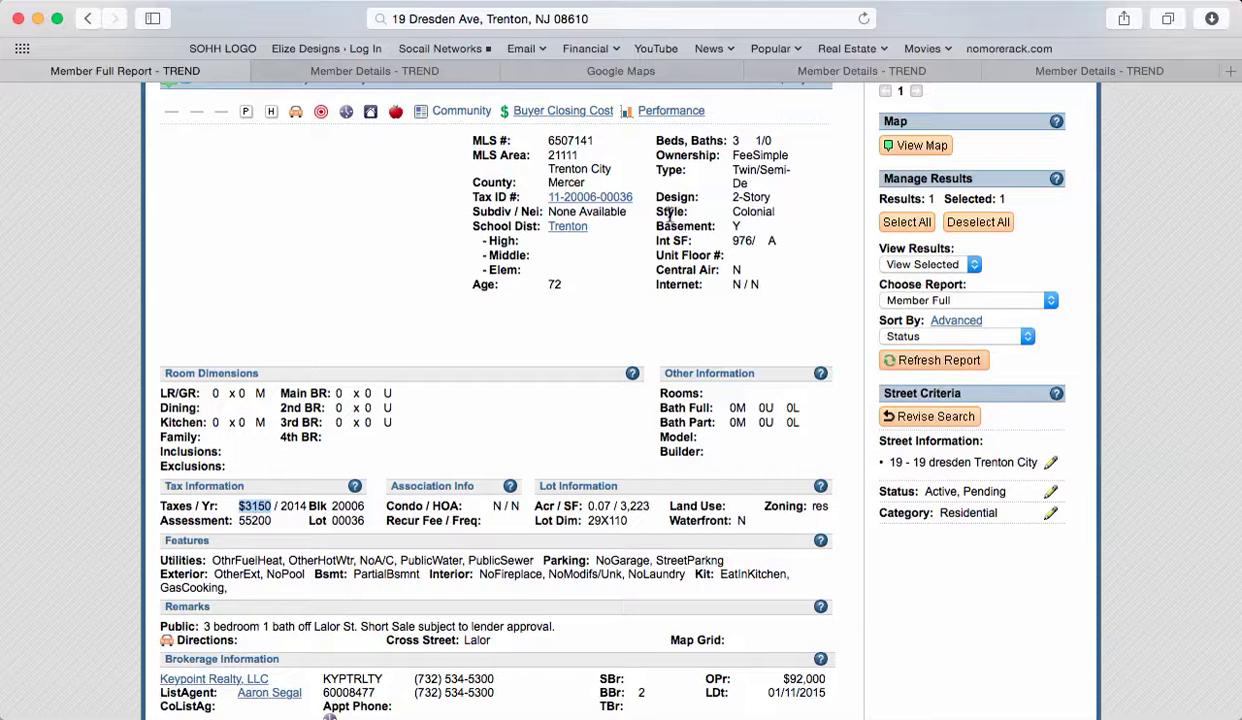
double_click(749, 209)
key(super+c)
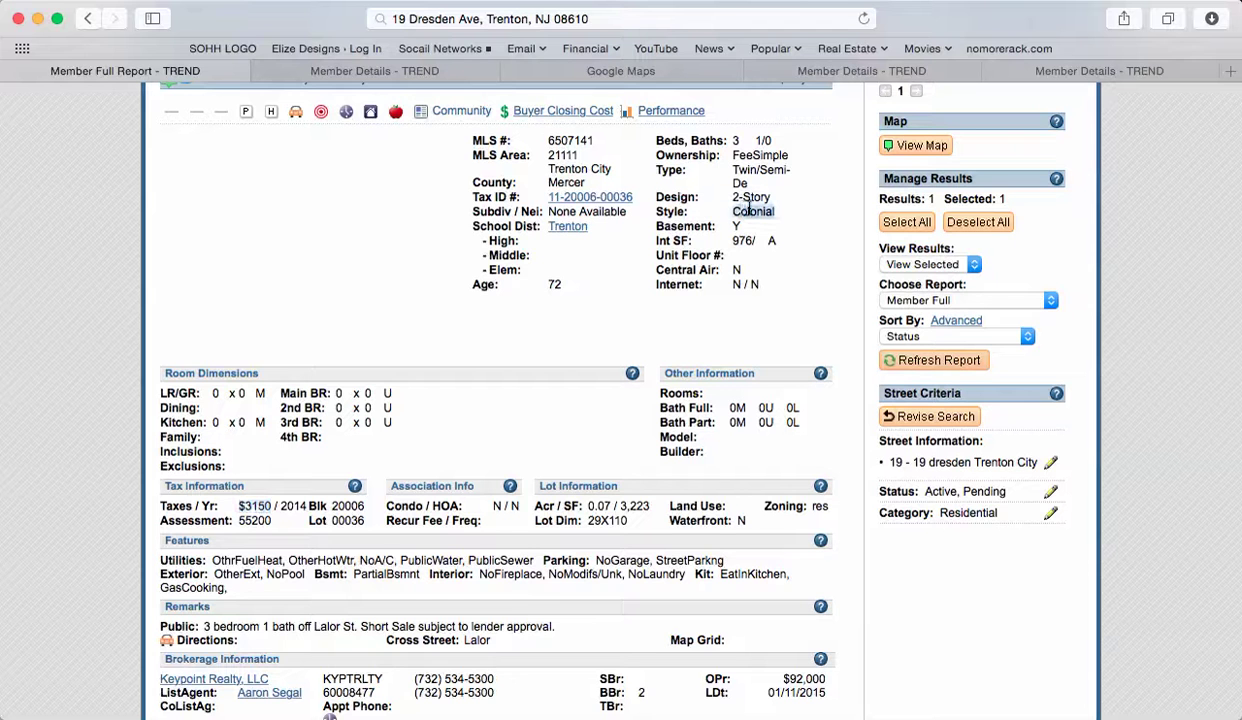
key(super+Tab)
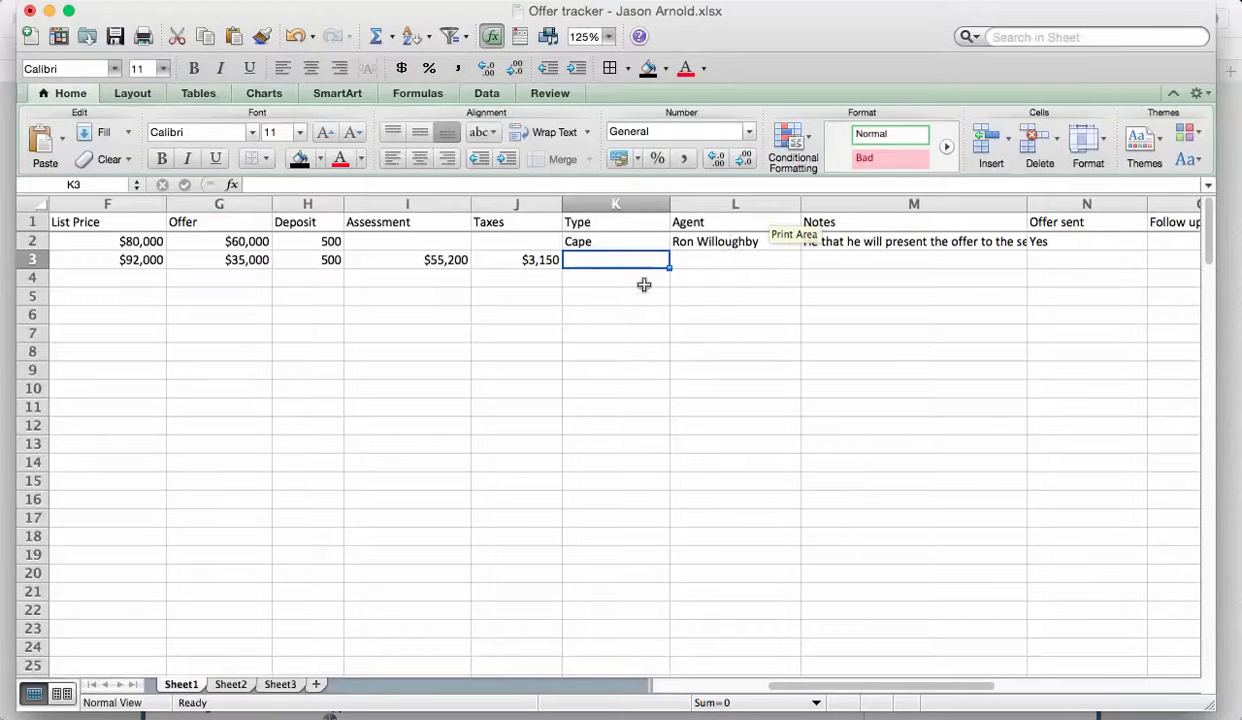
click(539, 184)
key(super+v)
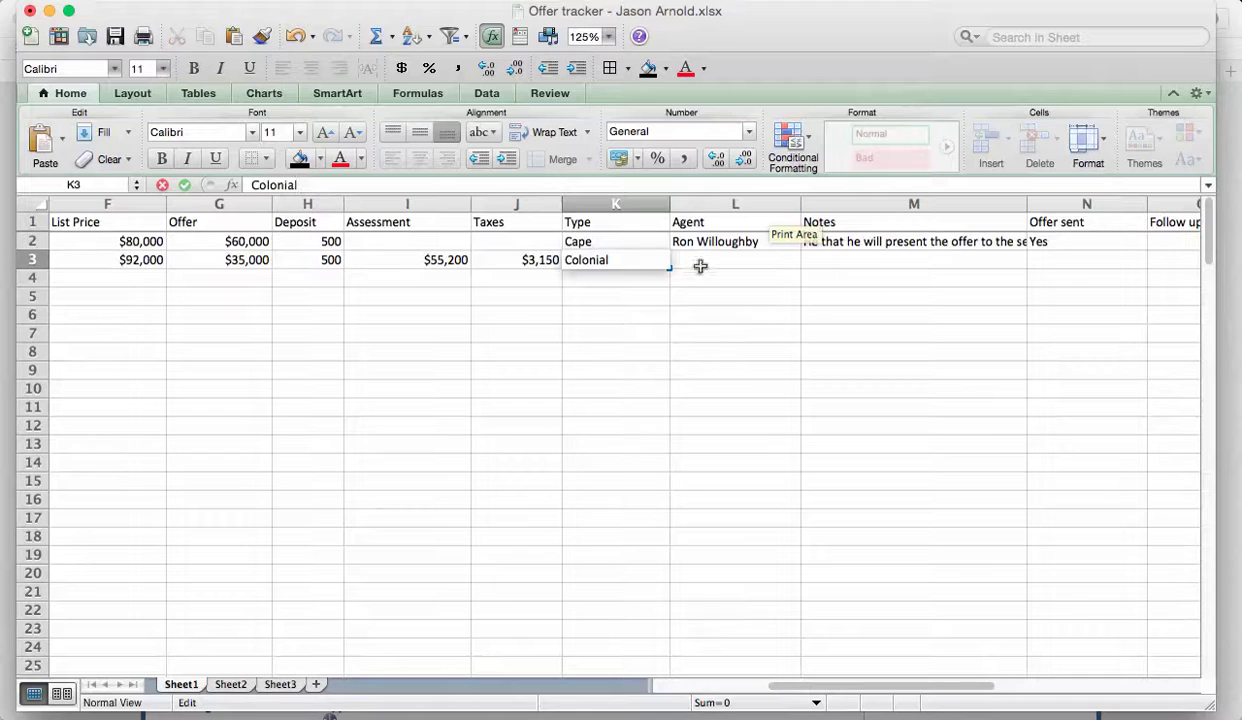
click(683, 262)
key(super+Tab)
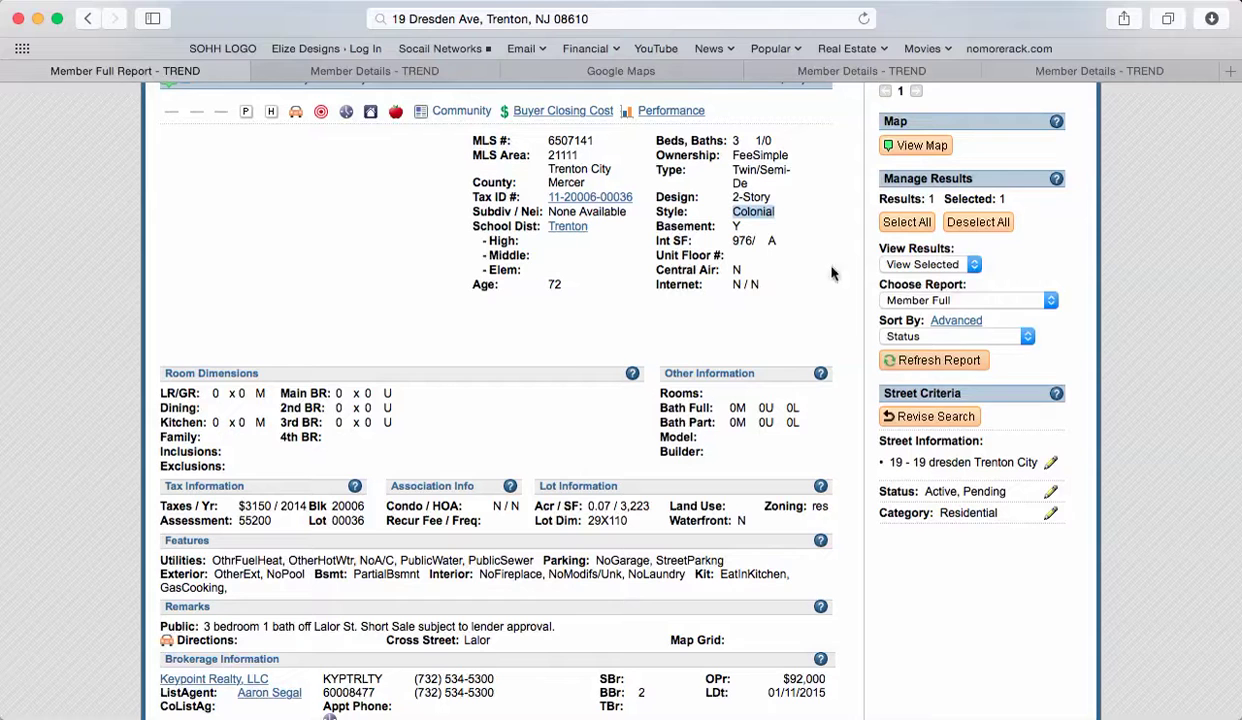
key(super+Tab)
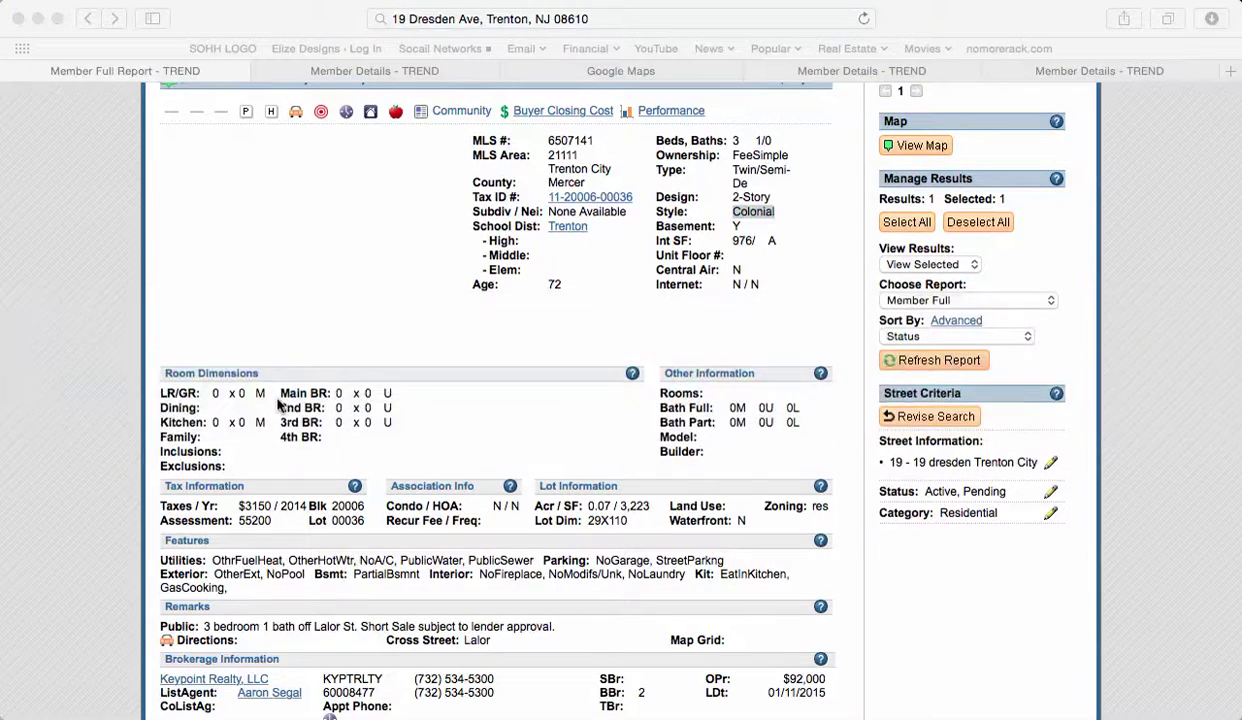
key(super+Tab)
key(super+Tab)
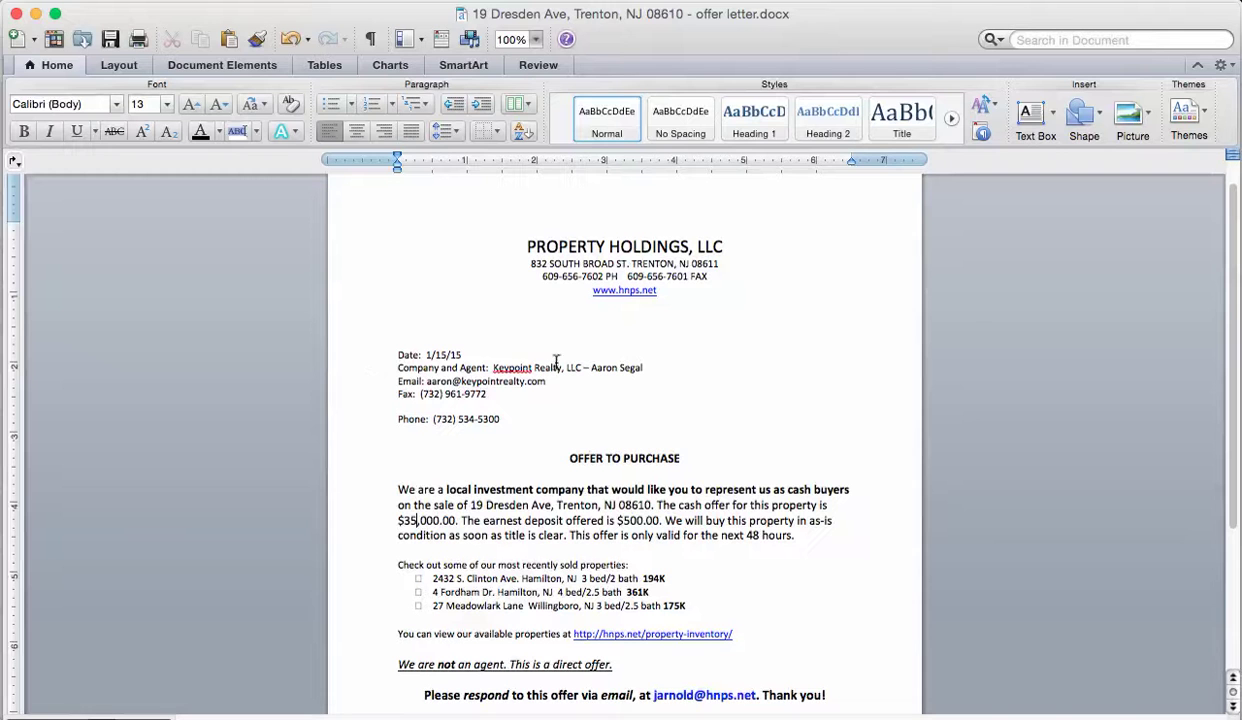
Copy the listing agent's name from the letter into the Agent cell L3 of the tracker.
drag(605, 367, 647, 368)
key(super+c)
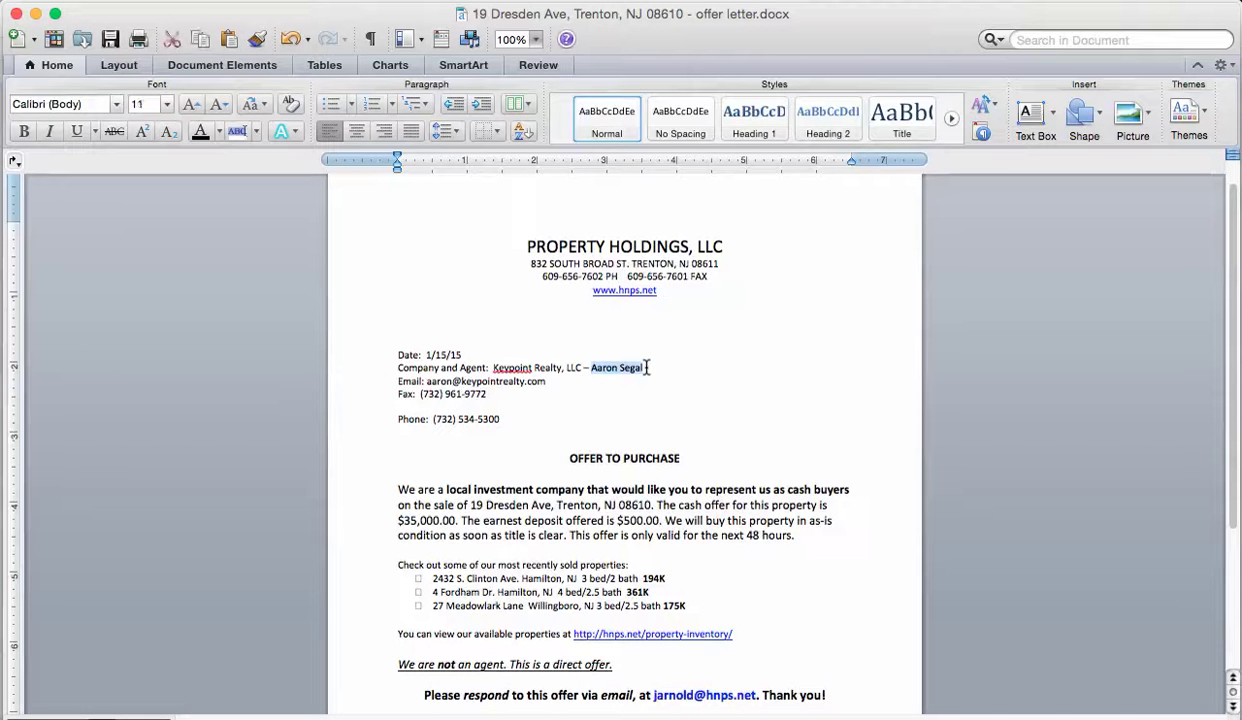
key(super+Tab)
key(super+Tab)
key(super+Tab)
key(super+Tab)
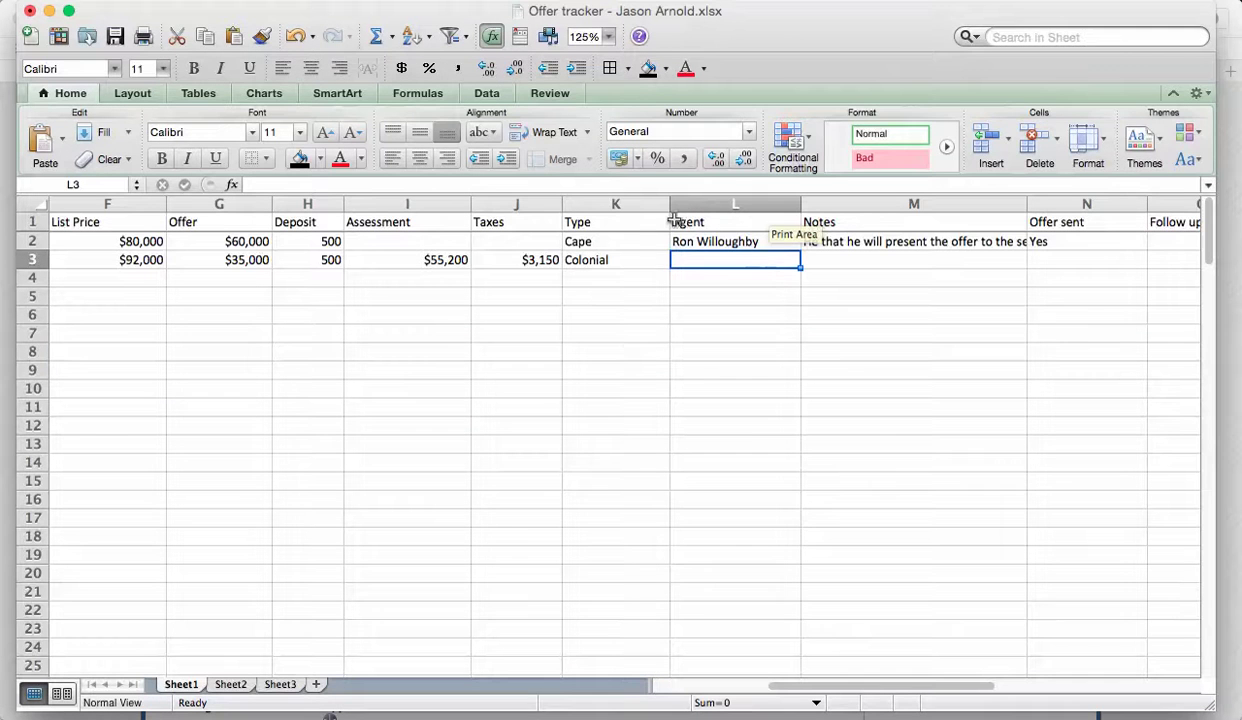
click(628, 188)
key(super+v)
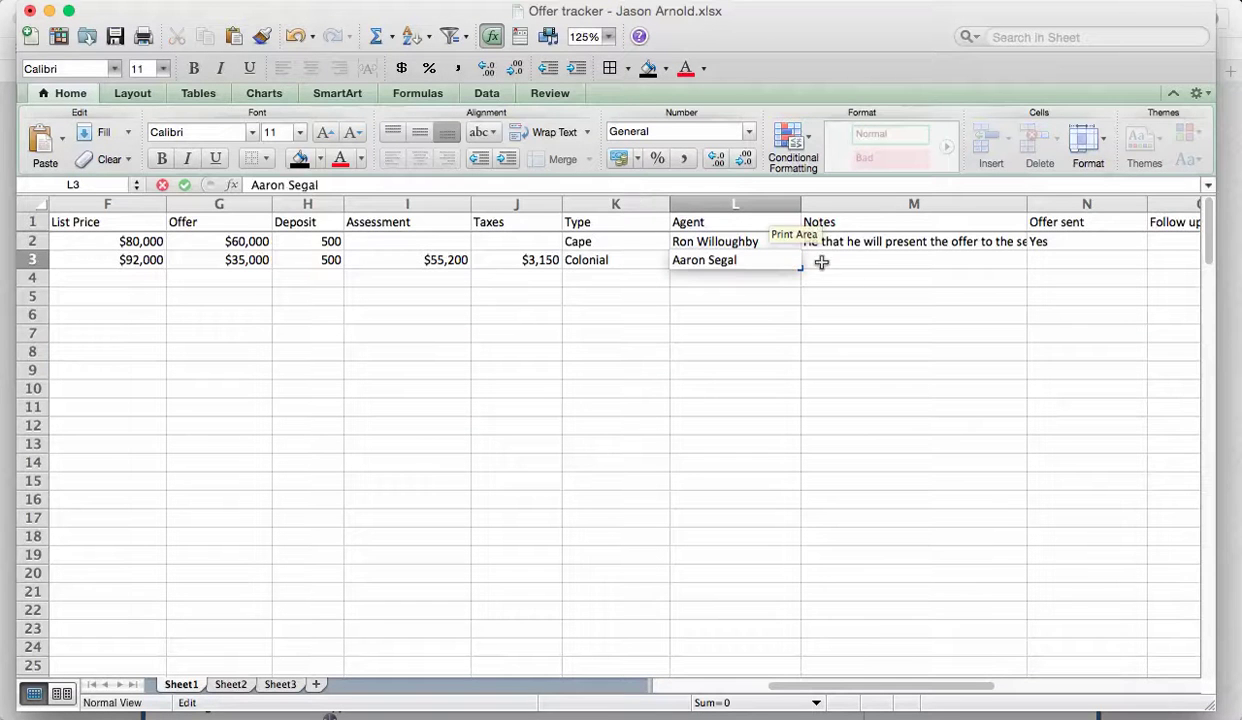
click(829, 260)
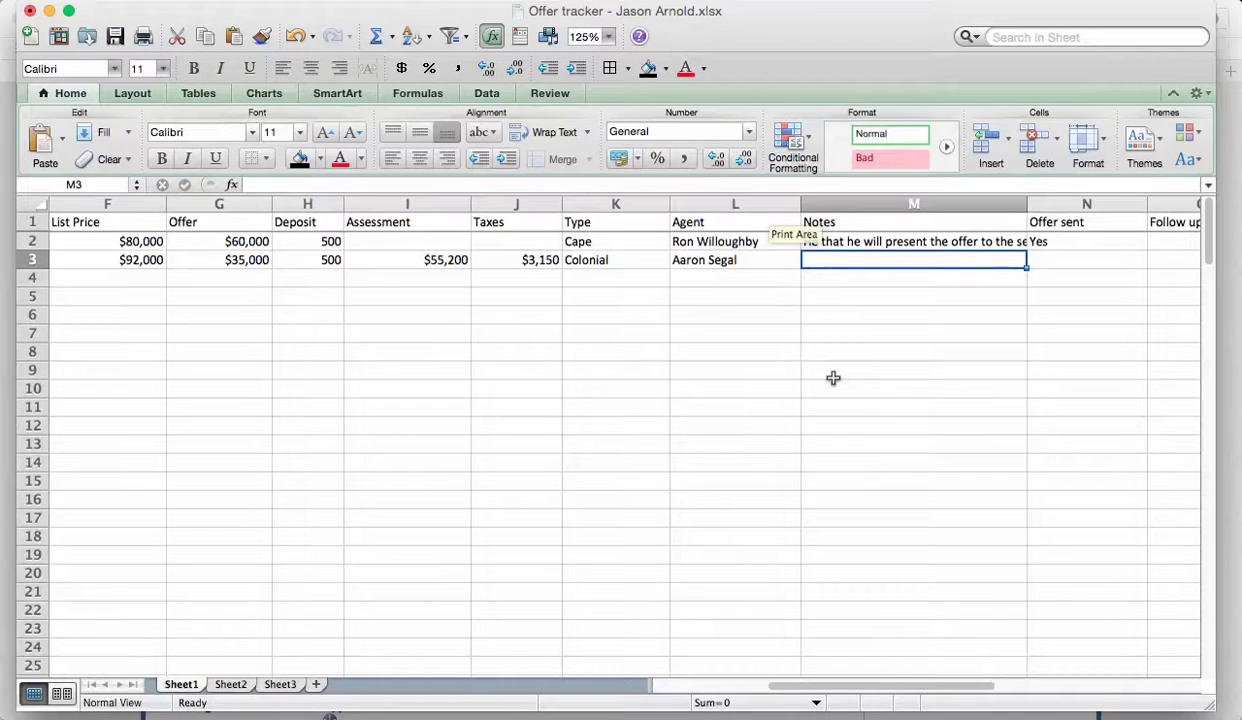
Enter Yes in the Offer sent cell N3, then scroll back to column A.
click(1056, 266)
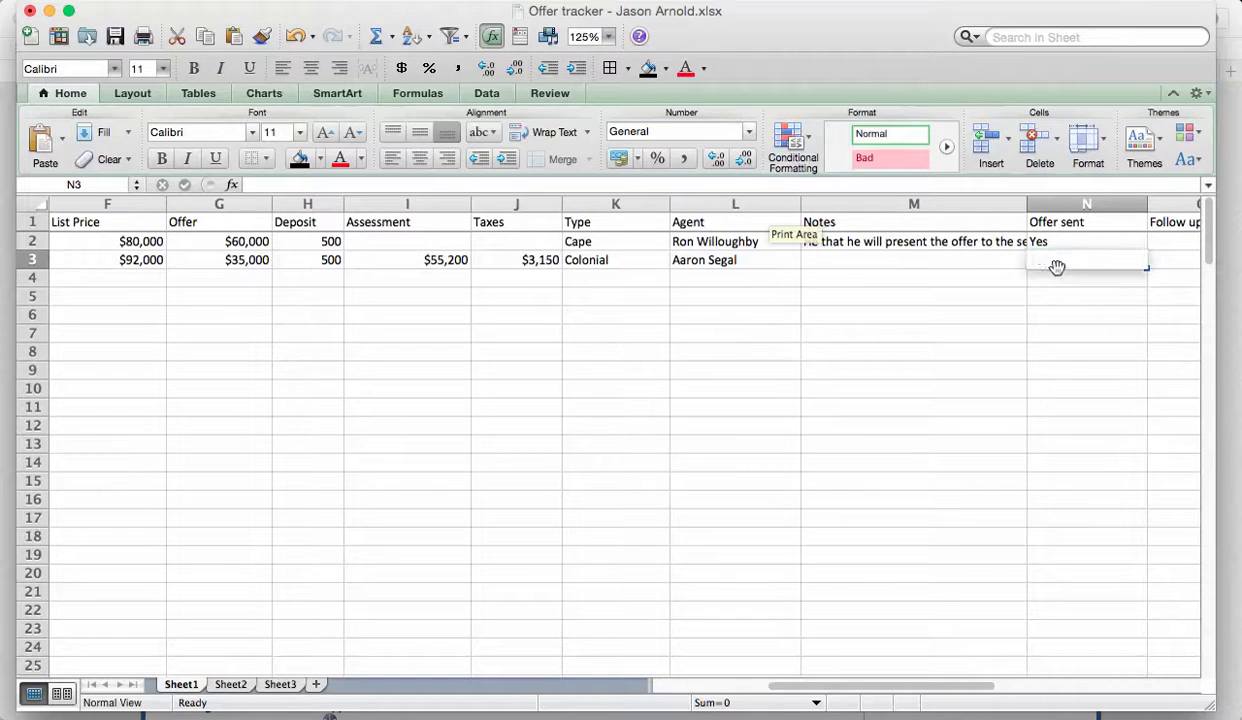
text(Yes)
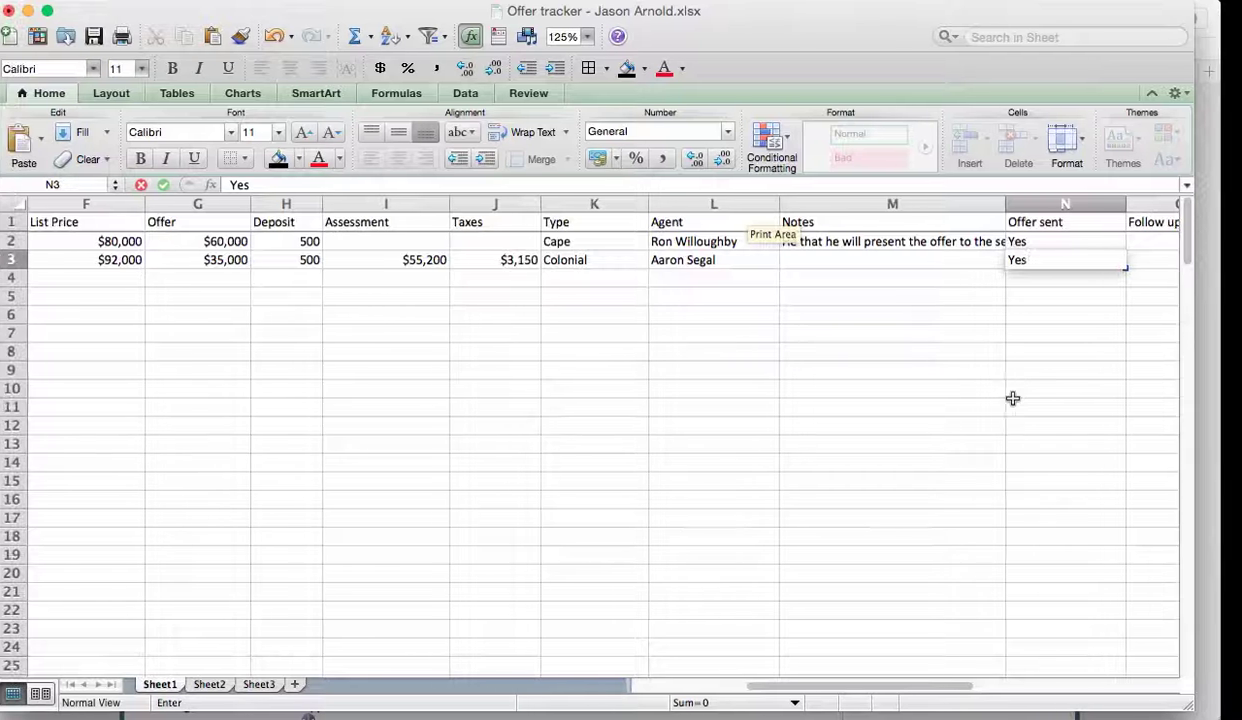
click(1013, 405)
scroll(1014, 405, right, 2)
click(993, 321)
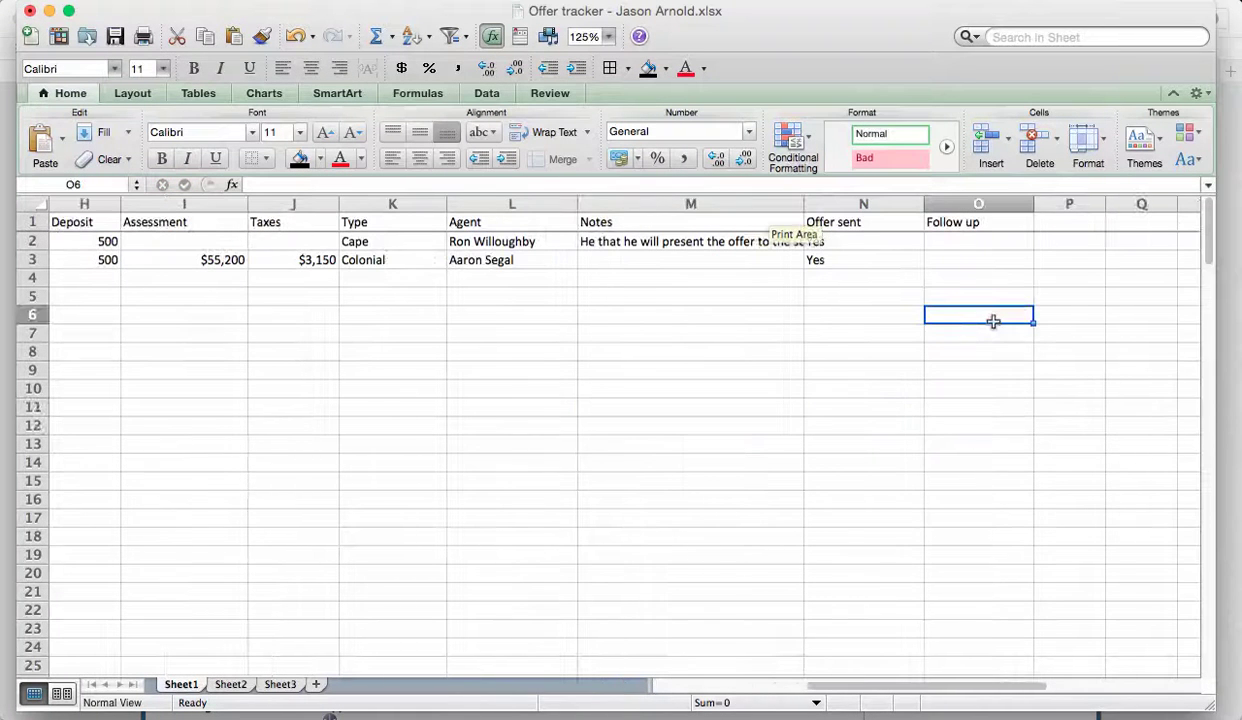
scroll(993, 321, left, 2)
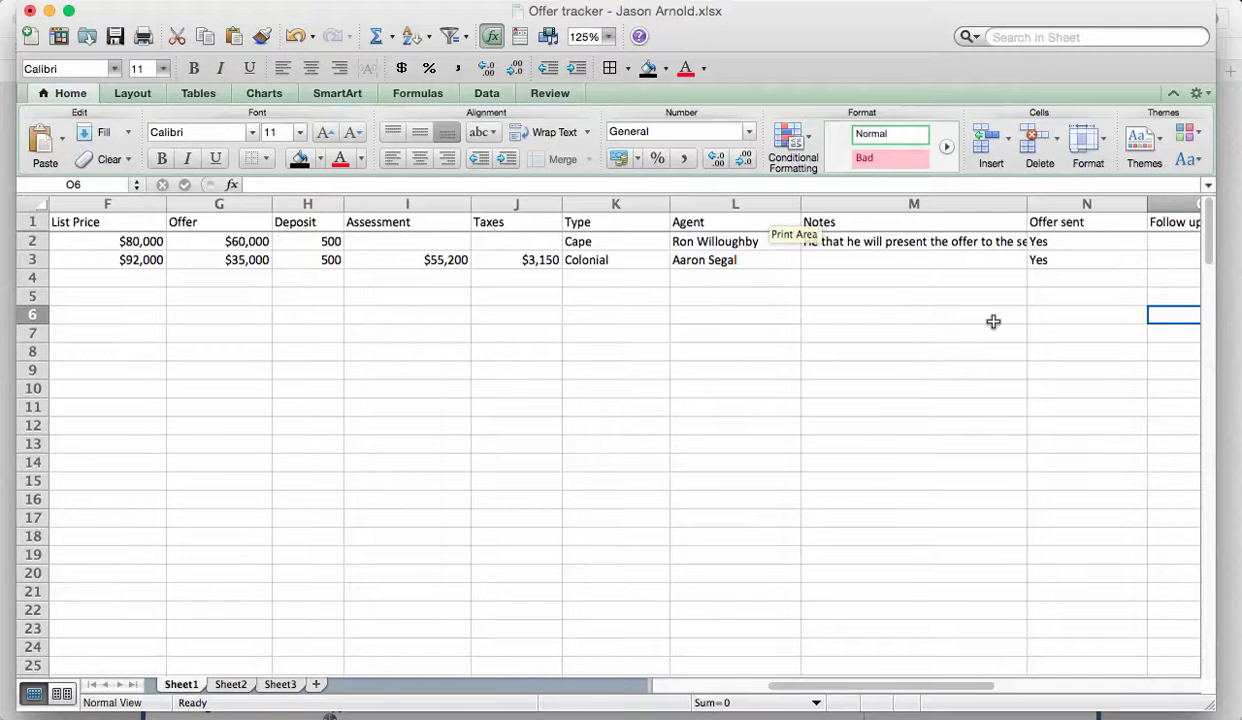
scroll(993, 321, right, 1)
click(1056, 259)
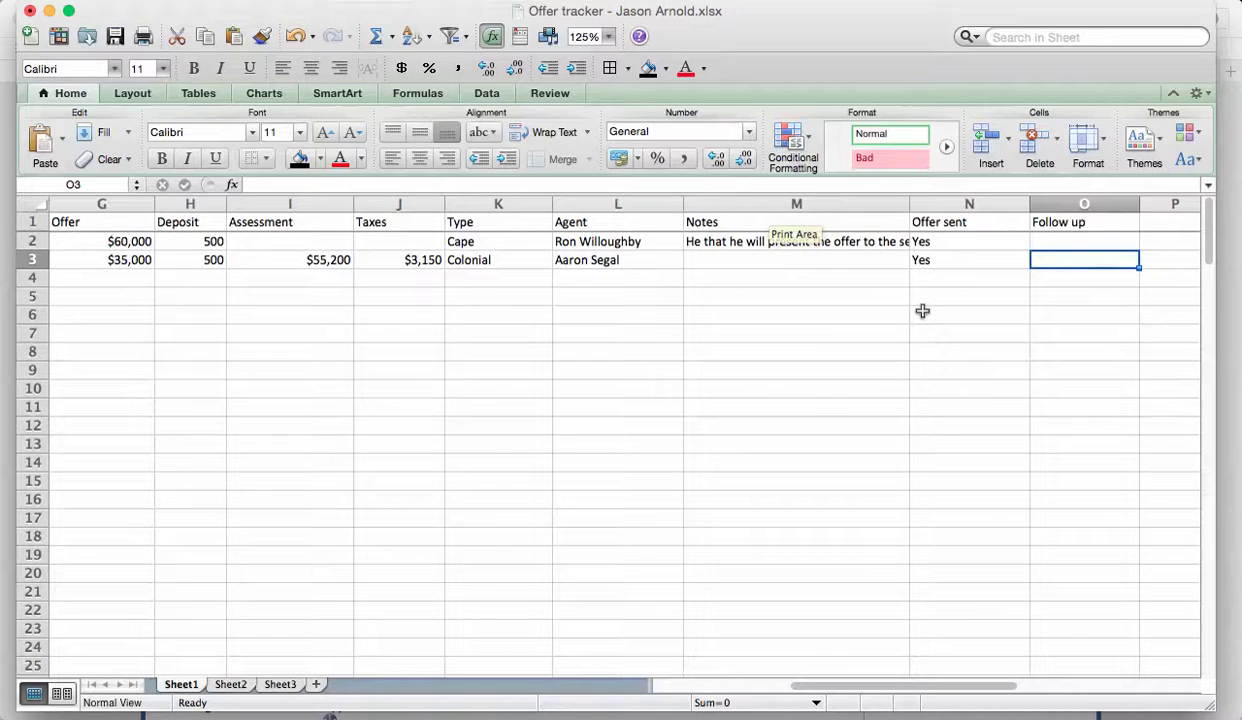
scroll(694, 347, left, 6)
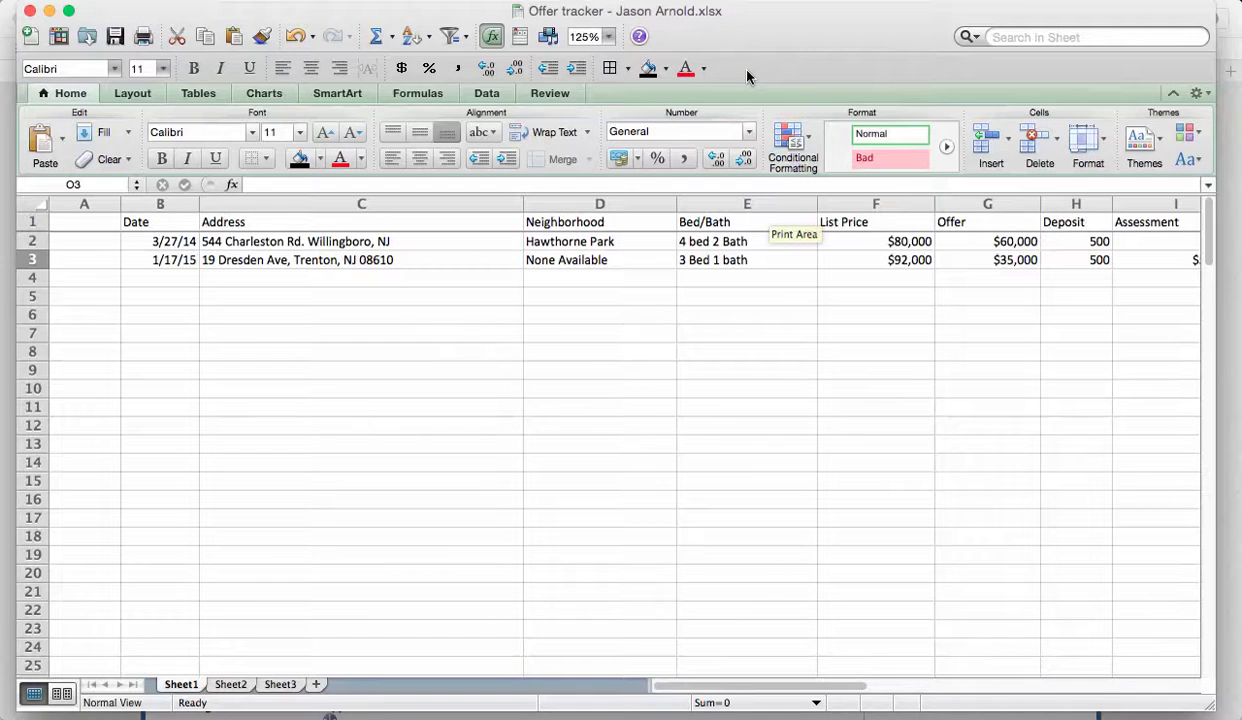
Compose a new Gmail message and give it the subject 'Offer tracker'.
key(super+Tab)
key(super+Tab)
key(super+Tab)
key(super+Tab)
key(super+Tab)
key(super+Tab)
key(super+Tab)
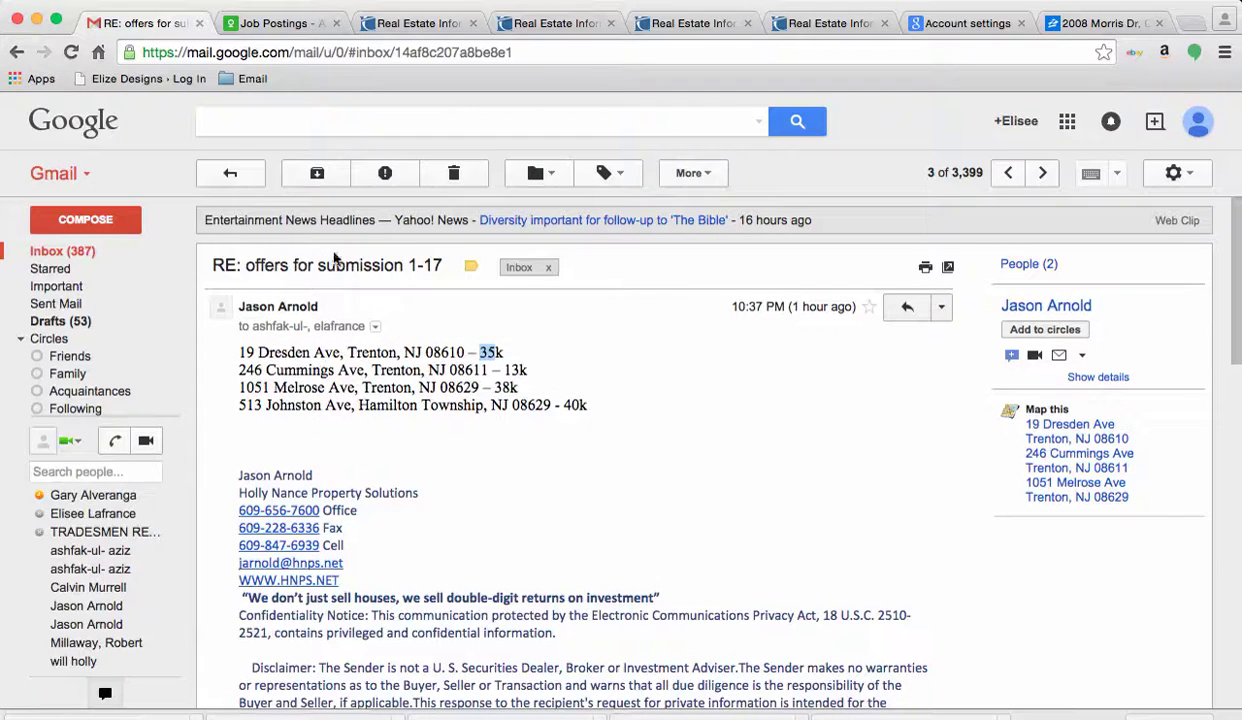
click(111, 218)
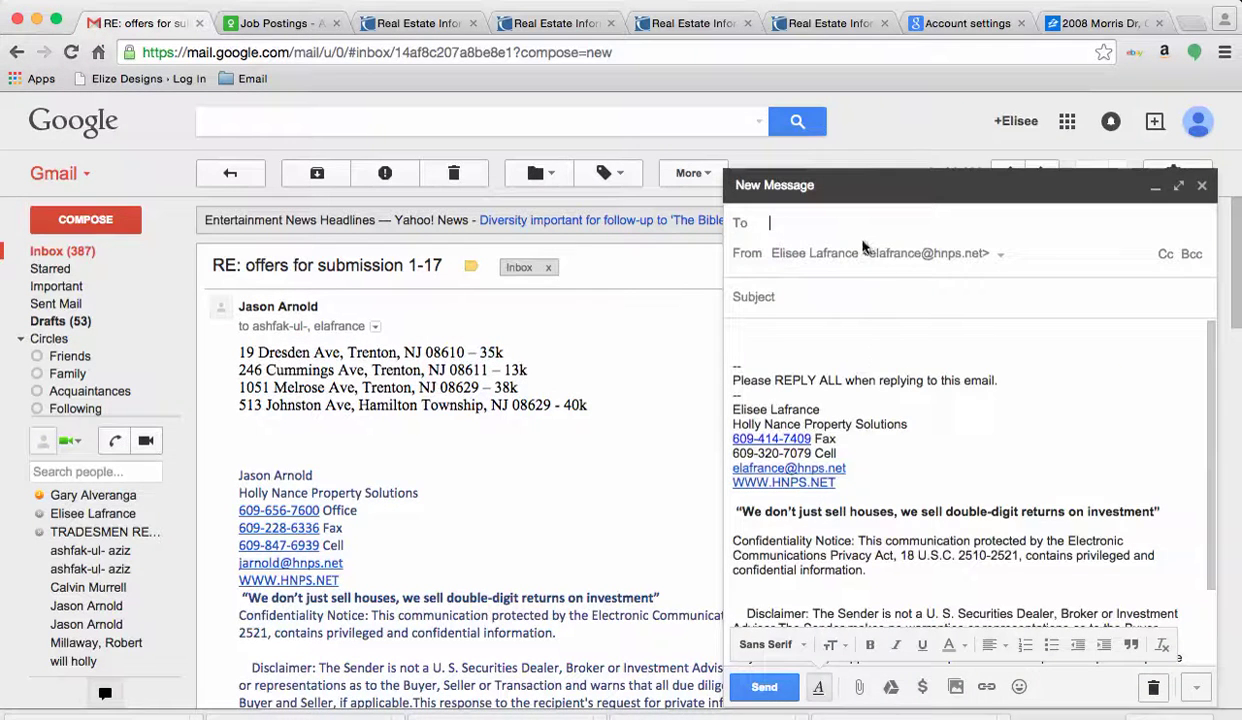
click(824, 306)
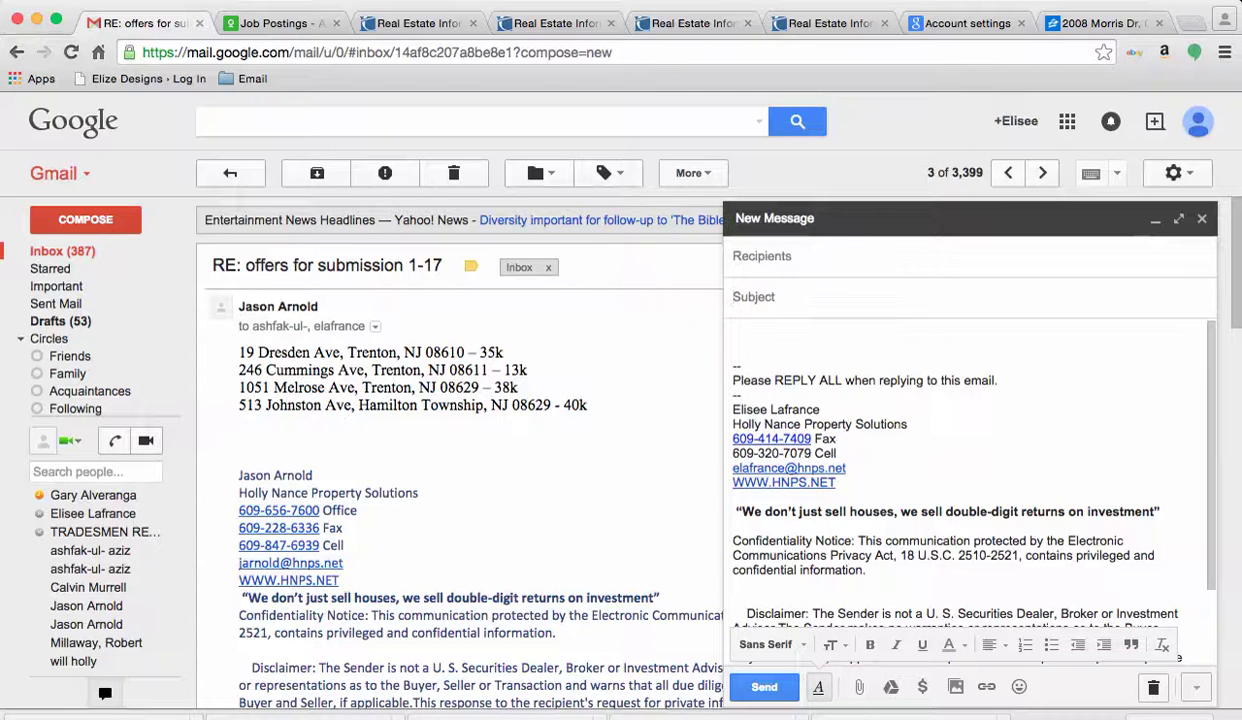
text(Offer tracker)
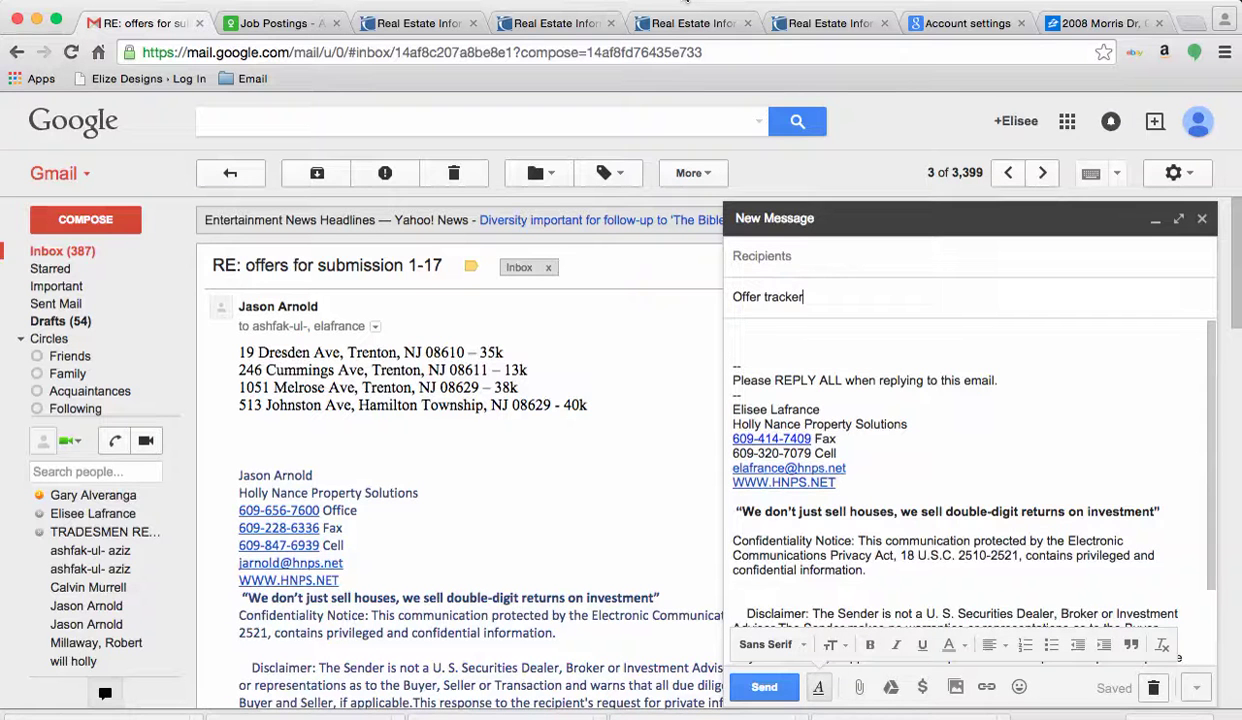
click(686, 3)
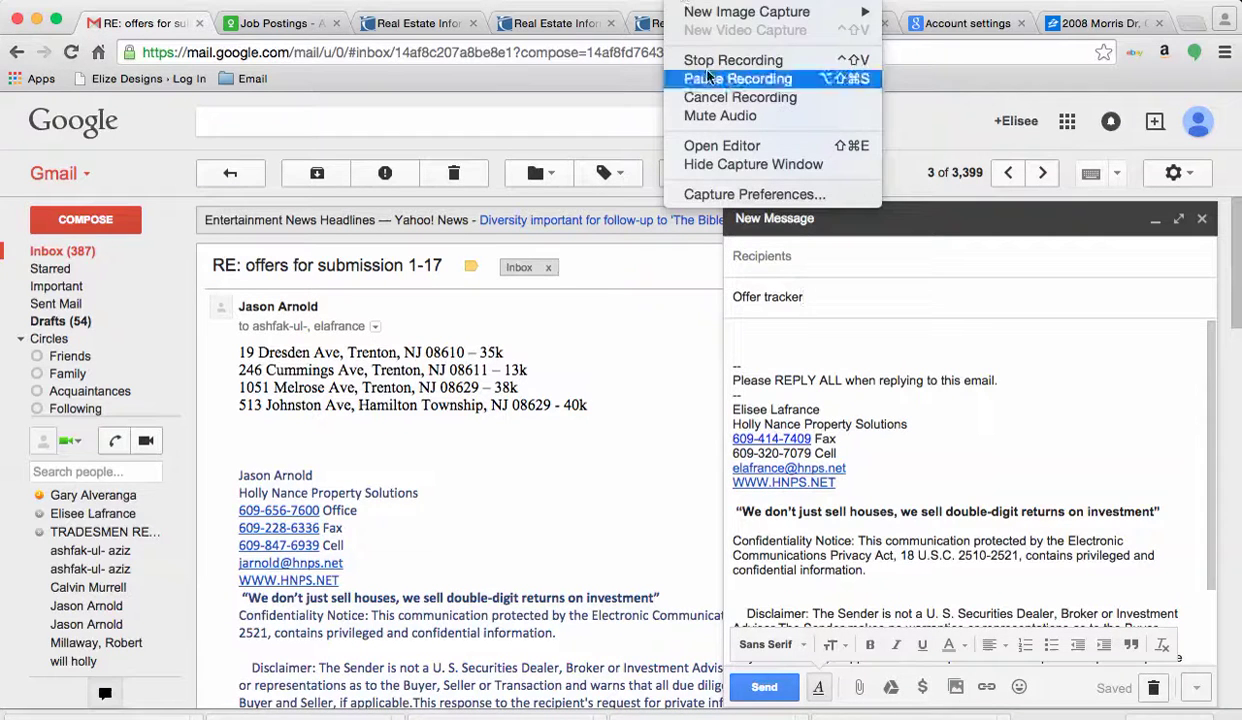